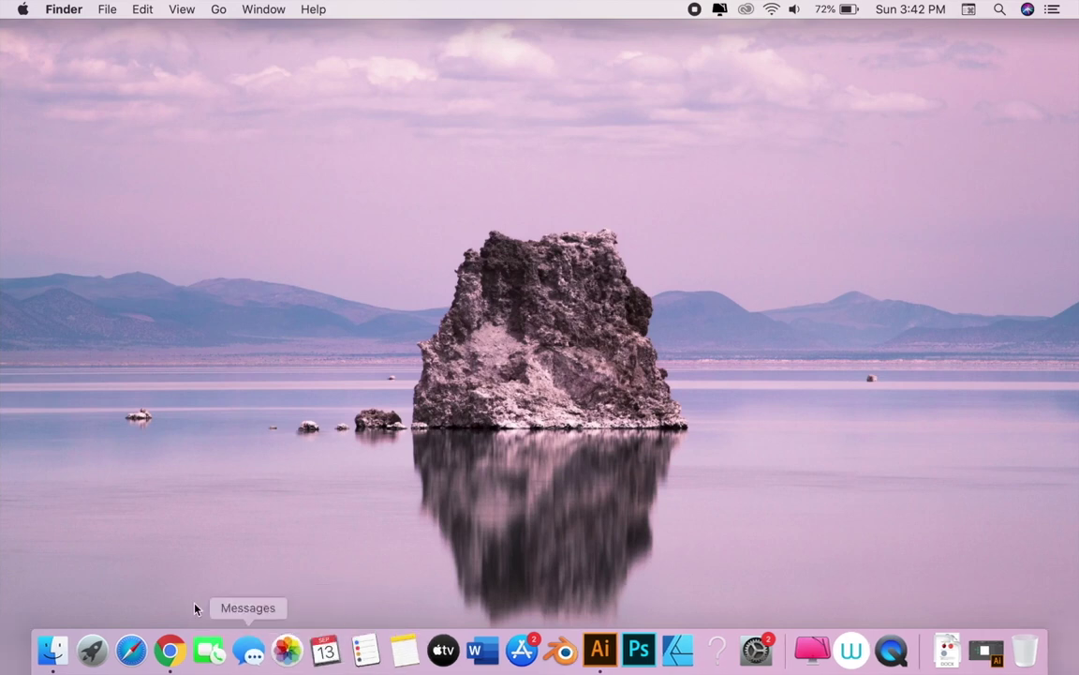
Open Finder on the data drive and browse the PATTTERN SKETS folders, widening the window.
{"action": "left_click", "coordinate": [51, 647]}
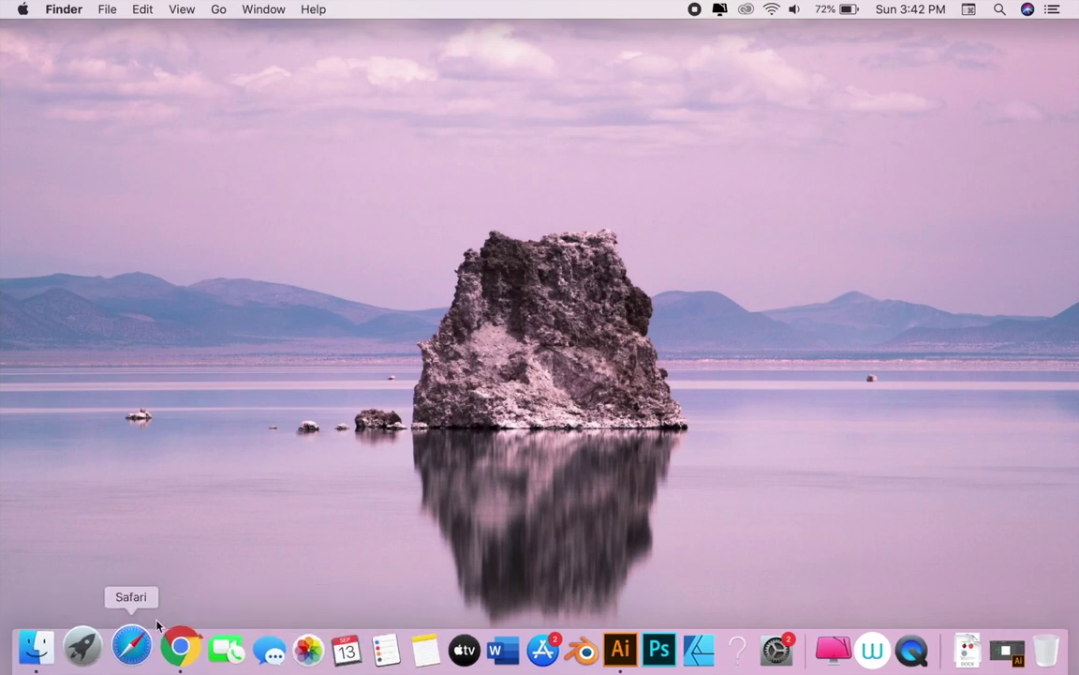
{"action": "left_click", "coordinate": [314, 336]}
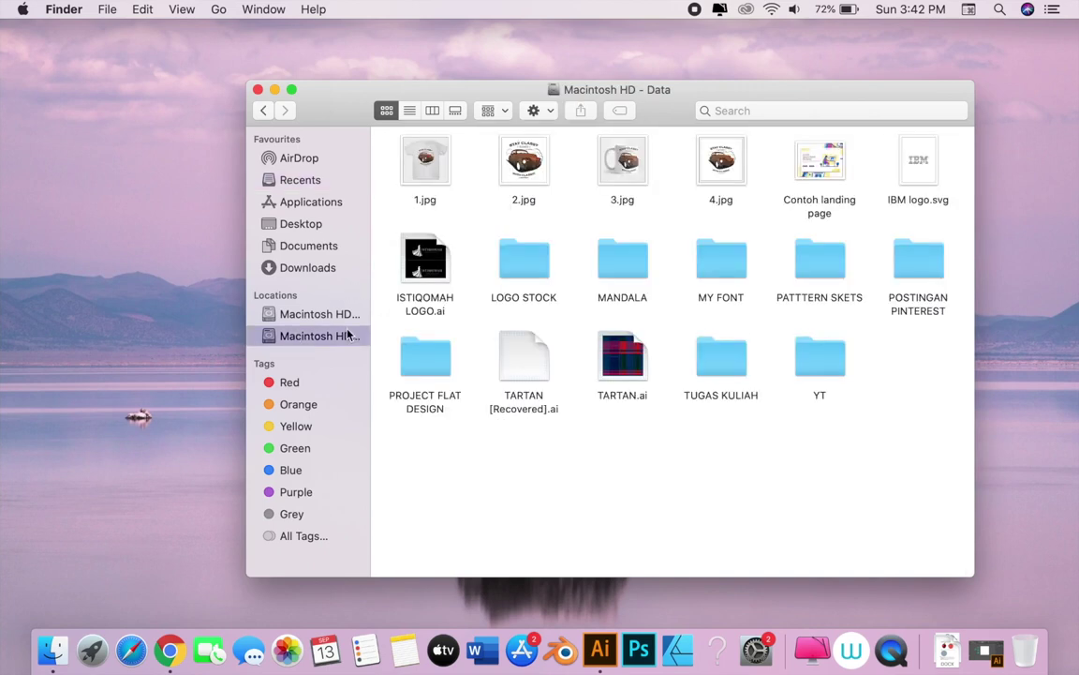
{"action": "double_click", "coordinate": [820, 258]}
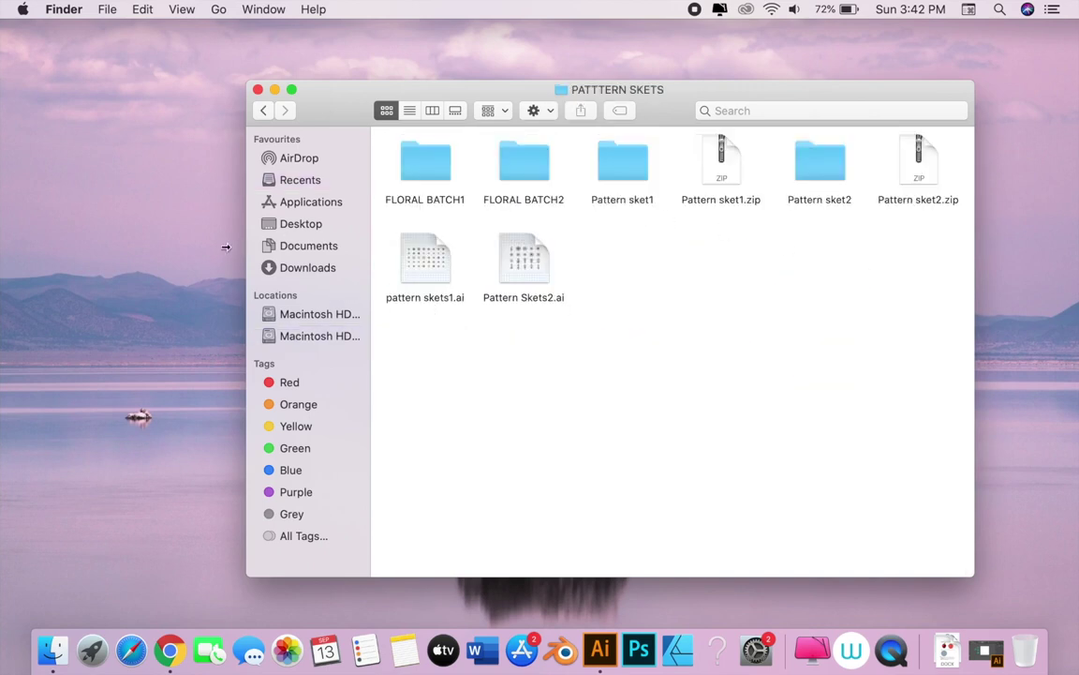
{"action": "left_click_drag", "start_coordinate": [244, 247], "coordinate": [121, 246]}
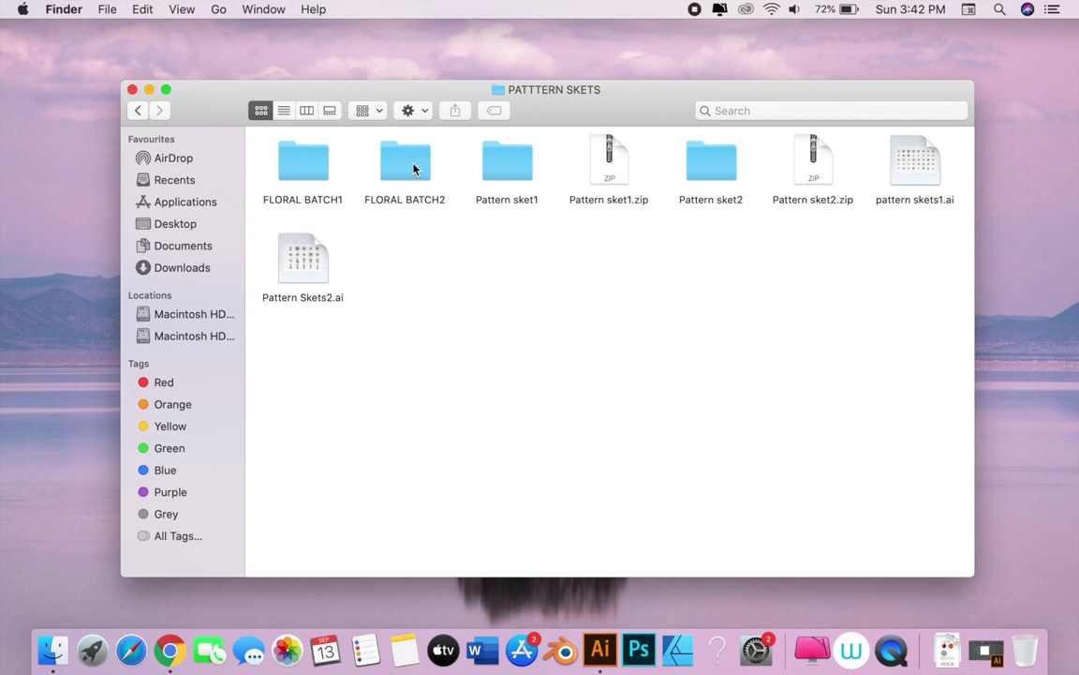
{"action": "double_click", "coordinate": [414, 169]}
{"action": "left_click", "coordinate": [138, 110]}
Go into FLORAL BATCH1 > FLORAL_1 and open FLORAL_1.jpg in Preview.
{"action": "left_click", "coordinate": [721, 164]}
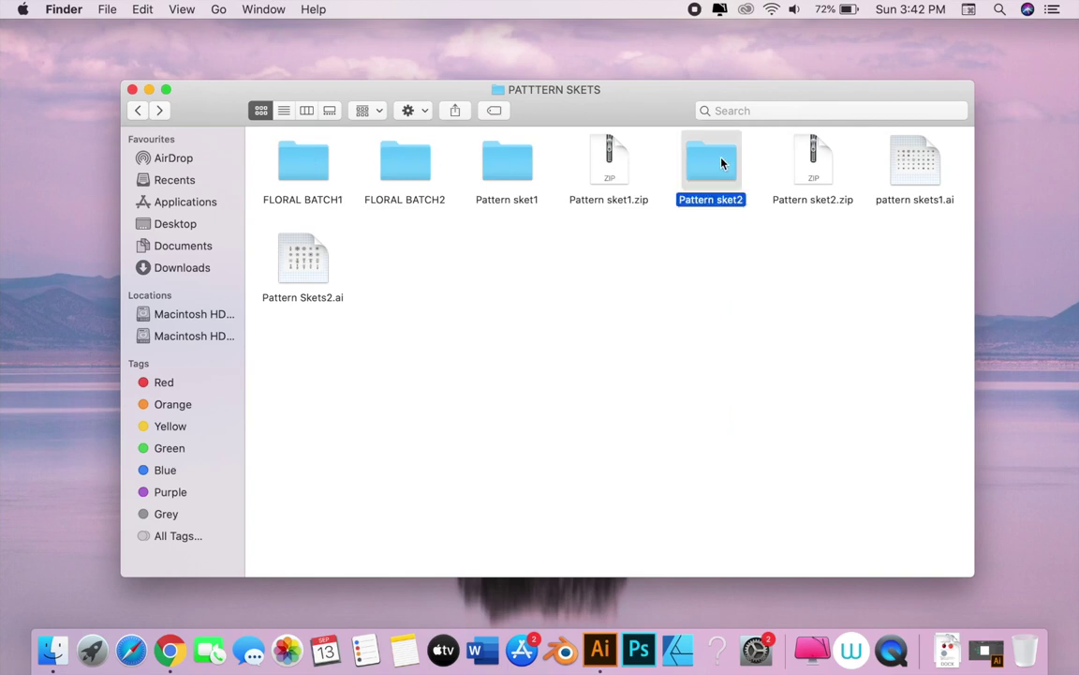
{"action": "double_click", "coordinate": [722, 164]}
{"action": "left_click", "coordinate": [138, 111]}
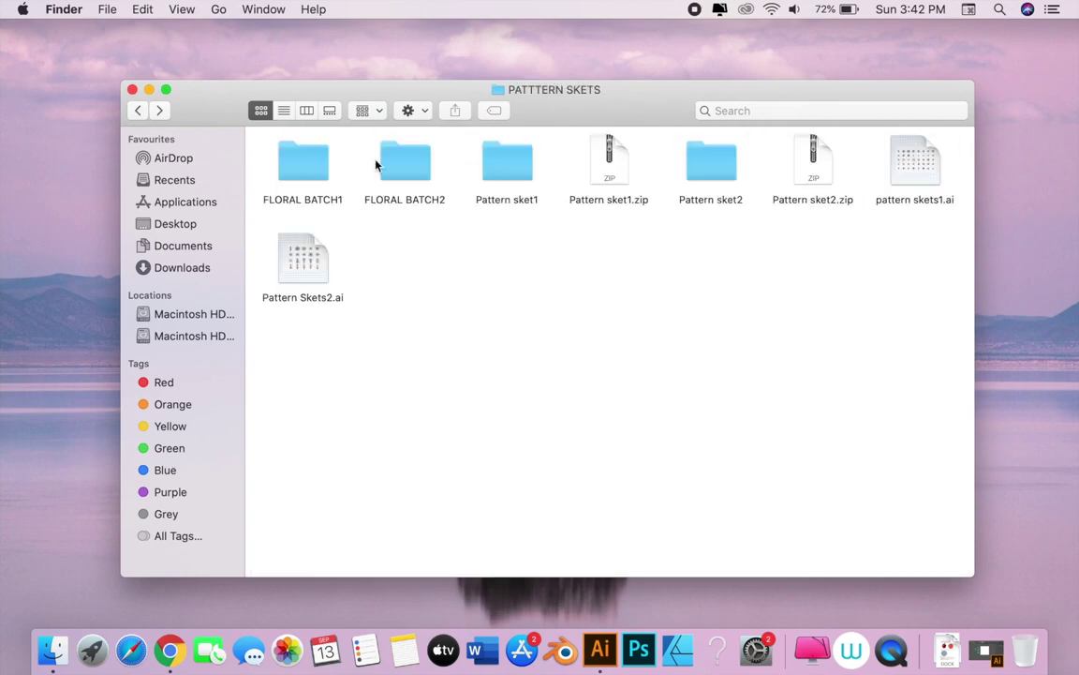
{"action": "double_click", "coordinate": [303, 162]}
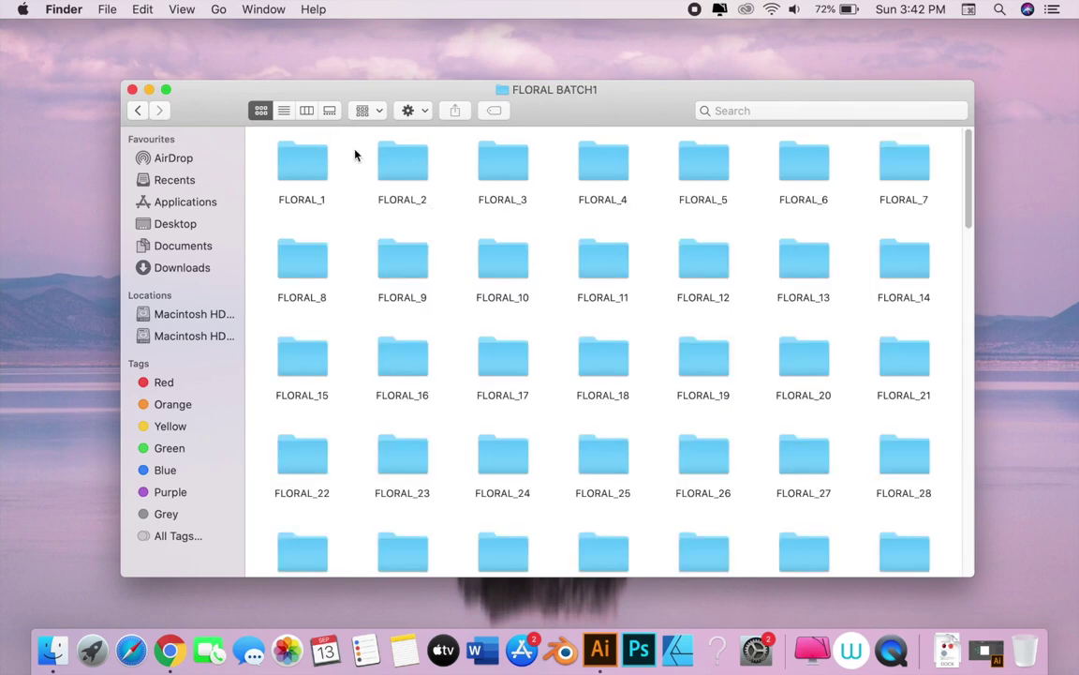
{"action": "double_click", "coordinate": [304, 161]}
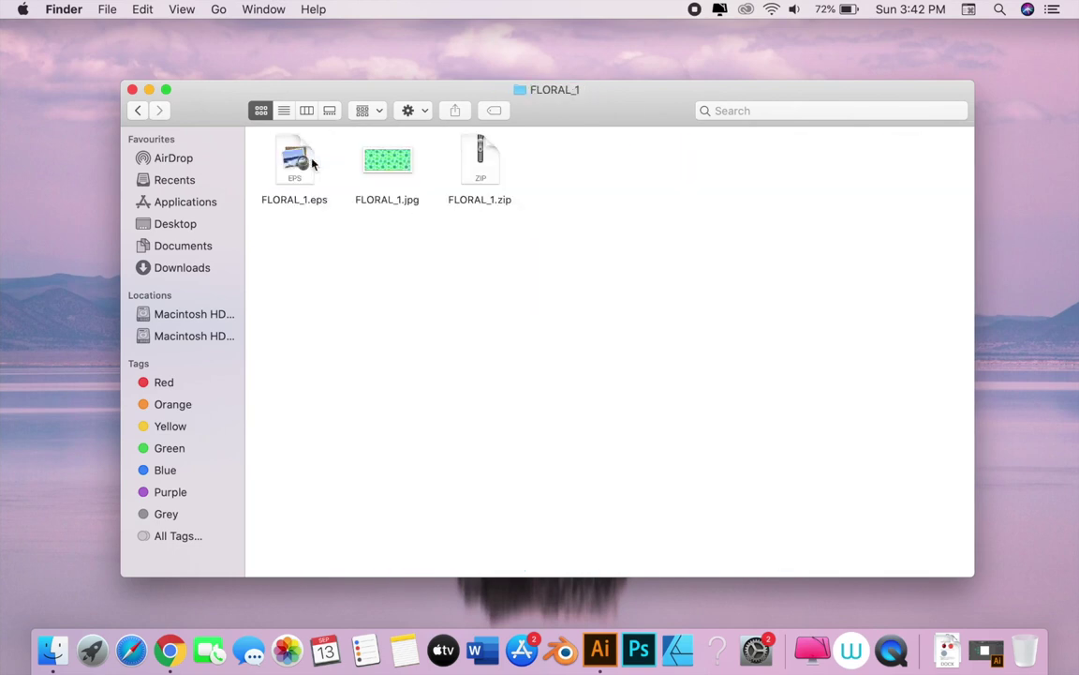
{"action": "double_click", "coordinate": [381, 173]}
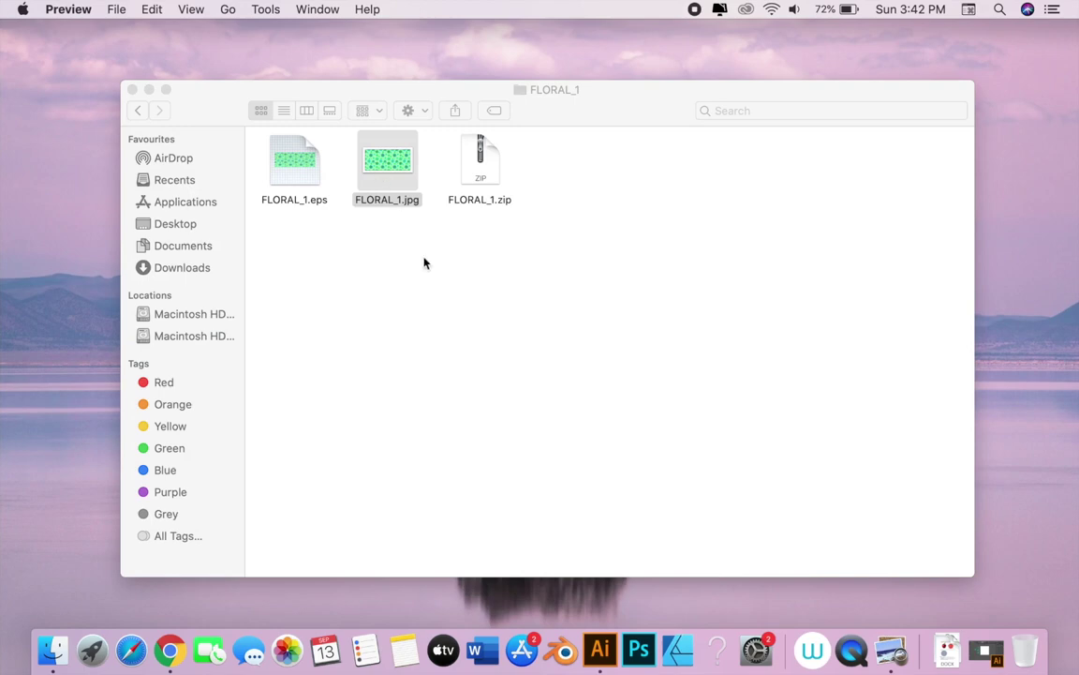
Zoom out to see the whole FLORAL_1.jpg pattern, then close Preview and the FLORAL_1 folder window.
{"action": "key", "text": "super+minus"}
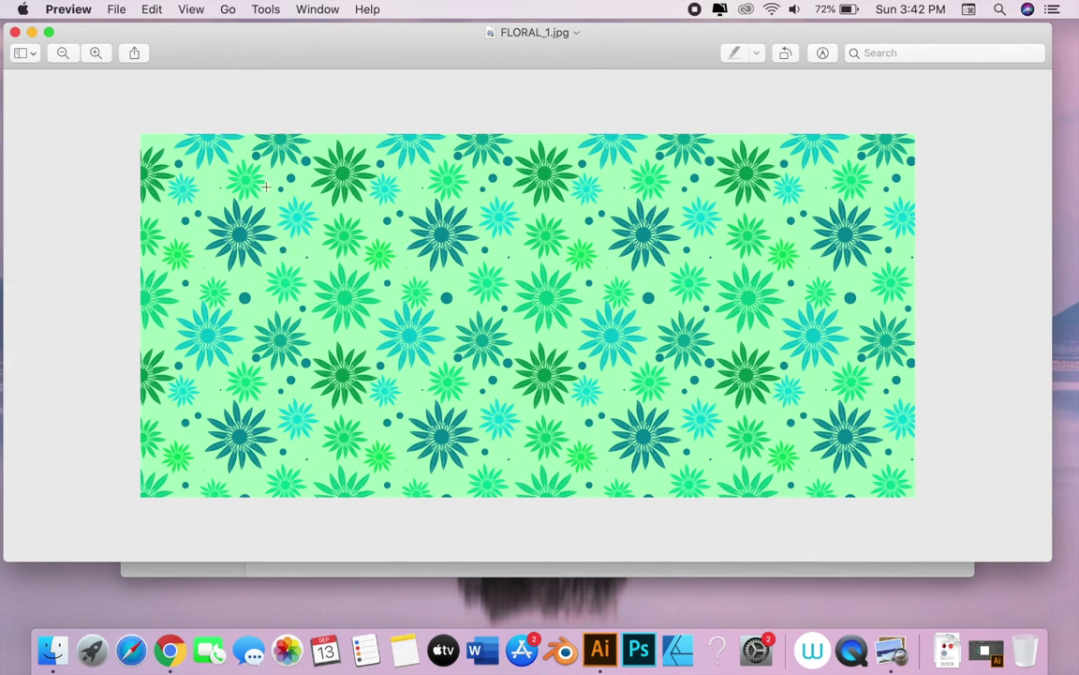
{"action": "left_click", "coordinate": [15, 32]}
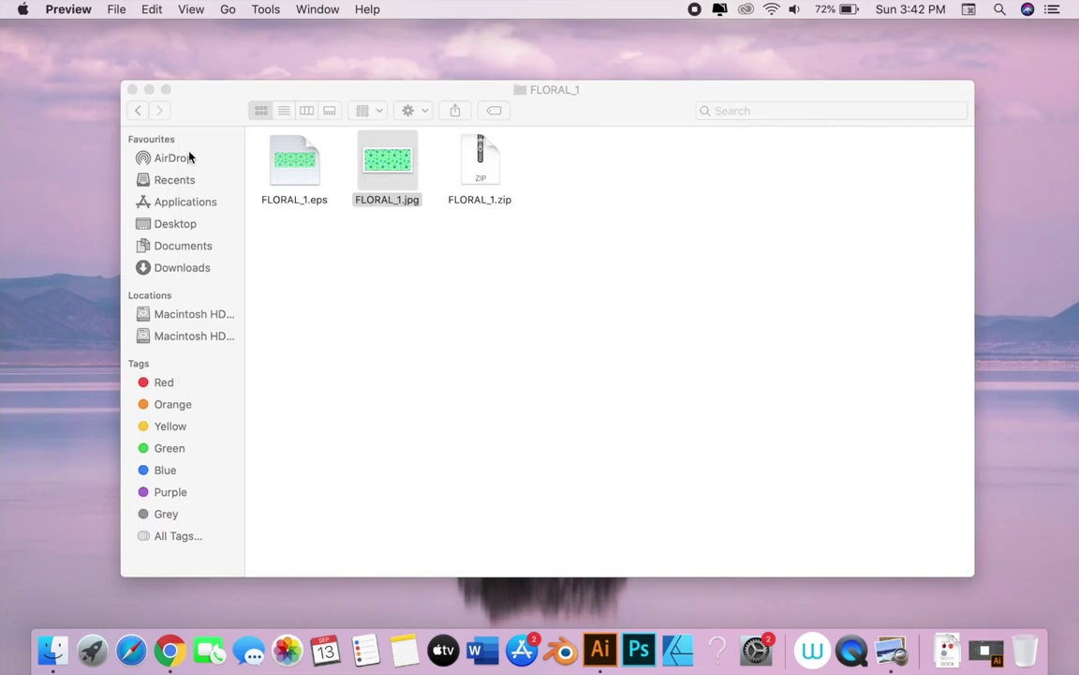
{"action": "left_click", "coordinate": [133, 90]}
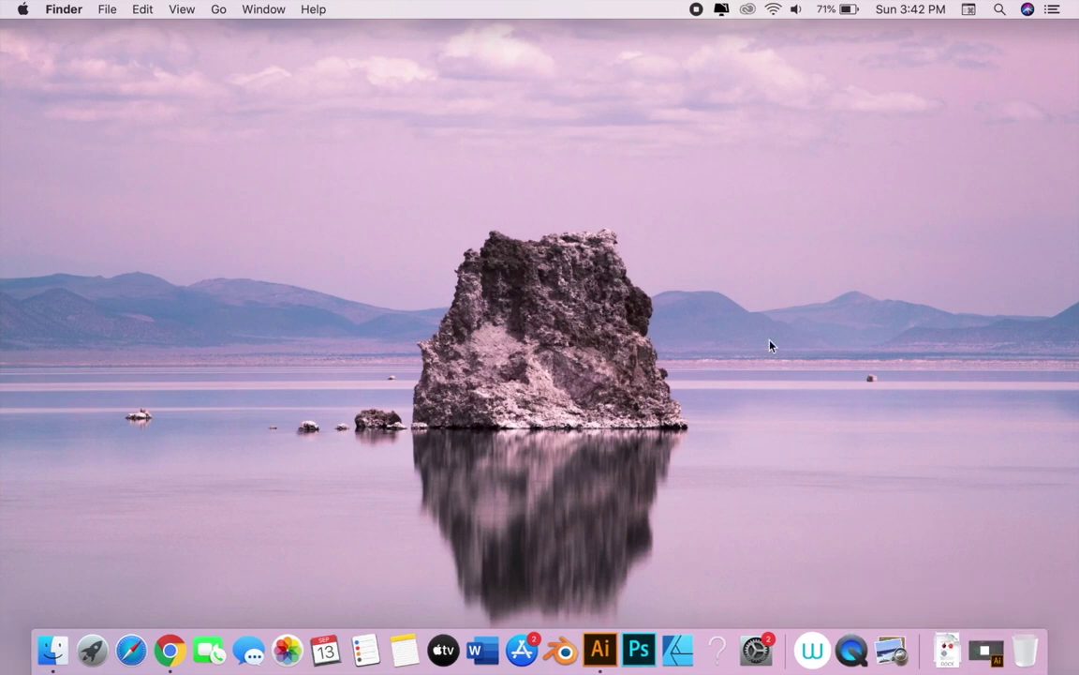
Bring Illustrator back and create a new 500 × 500 px document with File > New.
{"action": "left_click", "coordinate": [986, 650]}
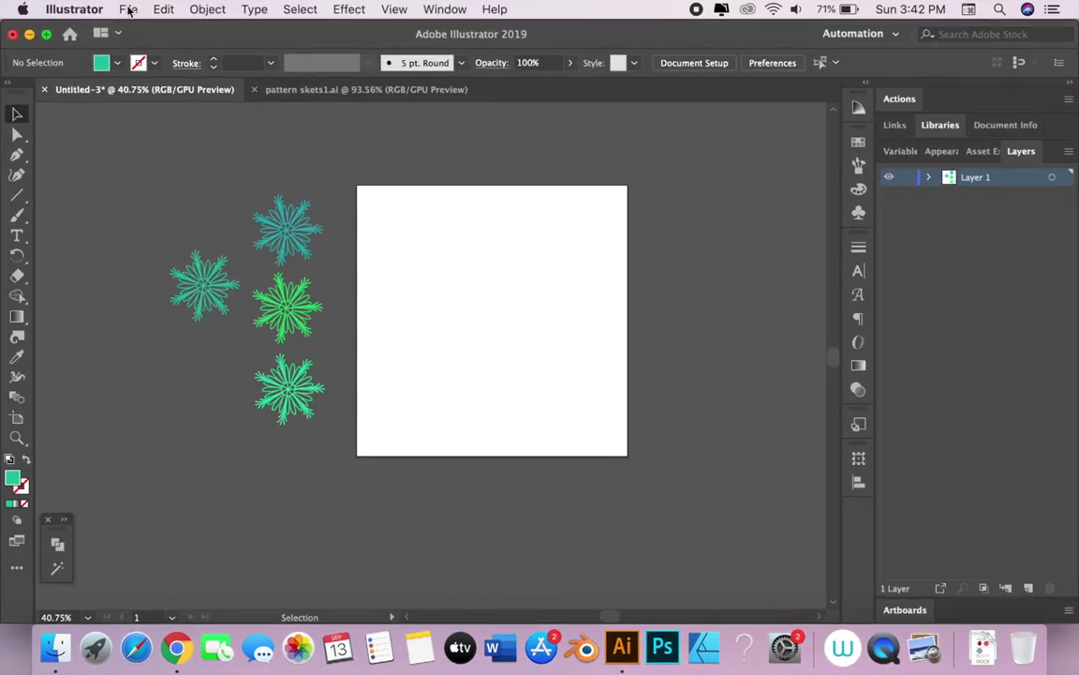
{"action": "left_click", "coordinate": [130, 10]}
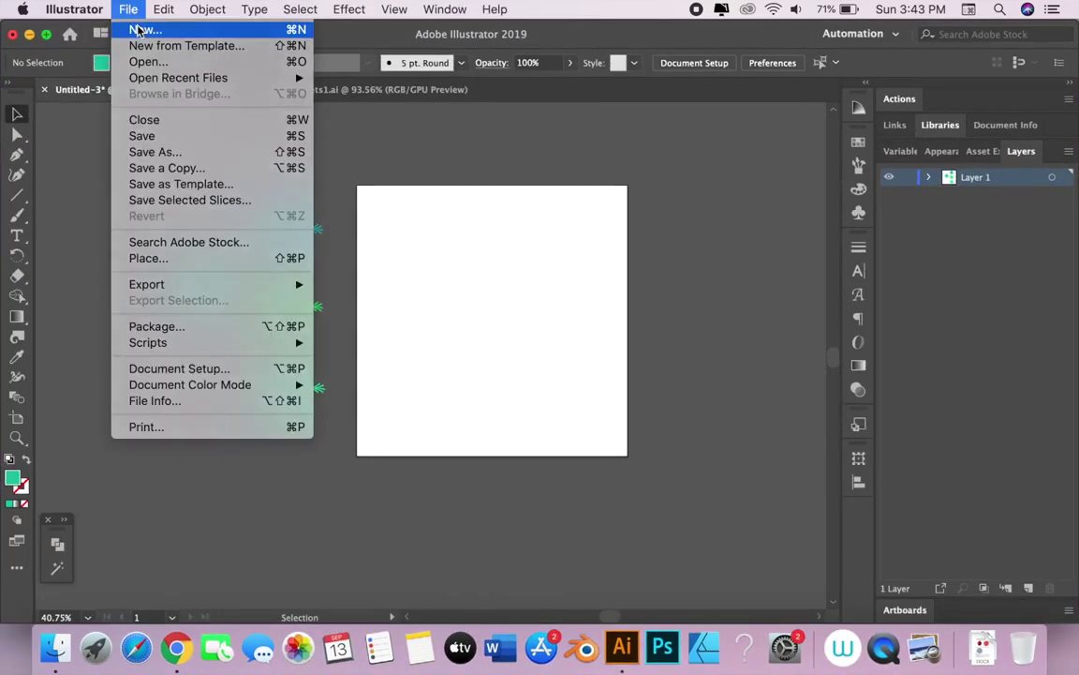
{"action": "left_click", "coordinate": [140, 30]}
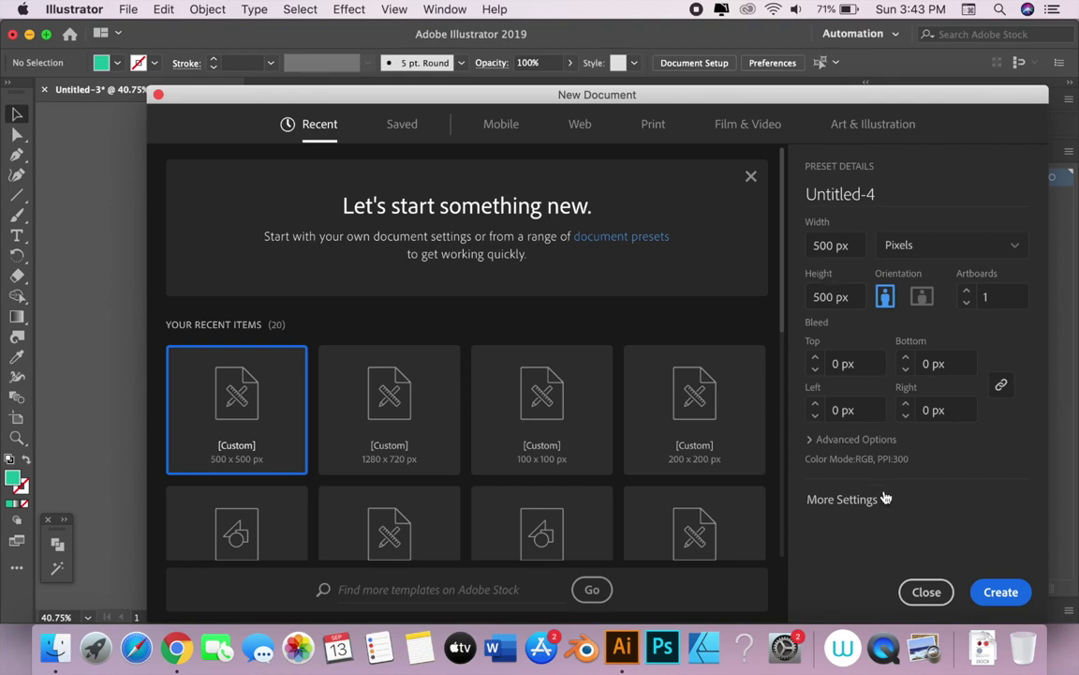
{"action": "left_click", "coordinate": [995, 592]}
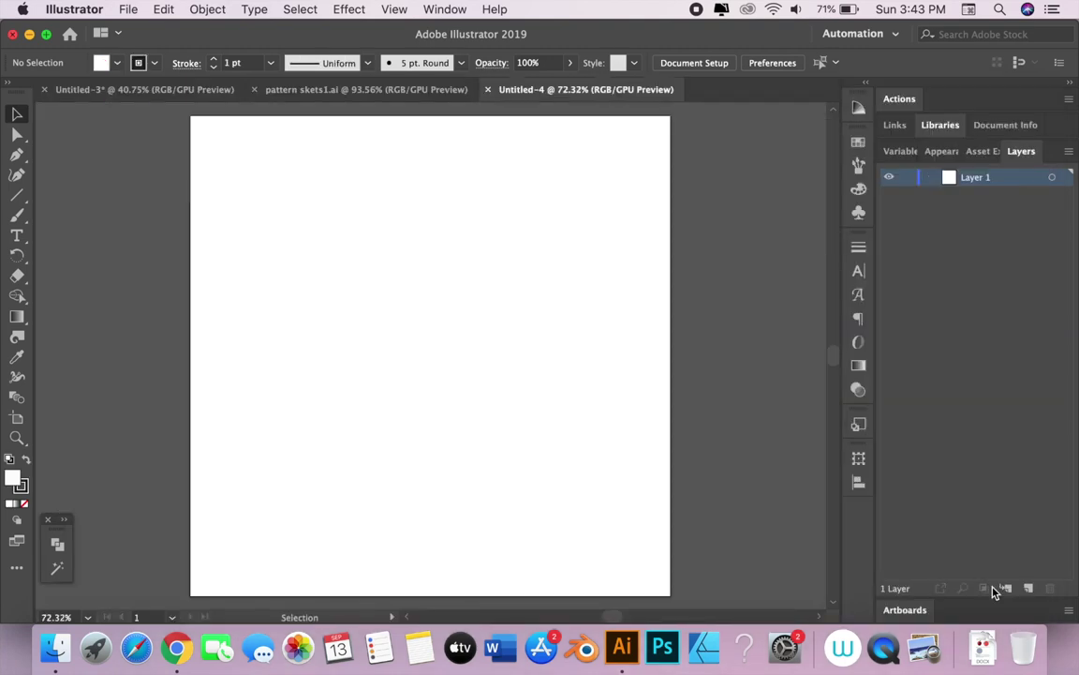
Copy the four snowflakes from Untitled-3 into Untitled-4 beside its artboard, viewed at 50%.
{"action": "key", "text": "super+minus"}
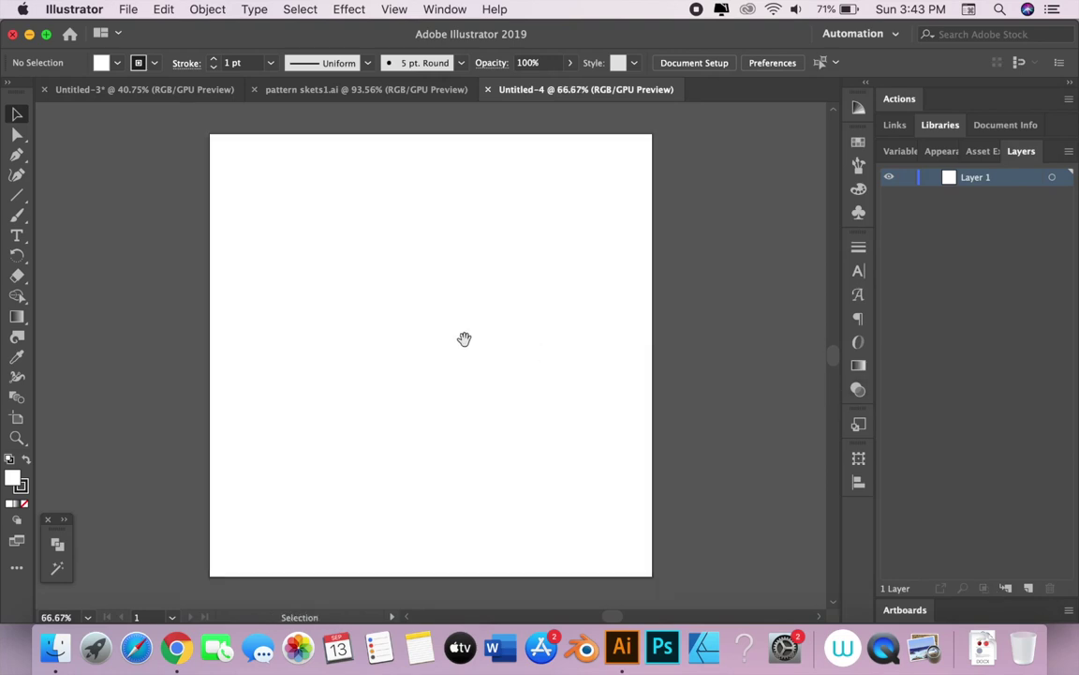
{"action": "mouse_move", "coordinate": [465, 337]}
{"action": "left_mouse_down"}
{"action": "mouse_move", "coordinate": [544, 352]}
{"action": "mouse_move", "coordinate": [507, 332]}
{"action": "left_mouse_up"}
{"action": "key", "text": "super+minus"}
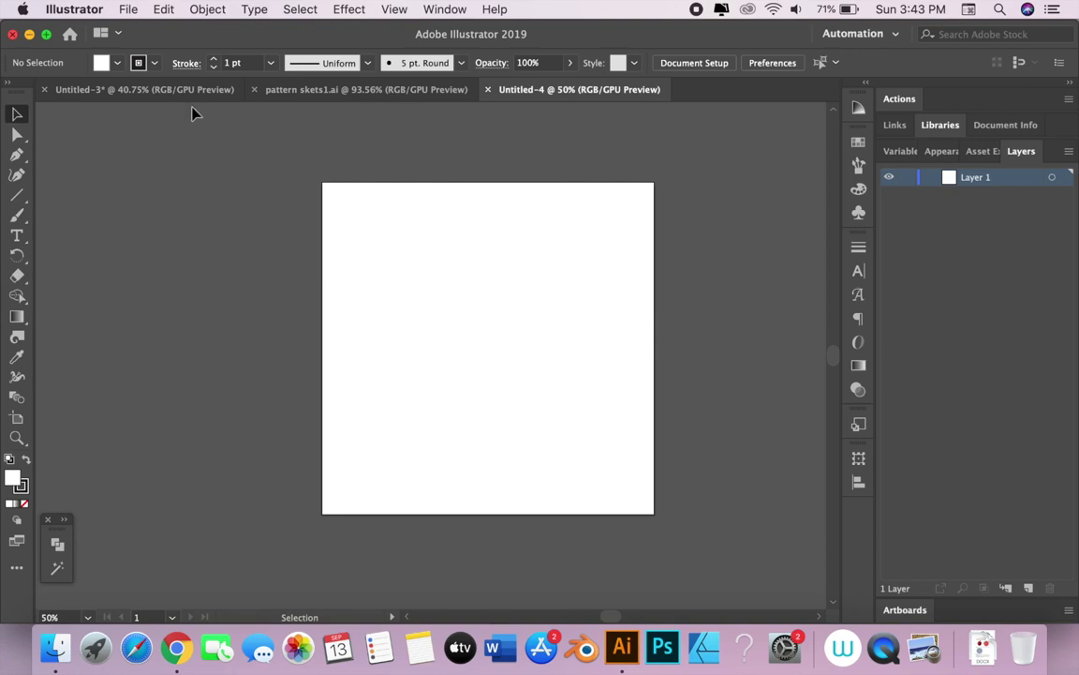
{"action": "left_click", "coordinate": [154, 89]}
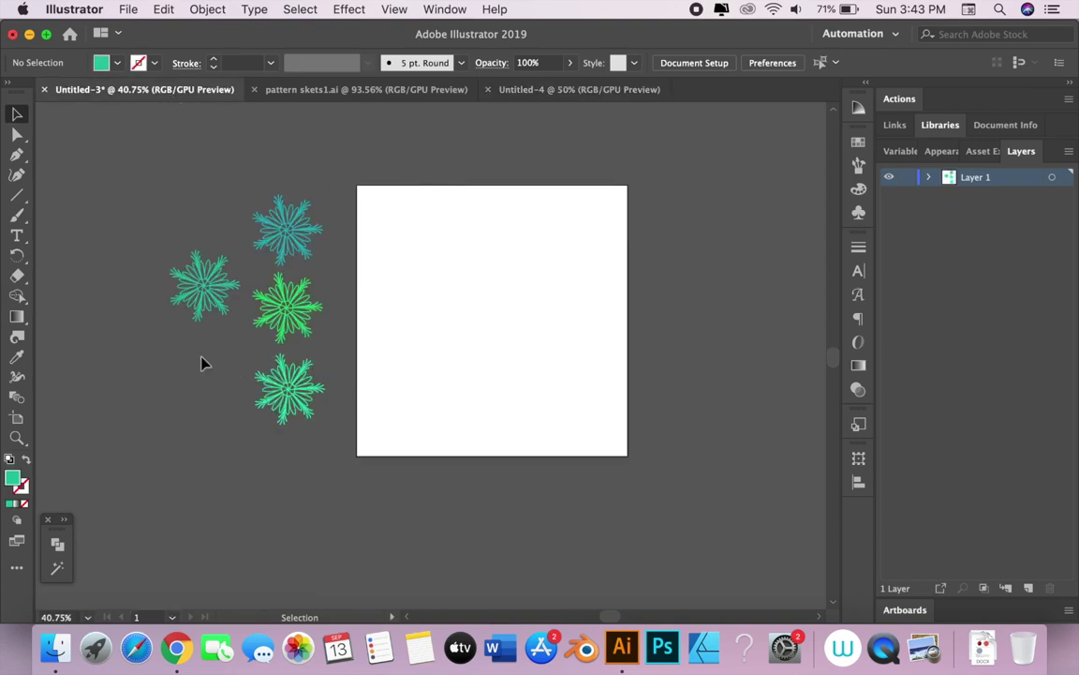
{"action": "left_click_drag", "start_coordinate": [198, 303], "coordinate": [198, 305]}
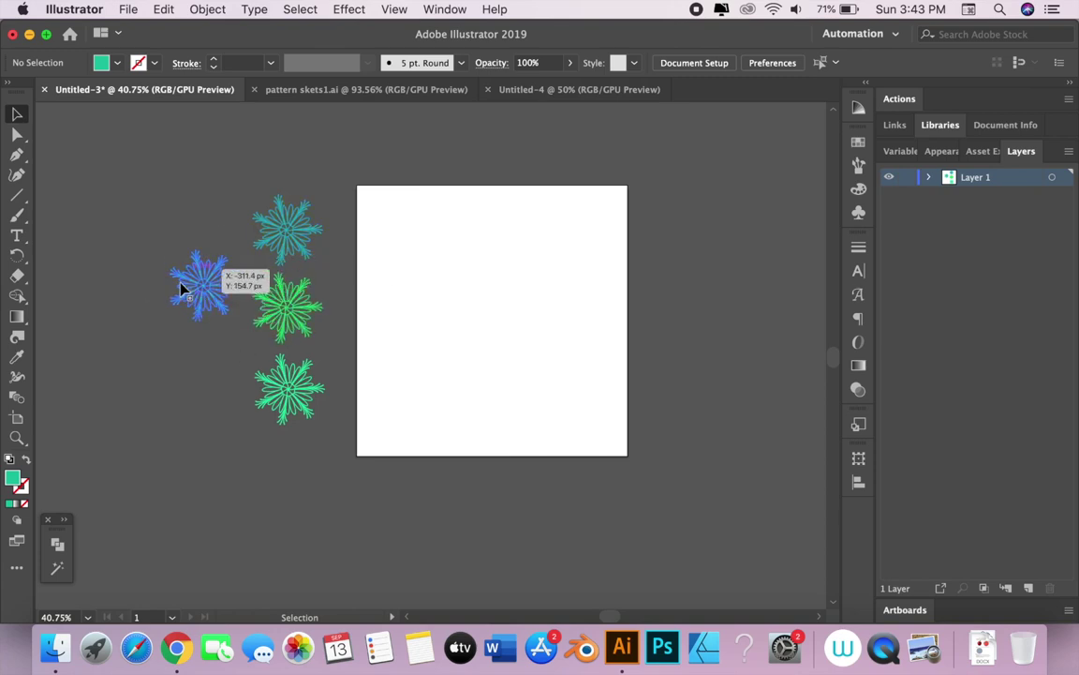
{"action": "left_click_drag", "start_coordinate": [199, 305], "coordinate": [233, 281]}
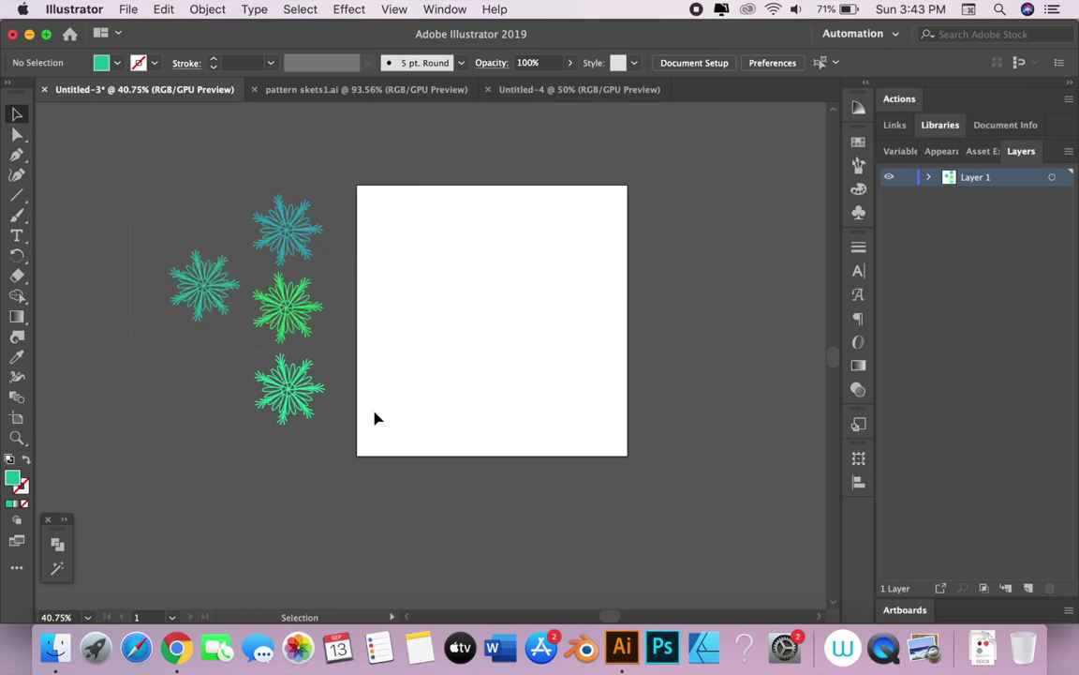
{"action": "left_click_drag", "start_coordinate": [486, 471], "coordinate": [480, 468]}
{"action": "left_click", "coordinate": [117, 227]}
{"action": "left_click_drag", "start_coordinate": [131, 164], "coordinate": [293, 368]}
{"action": "left_click_drag", "start_coordinate": [365, 430], "coordinate": [373, 438]}
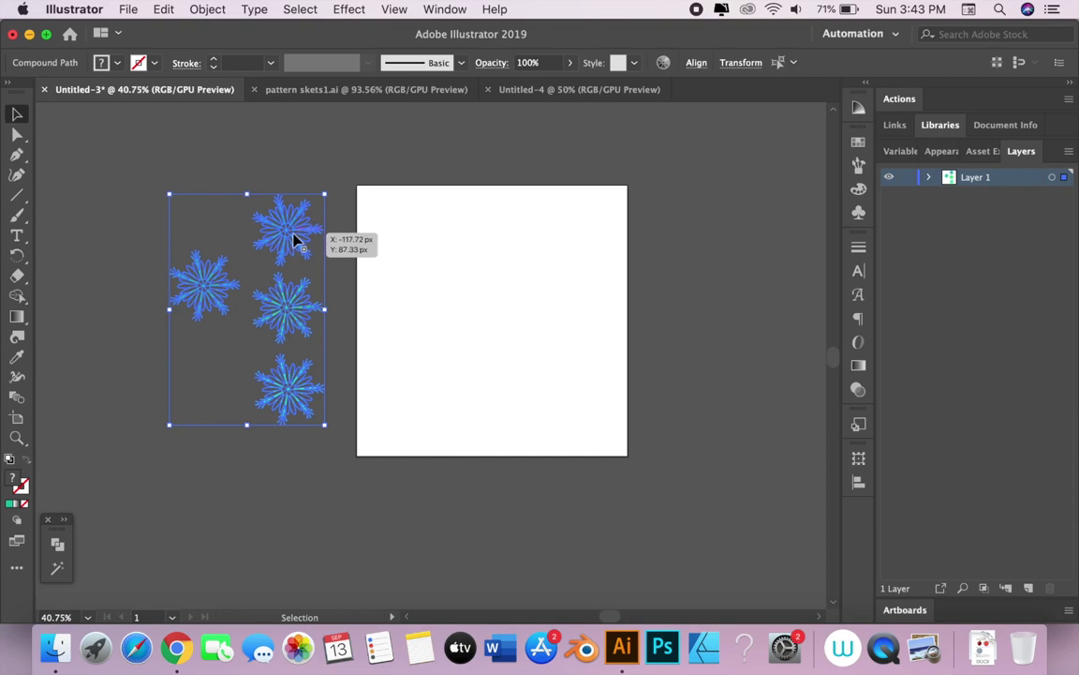
{"action": "mouse_move", "coordinate": [313, 231]}
{"action": "left_mouse_down"}
{"action": "mouse_move", "coordinate": [374, 206]}
{"action": "mouse_move", "coordinate": [526, 96]}
{"action": "left_mouse_up"}
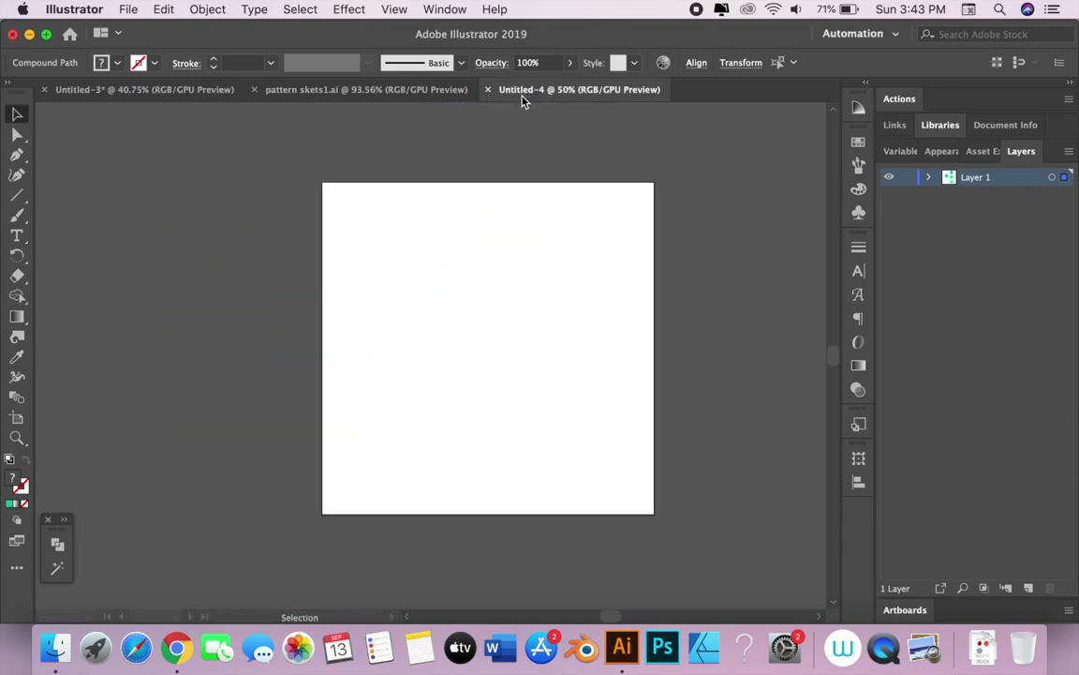
{"action": "left_click_drag", "start_coordinate": [421, 204], "coordinate": [330, 310]}
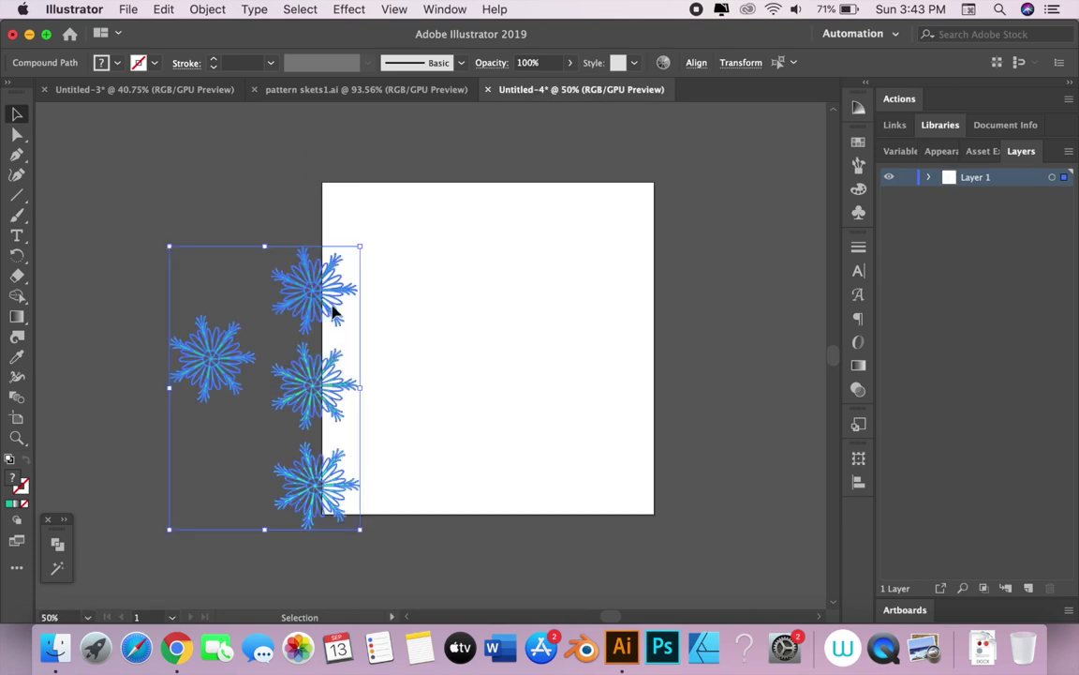
{"action": "left_click", "coordinate": [404, 296]}
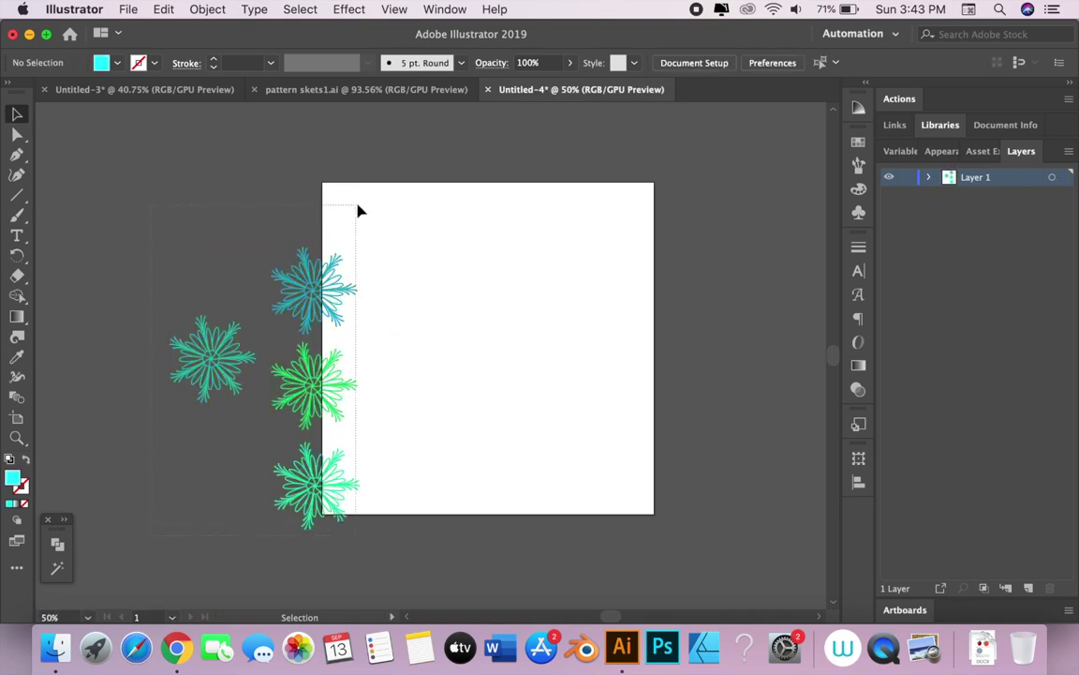
Close pattern skets1.ai and Untitled-3, choosing Don't Save.
{"action": "scroll", "coordinate": [356, 212], "scroll_direction": "up", "scroll_amount": 2}
{"action": "left_click", "coordinate": [254, 89]}
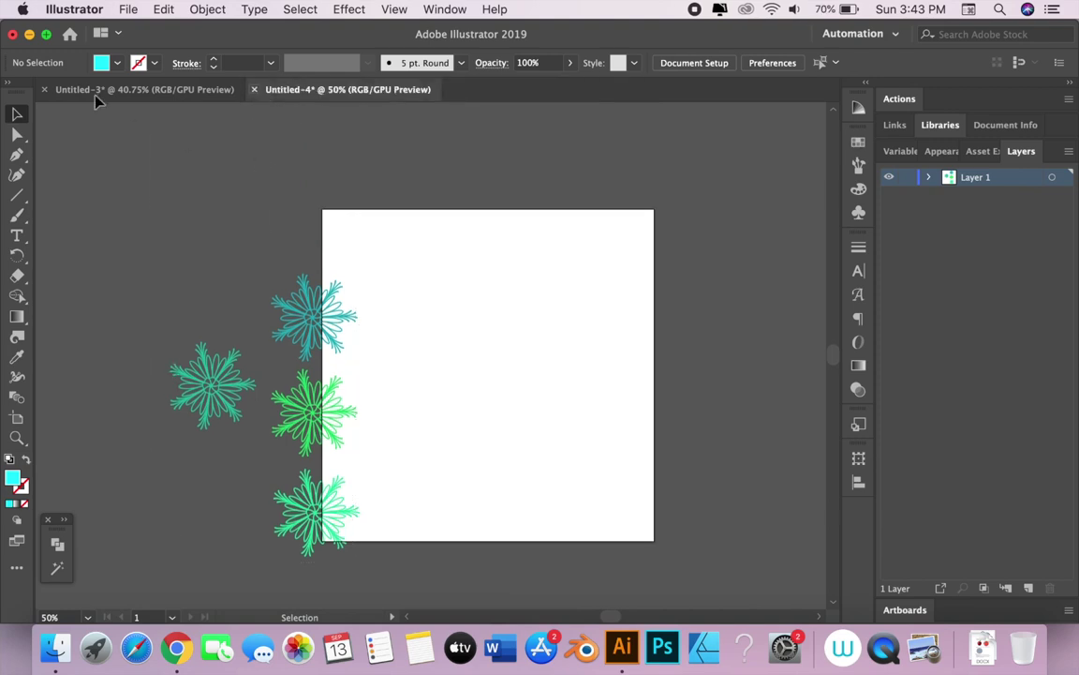
{"action": "left_click", "coordinate": [56, 89]}
{"action": "key", "text": "super+w"}
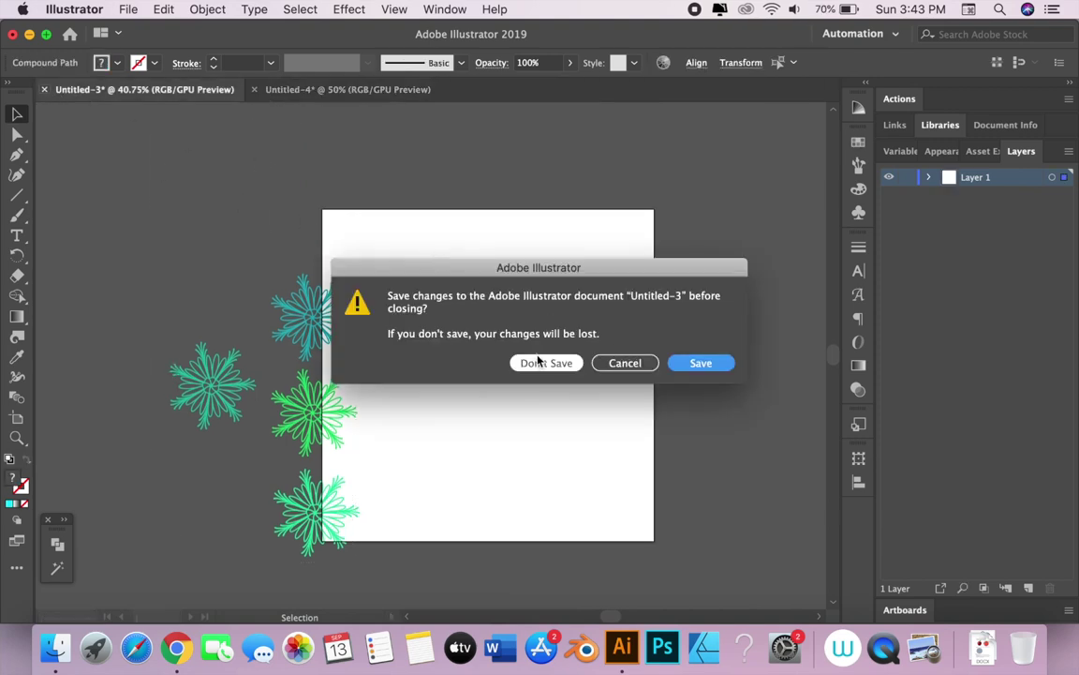
{"action": "left_click", "coordinate": [536, 362]}
Move the four snowflakes up and left, off the artboard.
{"action": "left_click_drag", "start_coordinate": [190, 292], "coordinate": [340, 537]}
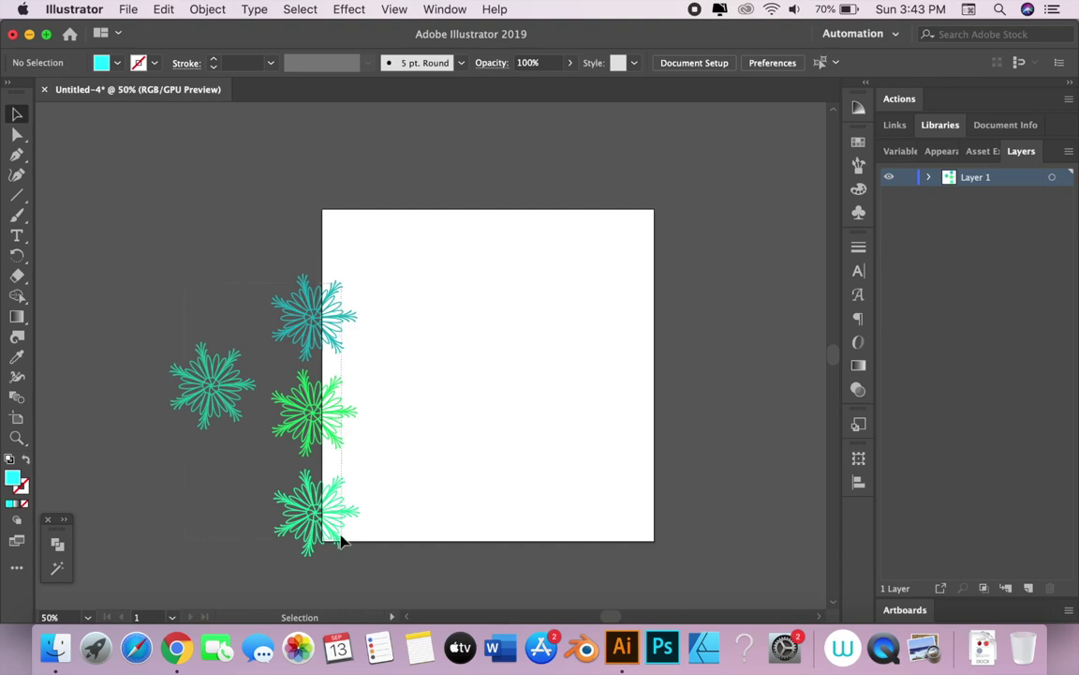
{"action": "left_click_drag", "start_coordinate": [315, 442], "coordinate": [253, 406]}
{"action": "left_click", "coordinate": [587, 379]}
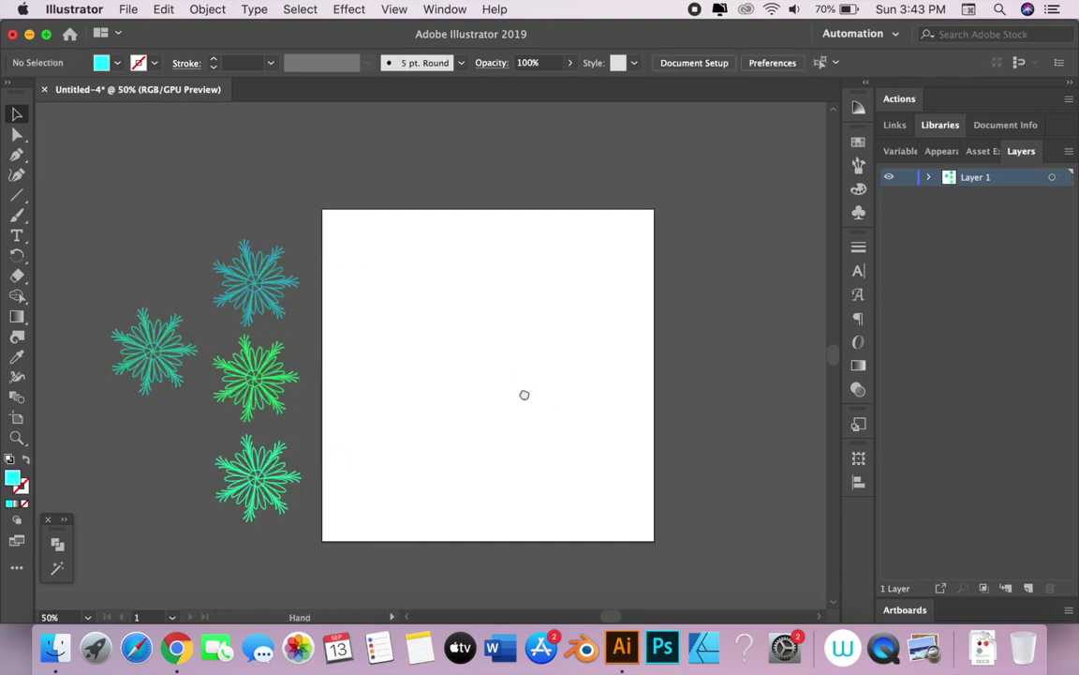
{"action": "scroll", "coordinate": [523, 392], "scroll_direction": "down", "scroll_amount": 2}
{"action": "key", "text": "m"}
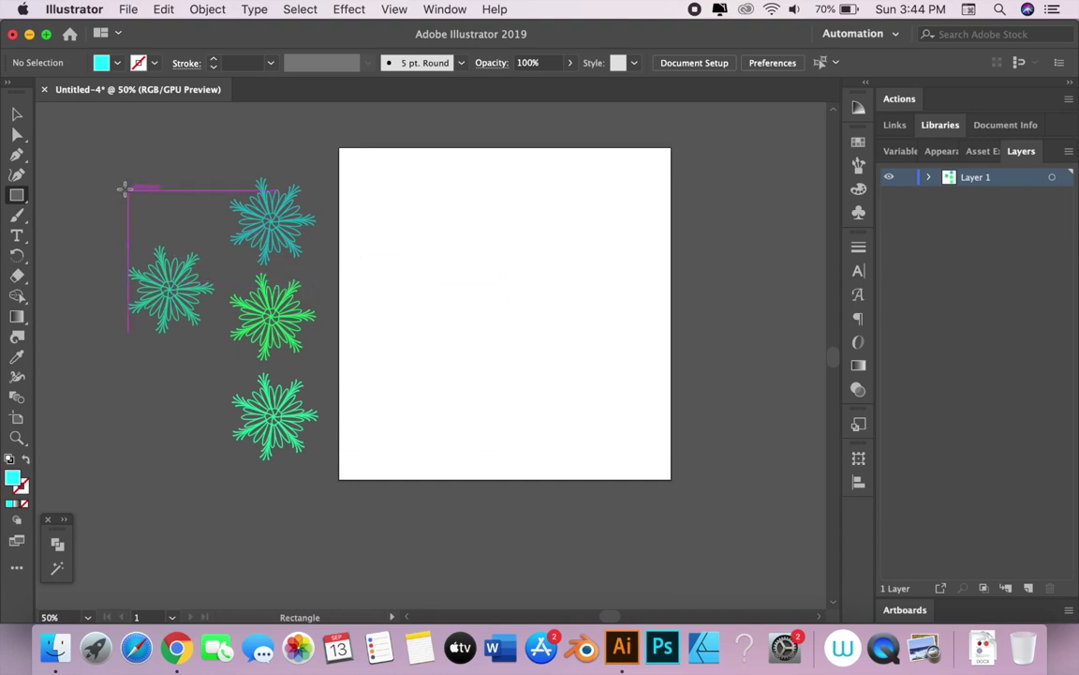
Create a 500 × 500 px rectangle with the Rectangle tool.
{"action": "left_click", "coordinate": [15, 199]}
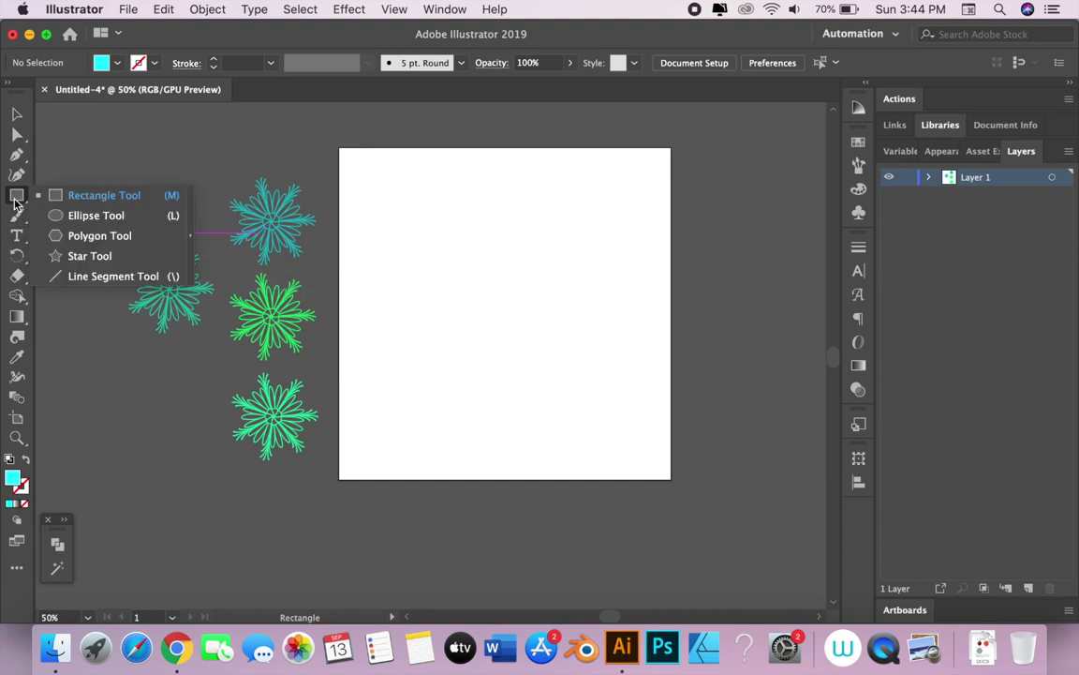
{"action": "left_click", "coordinate": [72, 196]}
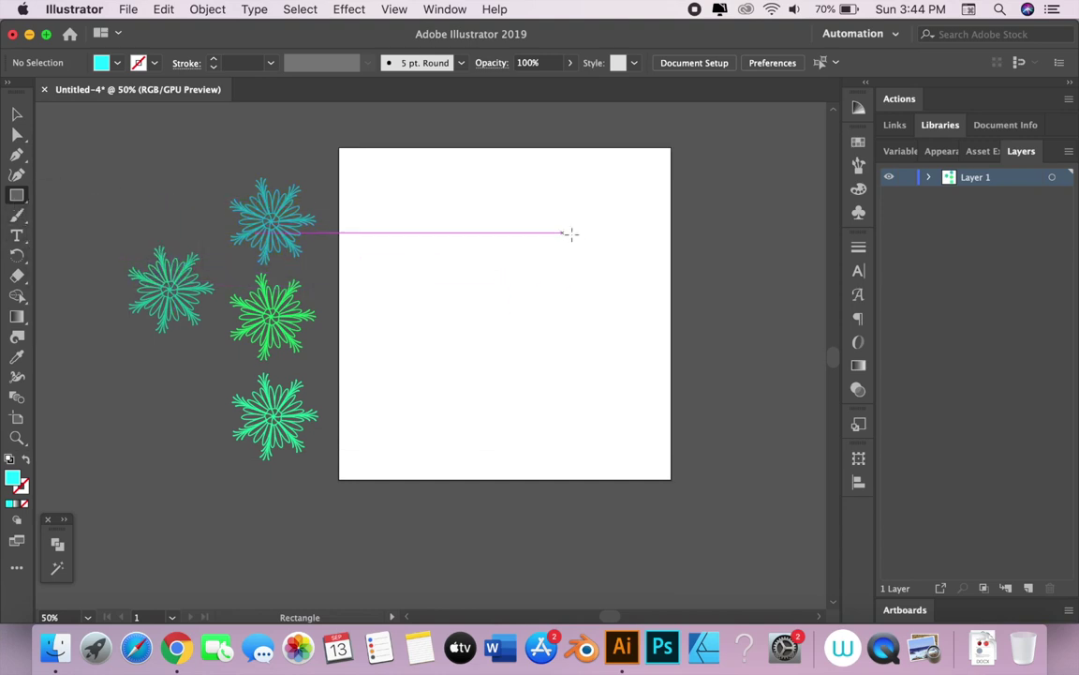
{"action": "left_click", "coordinate": [528, 256]}
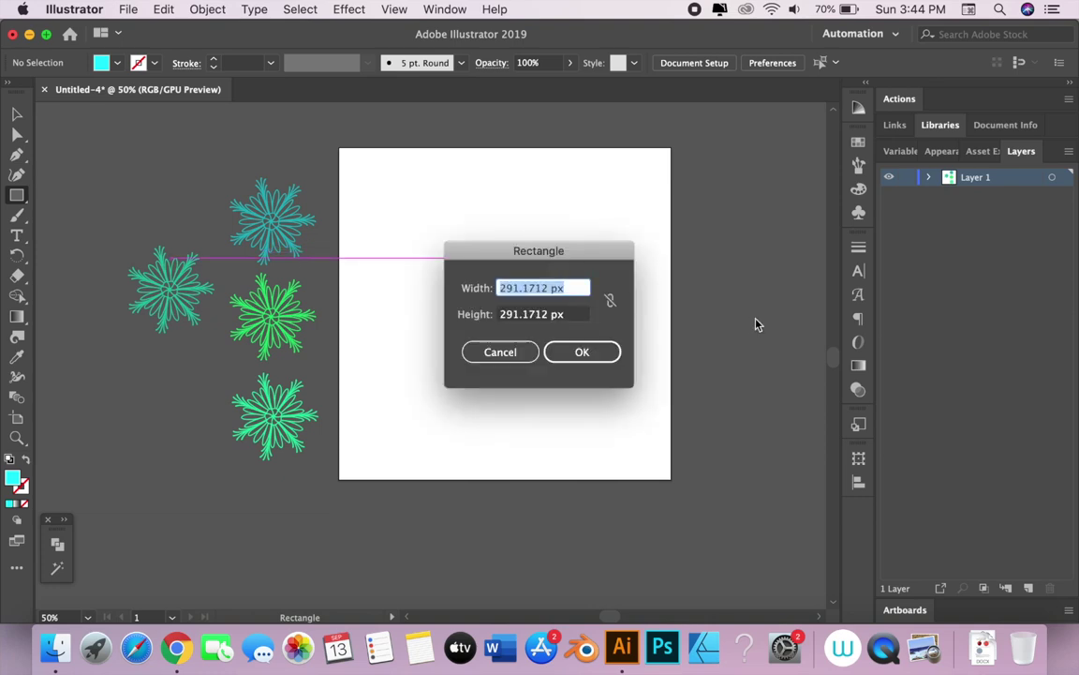
{"action": "type", "text": "500"}
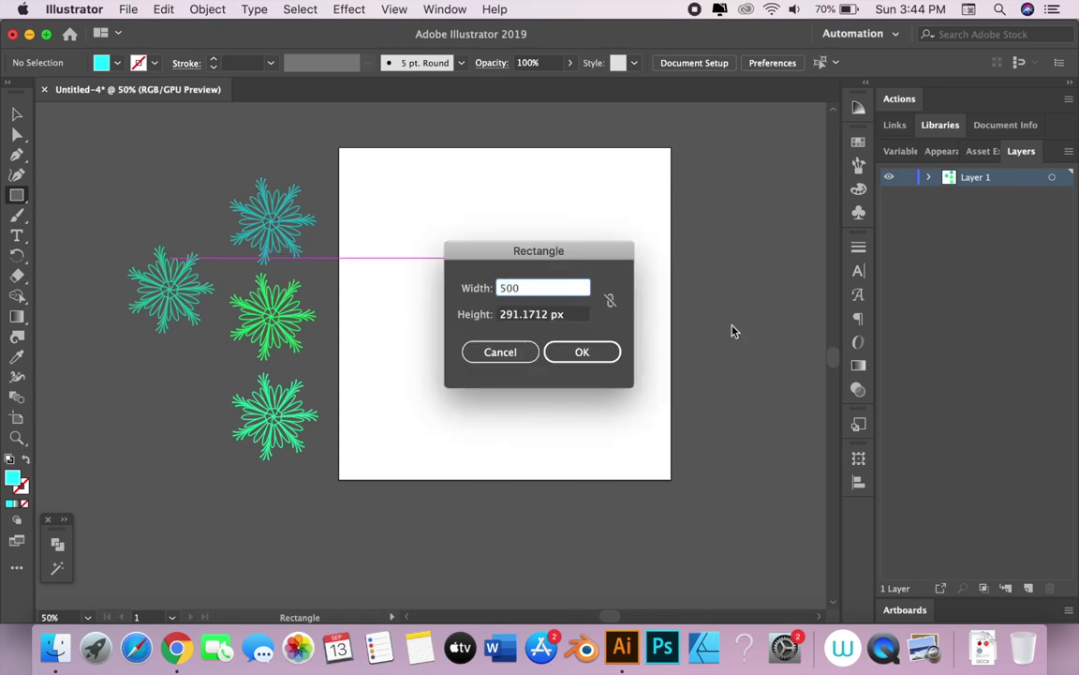
{"action": "key", "text": "Tab"}
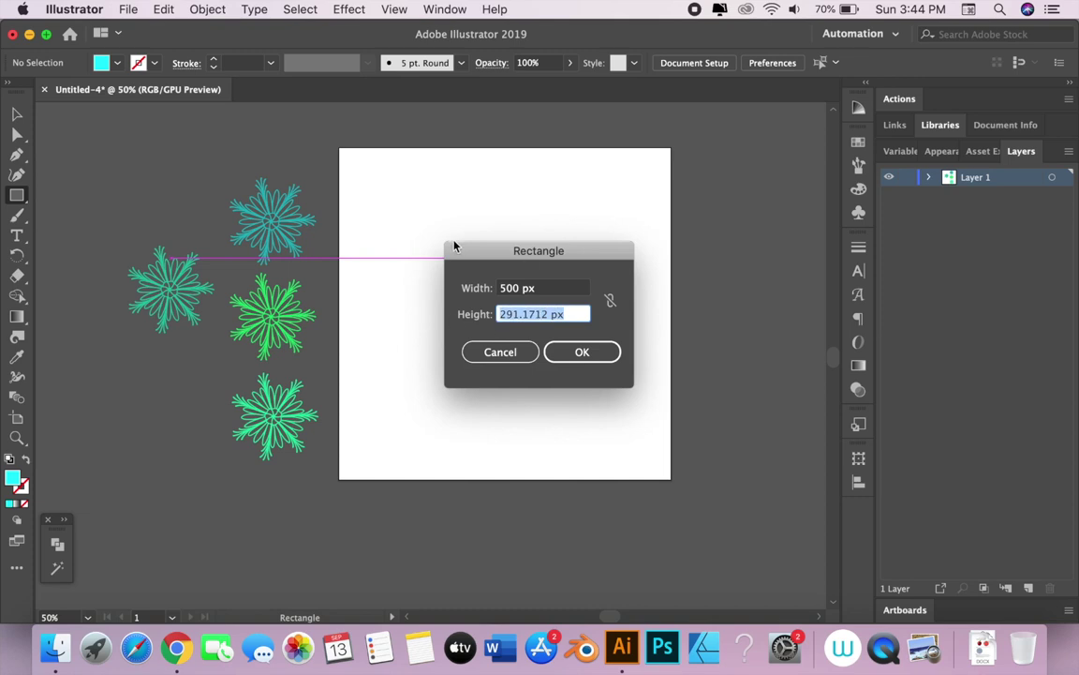
{"action": "type", "text": "500"}
{"action": "left_click", "coordinate": [591, 350]}
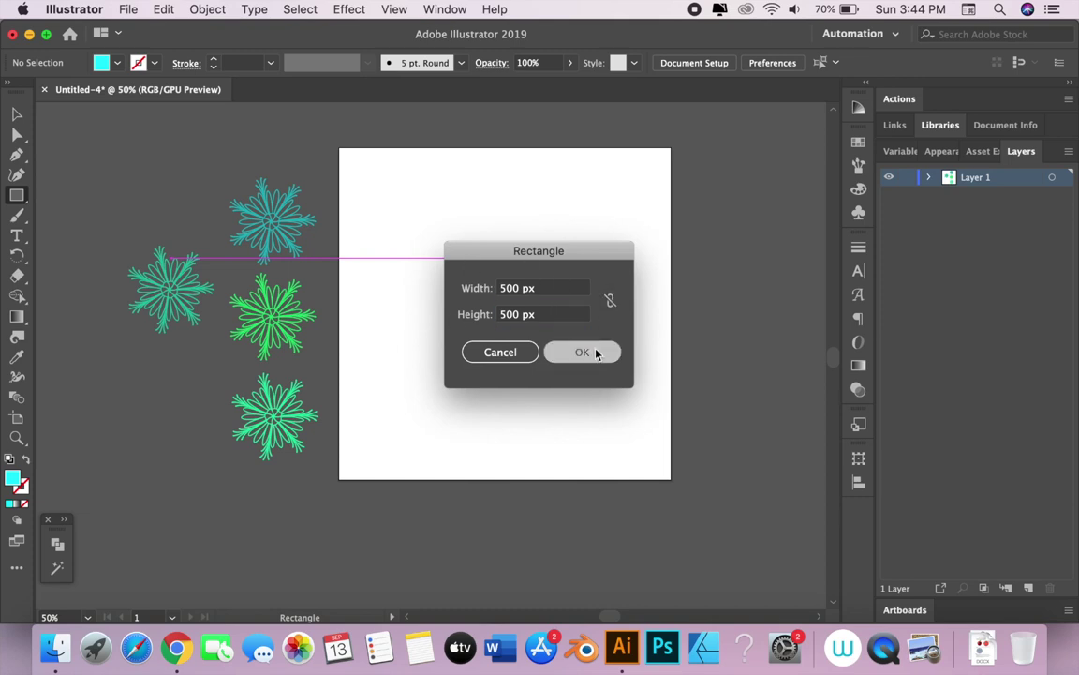
Centre the cyan square horizontally and vertically on the artboard.
{"action": "left_click", "coordinate": [17, 113]}
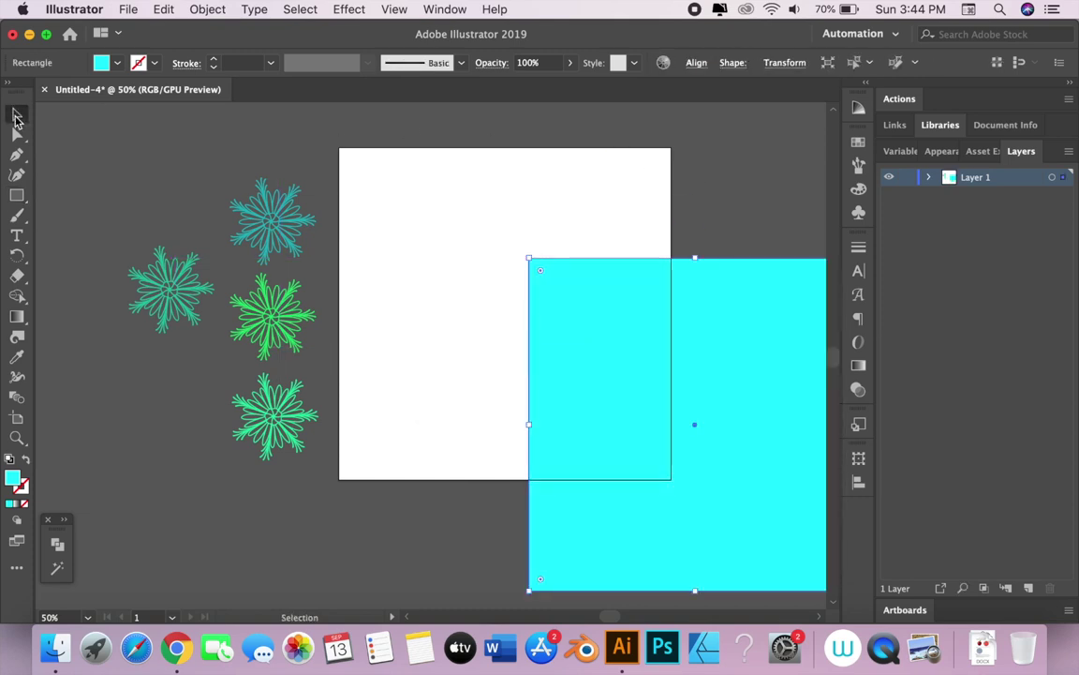
{"action": "left_click", "coordinate": [696, 63]}
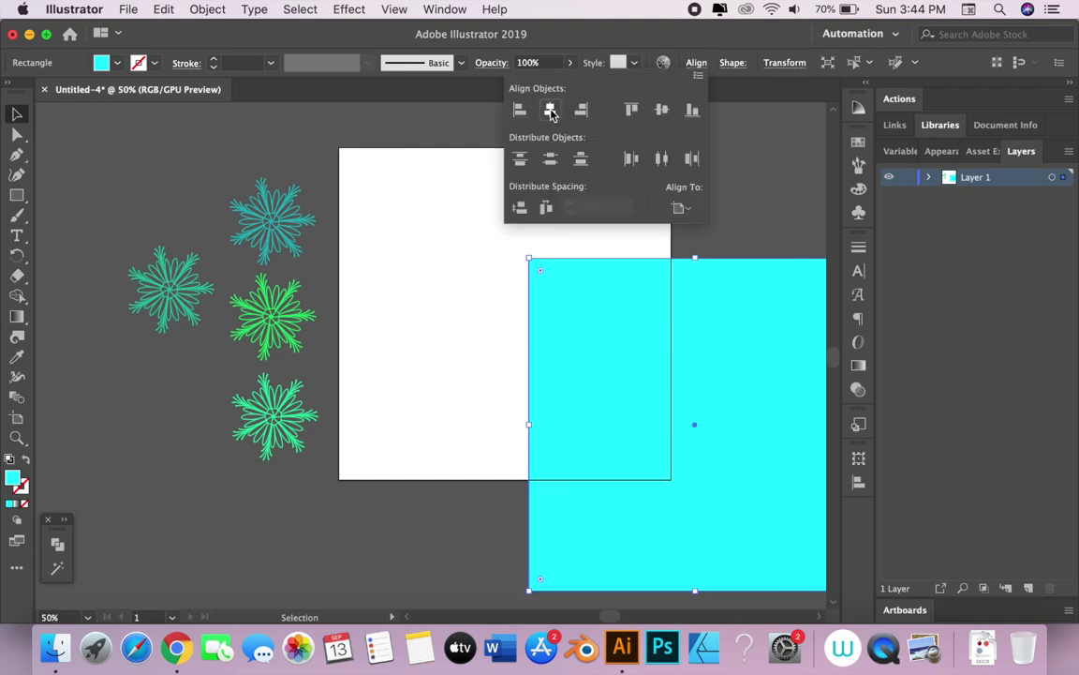
{"action": "left_click", "coordinate": [550, 110]}
{"action": "left_click", "coordinate": [661, 110]}
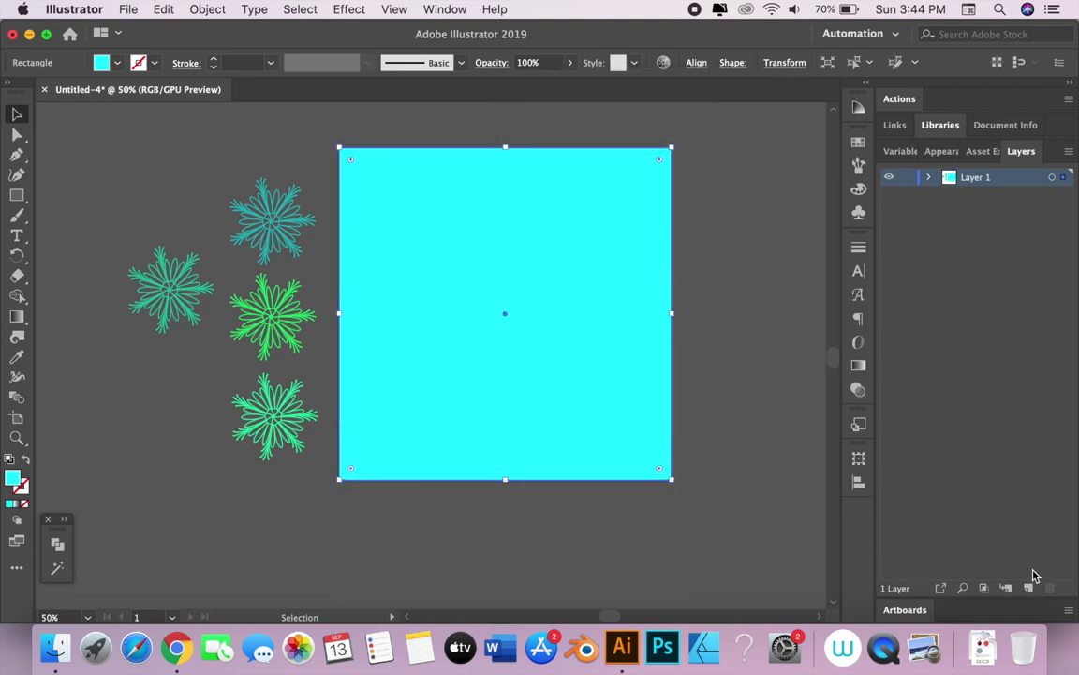
{"action": "left_click", "coordinate": [858, 189]}
{"action": "left_click", "coordinate": [776, 358]}
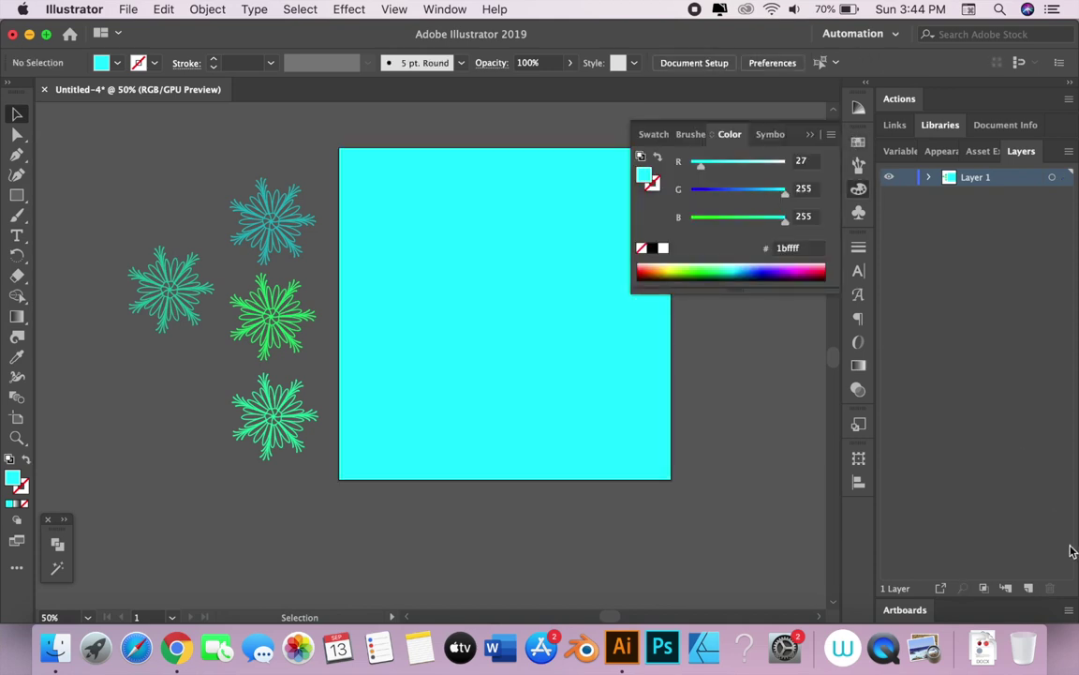
Add a new layer below Layer 1 and start naming it 'background'.
{"action": "left_click", "coordinate": [1027, 588]}
{"action": "left_click_drag", "start_coordinate": [965, 177], "coordinate": [952, 210]}
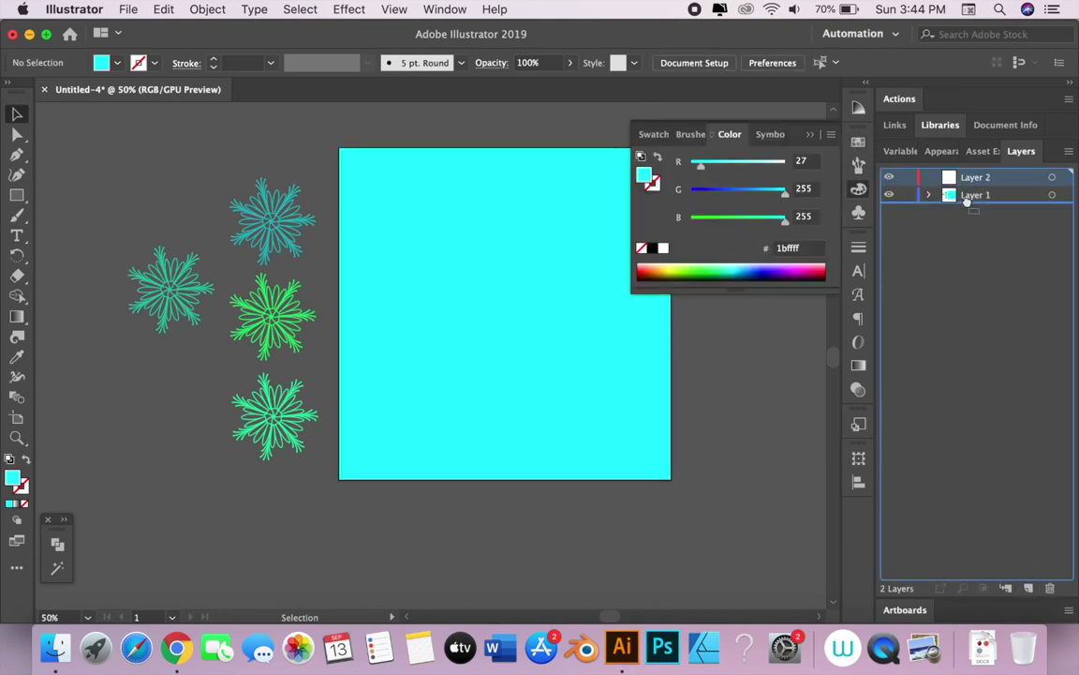
{"action": "left_click", "coordinate": [930, 179]}
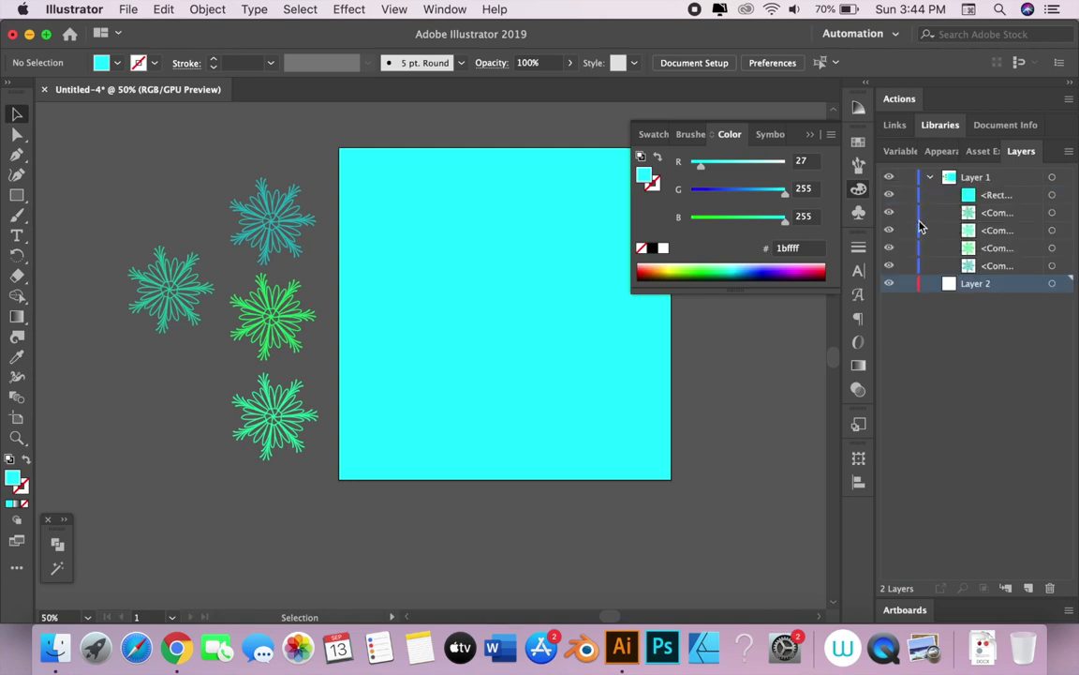
{"action": "double_click", "coordinate": [974, 283]}
{"action": "type", "text": "background"}
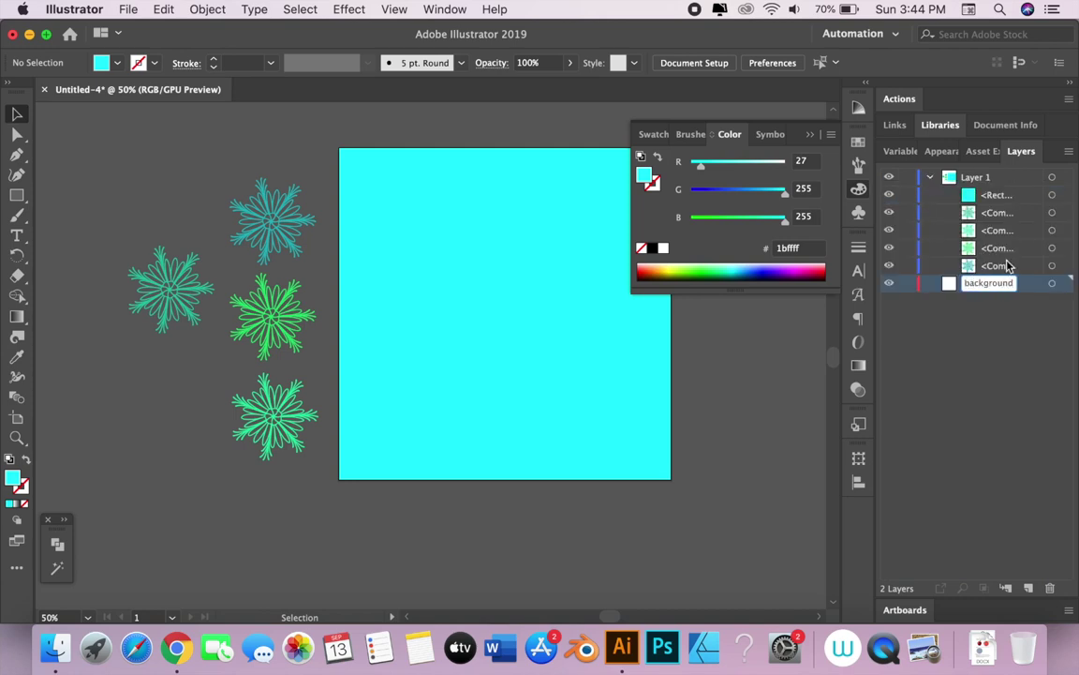
Move the square into the background layer and drag the four snowflakes onto it.
{"action": "left_click_drag", "start_coordinate": [997, 195], "coordinate": [989, 280]}
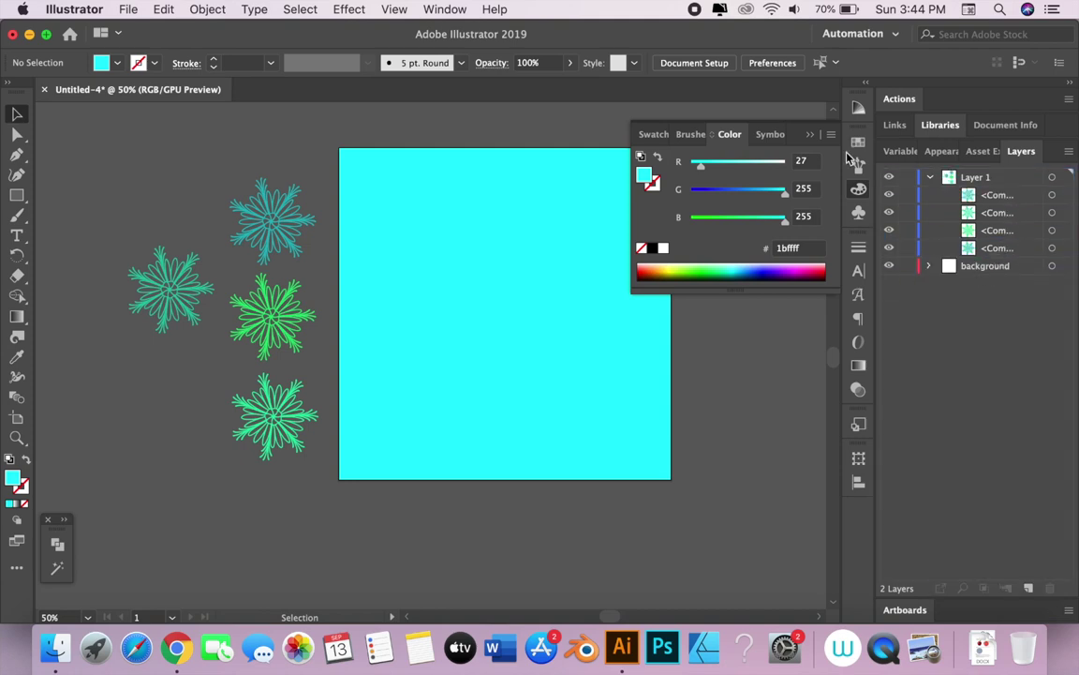
{"action": "left_click", "coordinate": [682, 240]}
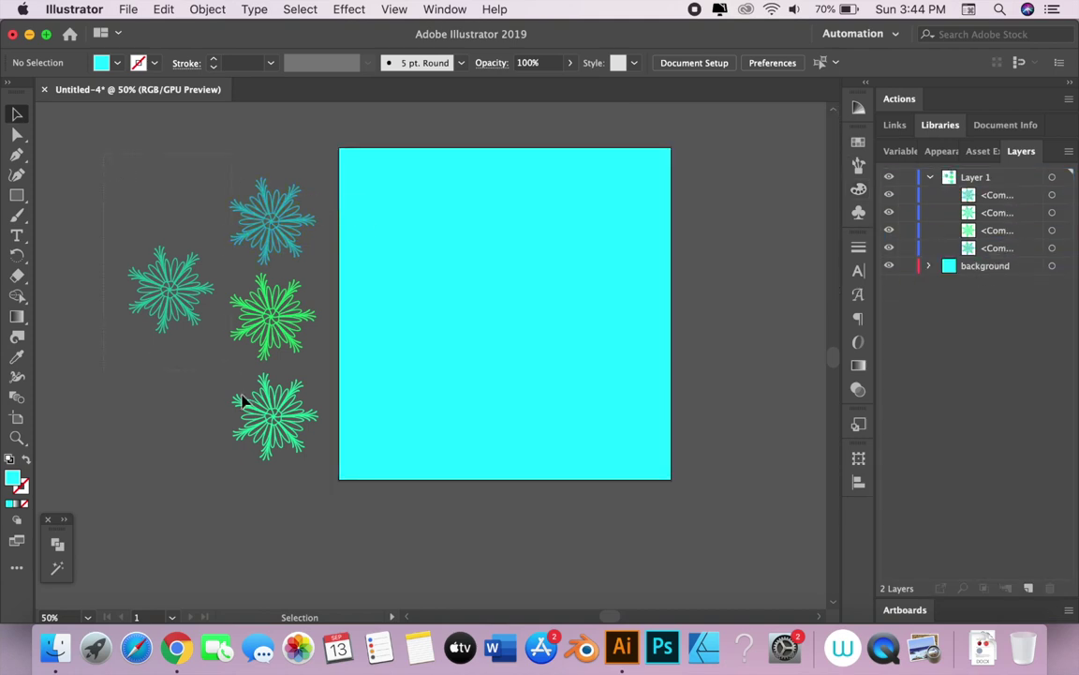
{"action": "key", "text": "super+a"}
{"action": "left_click_drag", "start_coordinate": [286, 345], "coordinate": [590, 328]}
{"action": "left_click", "coordinate": [750, 340]}
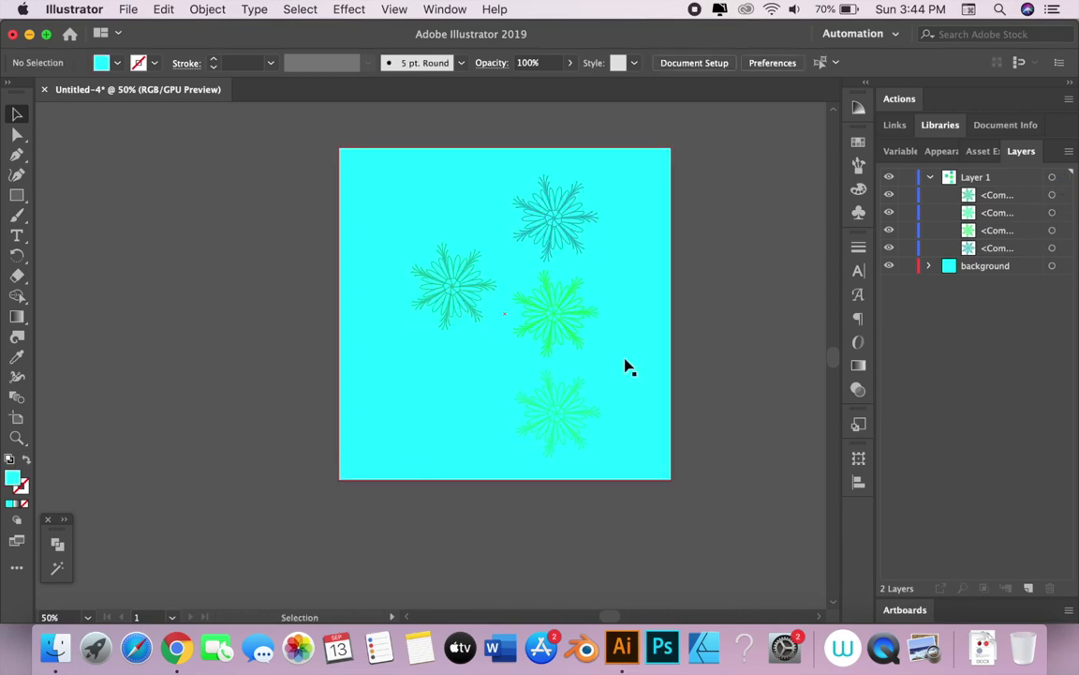
Recolour the background square to dark teal #005261 in the Color panel.
{"action": "left_click", "coordinate": [655, 318]}
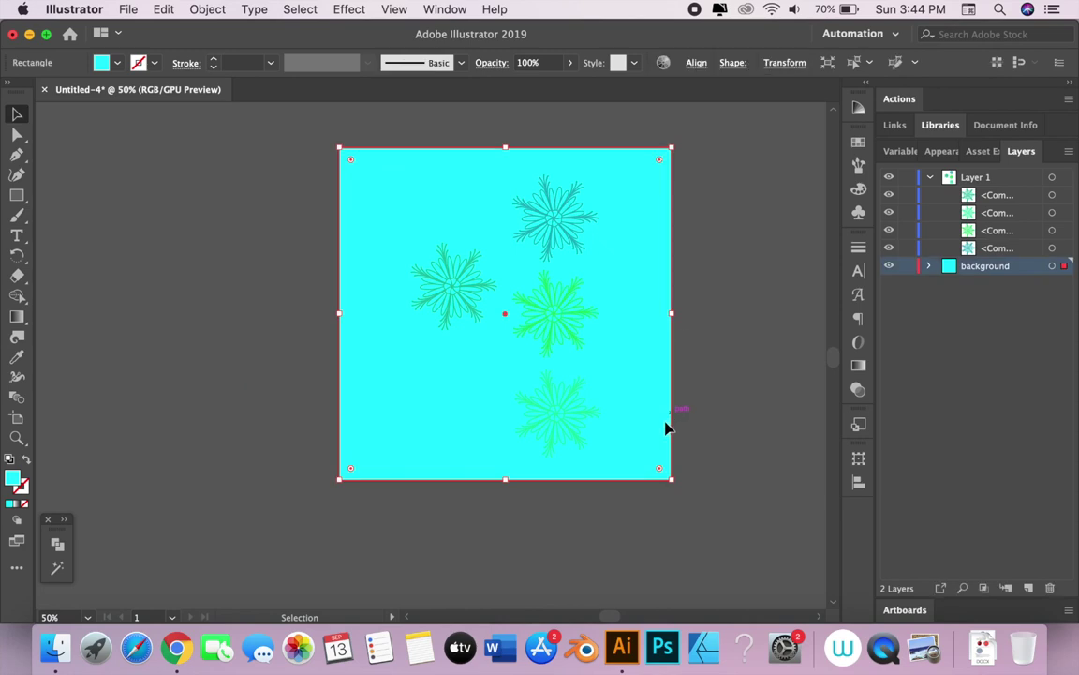
{"action": "left_click", "coordinate": [859, 188]}
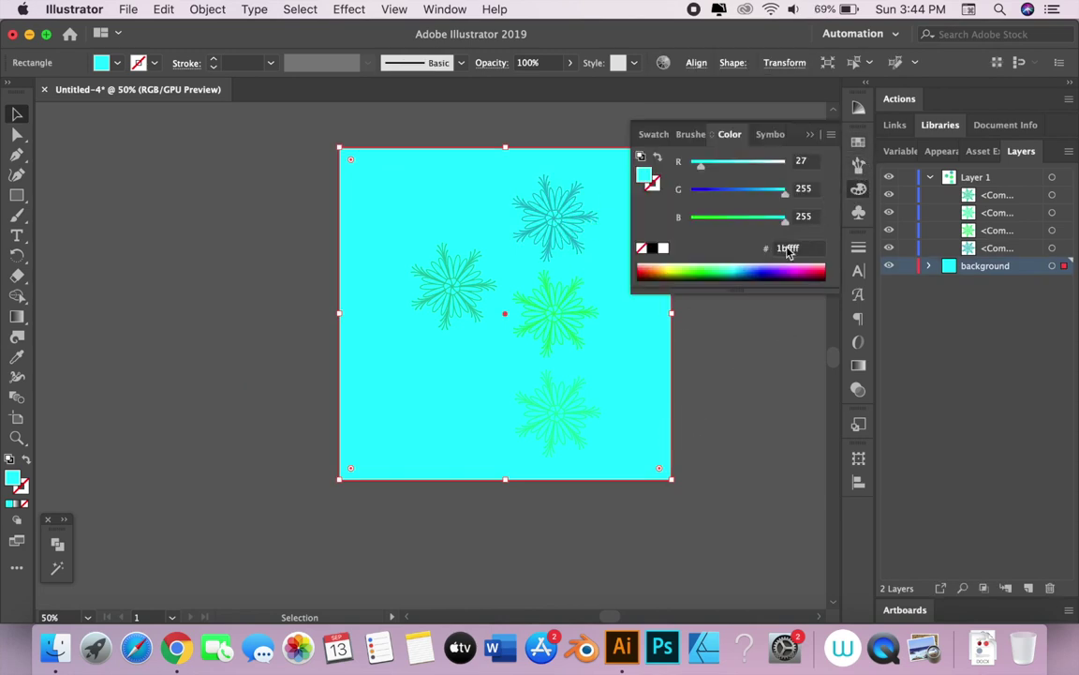
{"action": "left_click_drag", "start_coordinate": [741, 292], "coordinate": [741, 342]}
{"action": "left_click", "coordinate": [743, 309]}
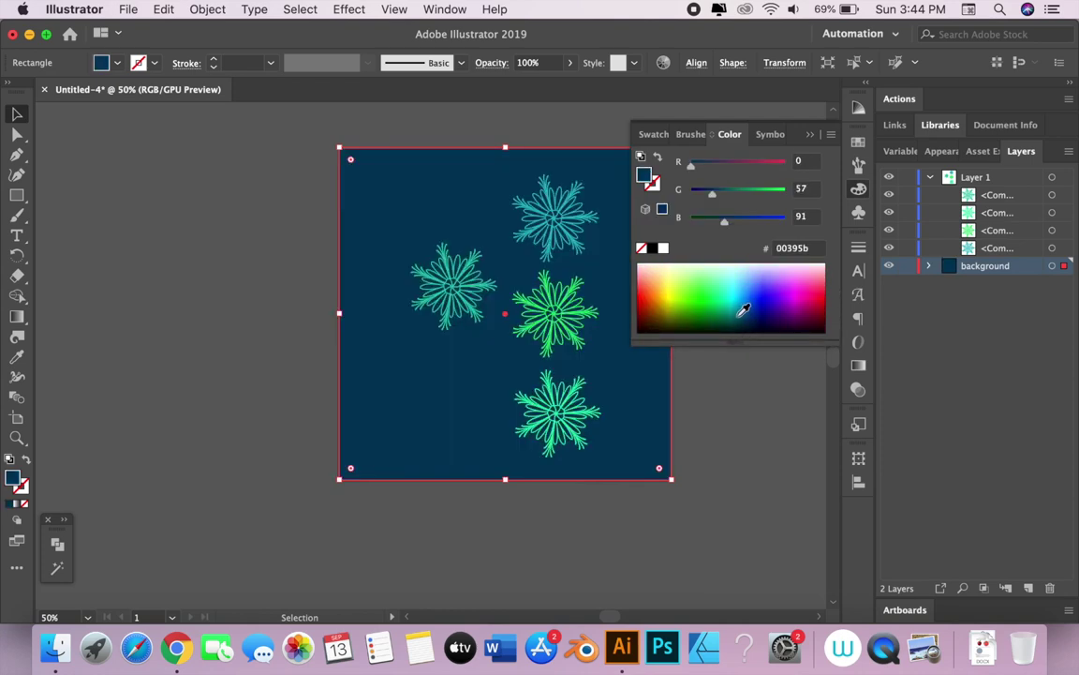
{"action": "left_click", "coordinate": [743, 314]}
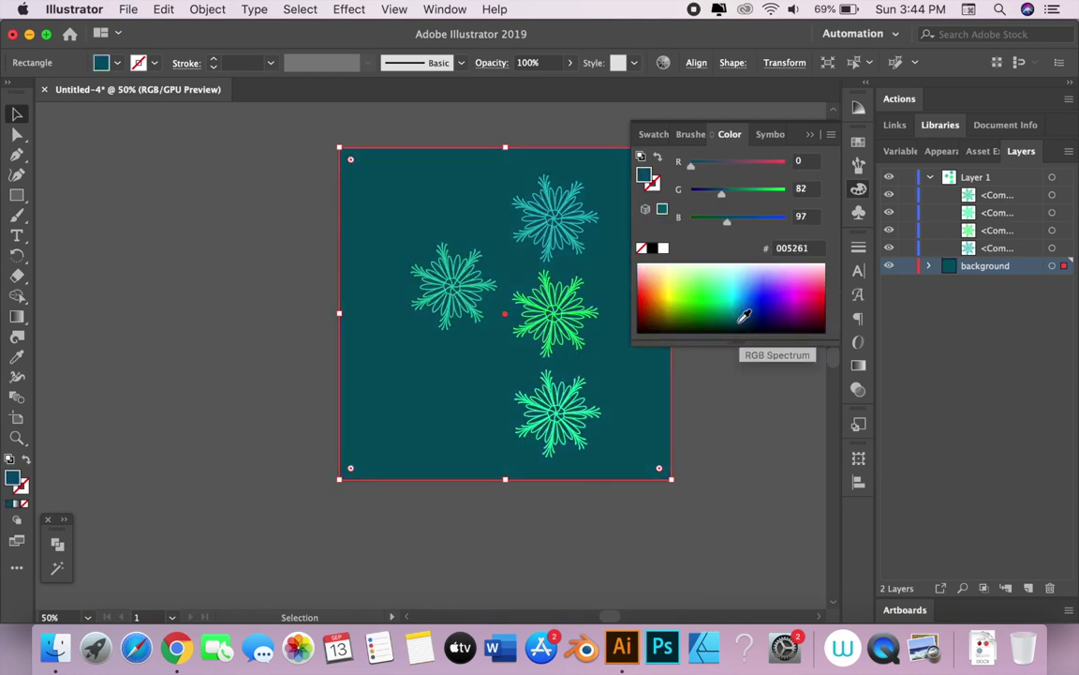
{"action": "left_click", "coordinate": [759, 422]}
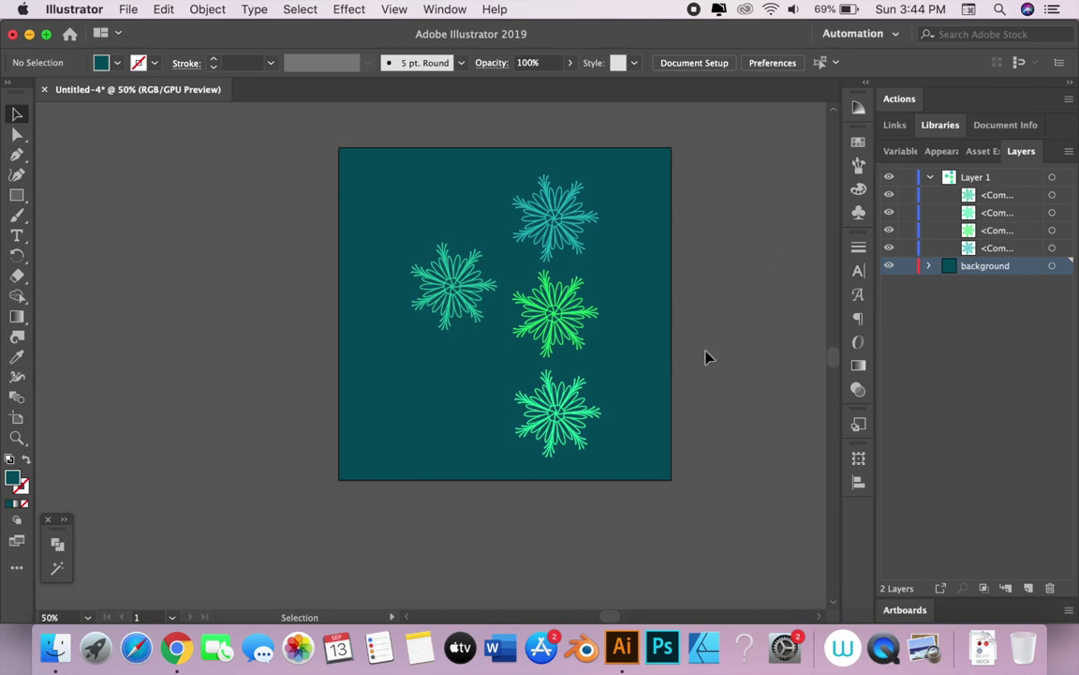
Move all four snowflakes to the left of the artboard.
{"action": "left_click", "coordinate": [476, 298]}
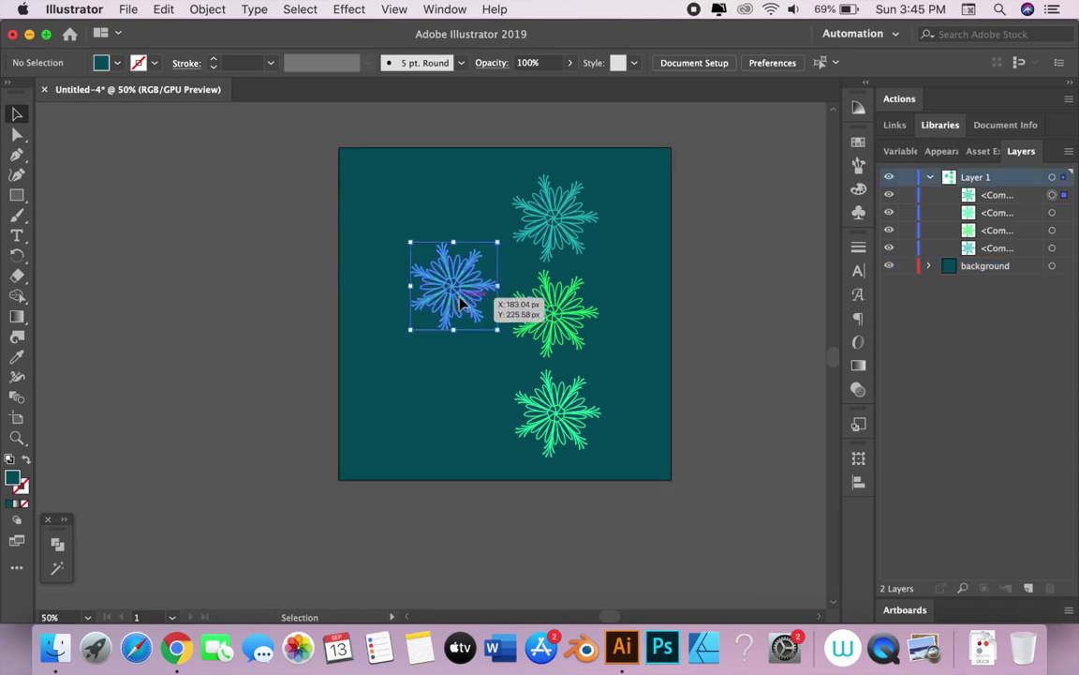
{"action": "left_click", "coordinate": [576, 319], "text": "shift"}
{"action": "left_click", "coordinate": [569, 432], "text": "shift"}
{"action": "left_click", "coordinate": [549, 225], "text": "shift"}
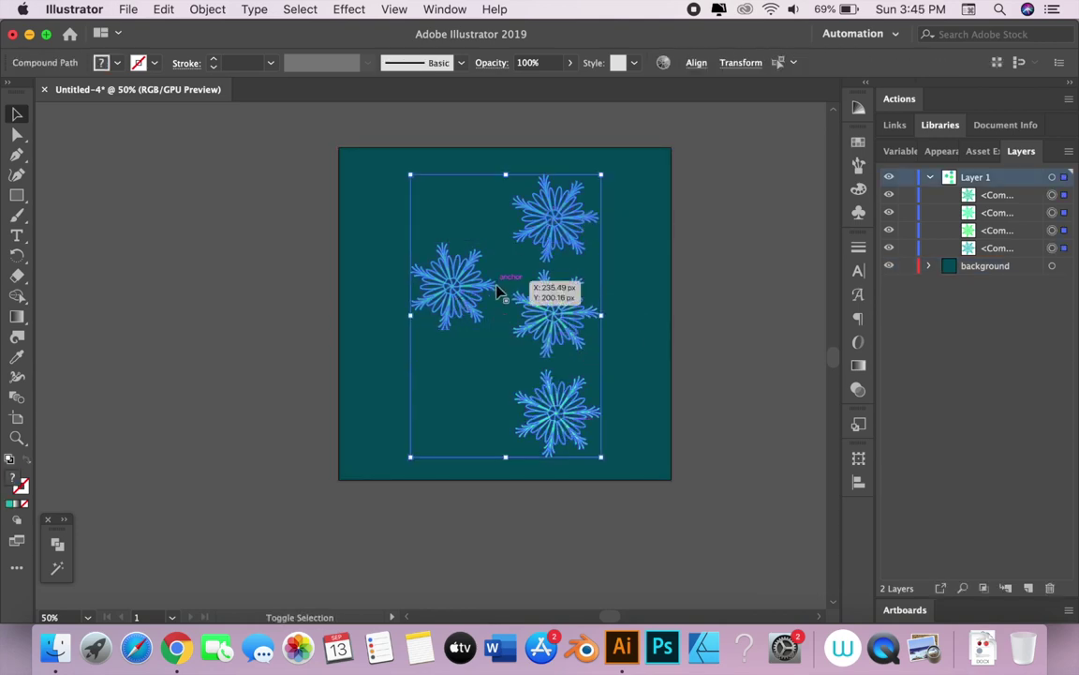
{"action": "mouse_move", "coordinate": [545, 241]}
{"action": "left_mouse_down"}
{"action": "mouse_move", "coordinate": [328, 264]}
{"action": "mouse_move", "coordinate": [222, 258]}
{"action": "mouse_move", "coordinate": [332, 229]}
{"action": "left_mouse_up"}
{"action": "left_click", "coordinate": [122, 251]}
{"action": "left_click_drag", "start_coordinate": [300, 348], "coordinate": [243, 366]}
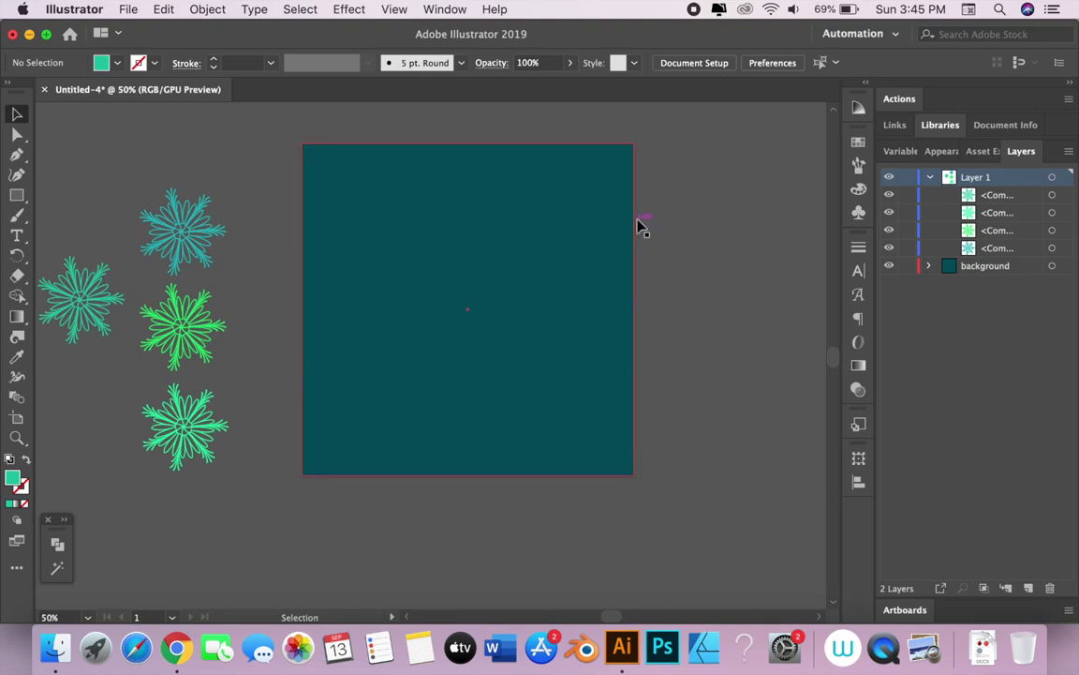
{"action": "left_click_drag", "start_coordinate": [270, 311], "coordinate": [265, 312]}
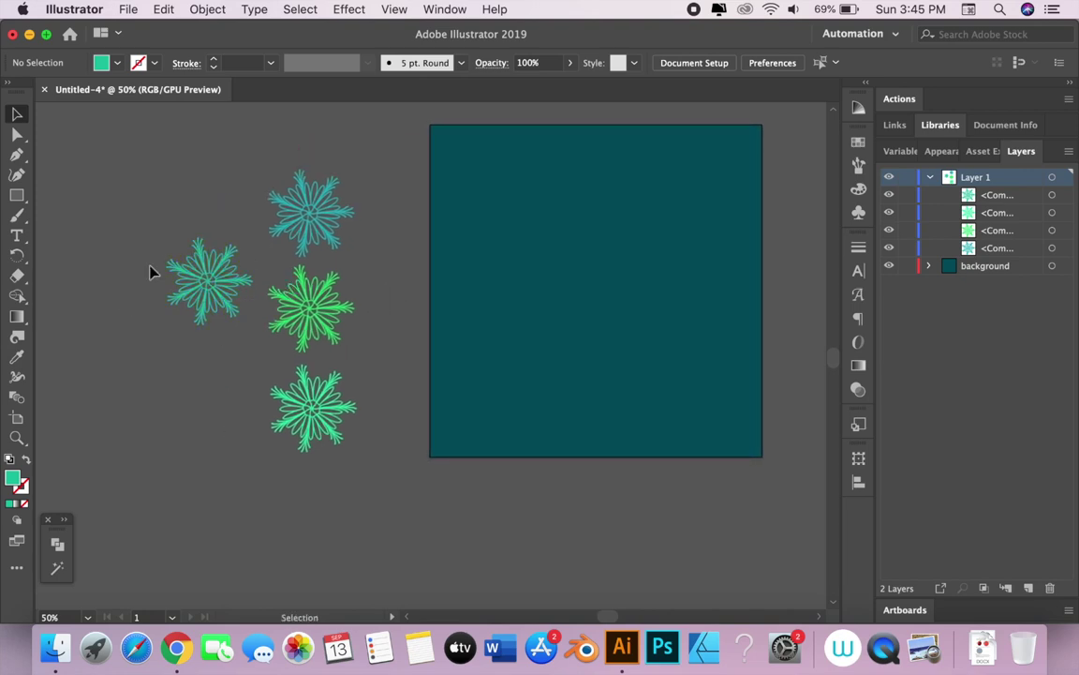
{"action": "scroll", "coordinate": [150, 271], "scroll_direction": "up", "scroll_amount": 3}
Place two snowflakes on the artboard's left edge and set the spare one further left.
{"action": "left_click_drag", "start_coordinate": [311, 275], "coordinate": [423, 463]}
{"action": "left_click", "coordinate": [395, 539]}
{"action": "left_click", "coordinate": [412, 473]}
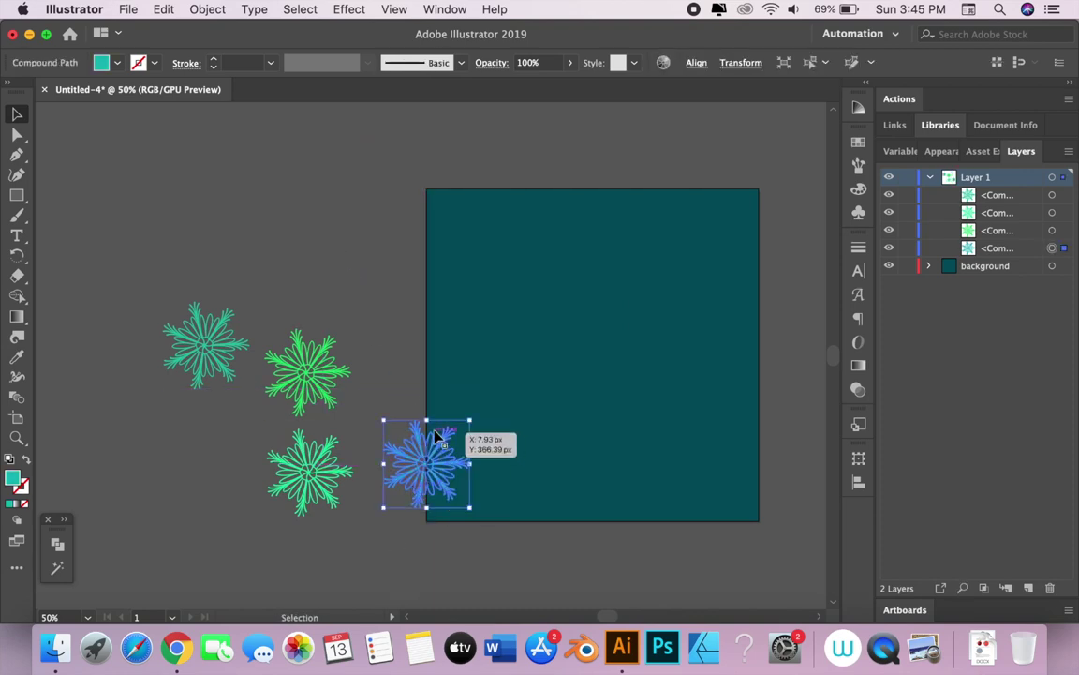
{"action": "left_click", "coordinate": [339, 376]}
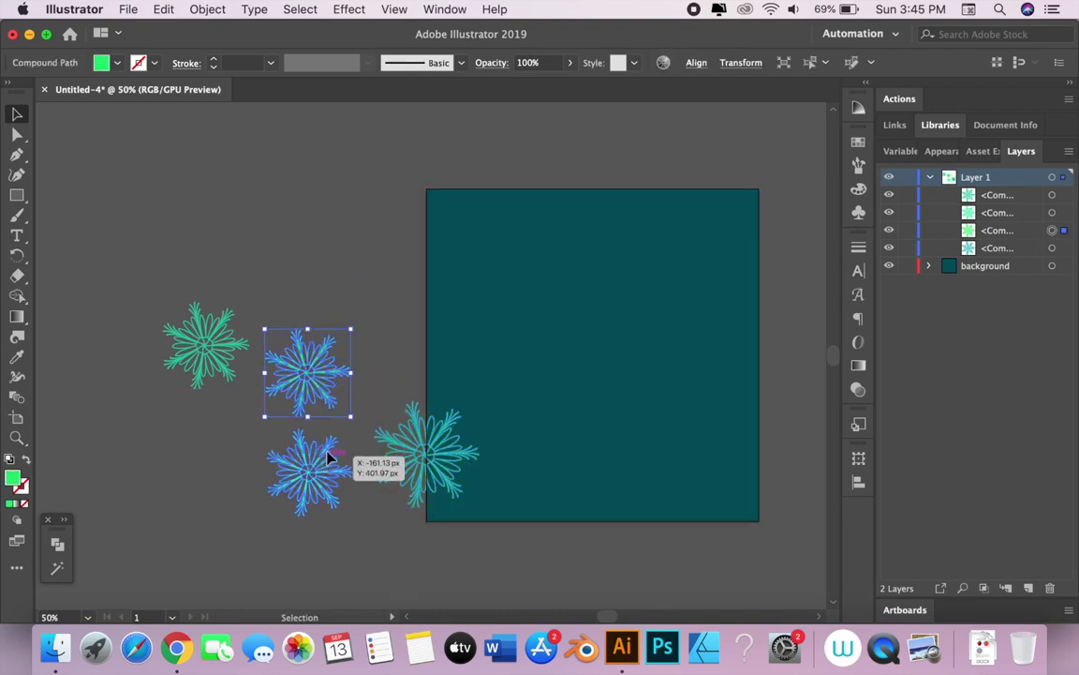
{"action": "mouse_move", "coordinate": [330, 456]}
{"action": "left_mouse_down"}
{"action": "mouse_move", "coordinate": [475, 363]}
{"action": "mouse_move", "coordinate": [193, 357]}
{"action": "mouse_move", "coordinate": [409, 273]}
{"action": "mouse_move", "coordinate": [421, 255]}
{"action": "left_mouse_up"}
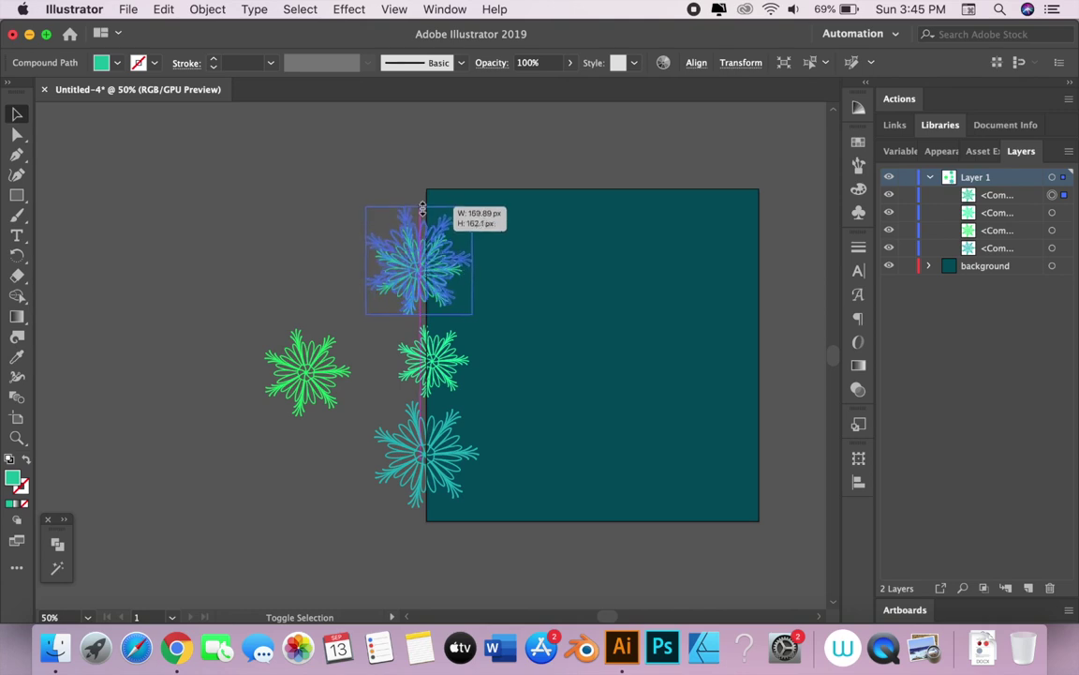
{"action": "left_click", "coordinate": [375, 163]}
{"action": "scroll", "coordinate": [375, 159], "scroll_direction": "down", "scroll_amount": 5}
{"action": "left_click_drag", "start_coordinate": [341, 261], "coordinate": [230, 305]}
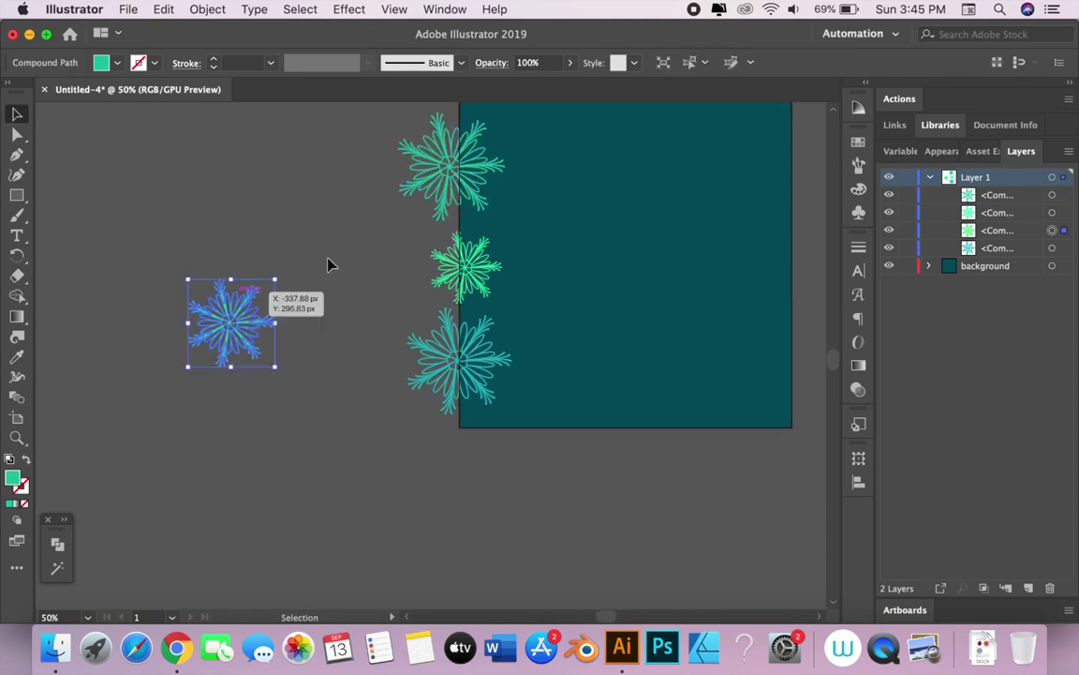
Centre the middle and top snowflakes on the left edge, then select all three edge snowflakes.
{"action": "left_click", "coordinate": [342, 342]}
{"action": "scroll", "coordinate": [342, 342], "scroll_direction": "up", "scroll_amount": 3}
{"action": "left_click_drag", "start_coordinate": [448, 356], "coordinate": [457, 359]}
{"action": "left_click_drag", "start_coordinate": [426, 263], "coordinate": [430, 256]}
{"action": "left_click", "coordinate": [365, 220]}
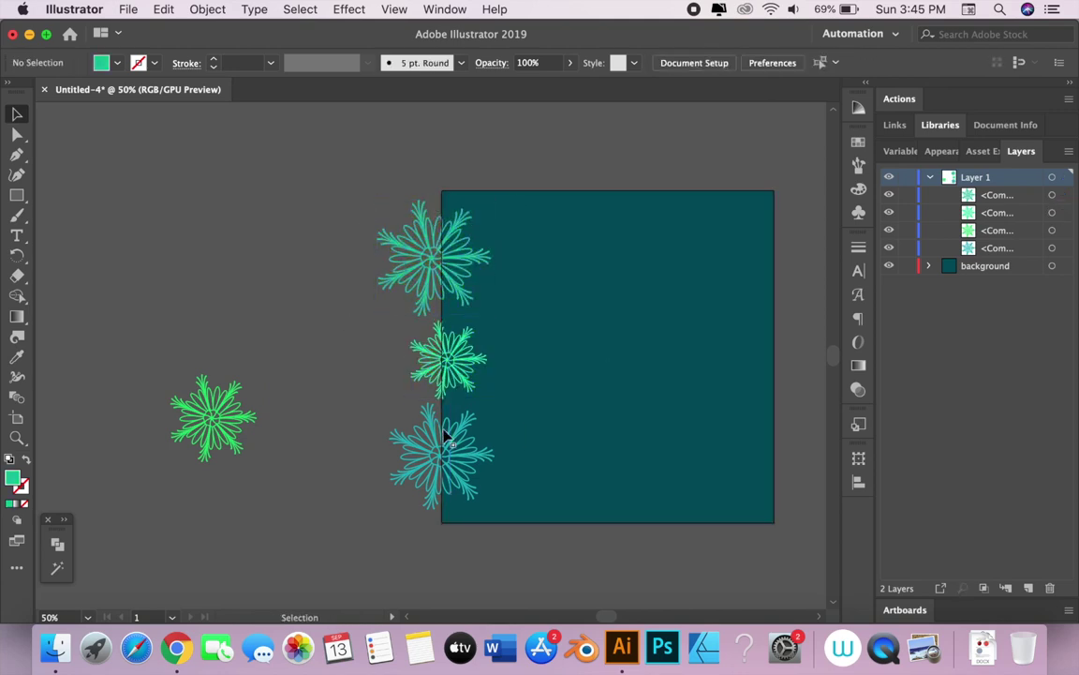
{"action": "left_click", "coordinate": [434, 454]}
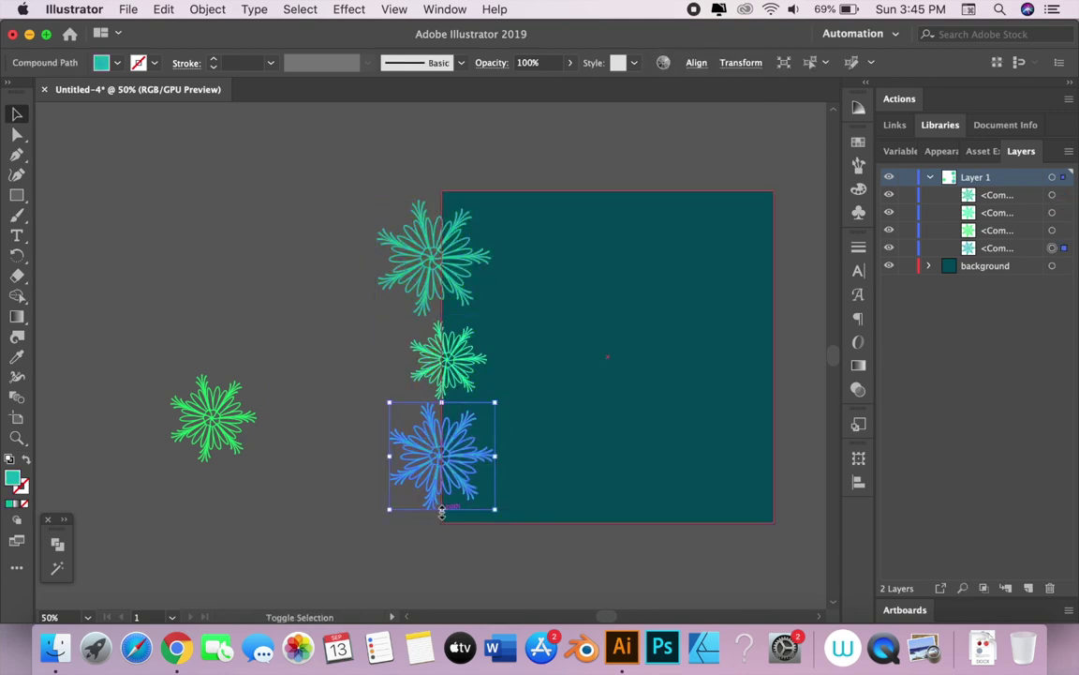
{"action": "left_click", "coordinate": [422, 556]}
{"action": "scroll", "coordinate": [427, 552], "scroll_direction": "right", "scroll_amount": 3}
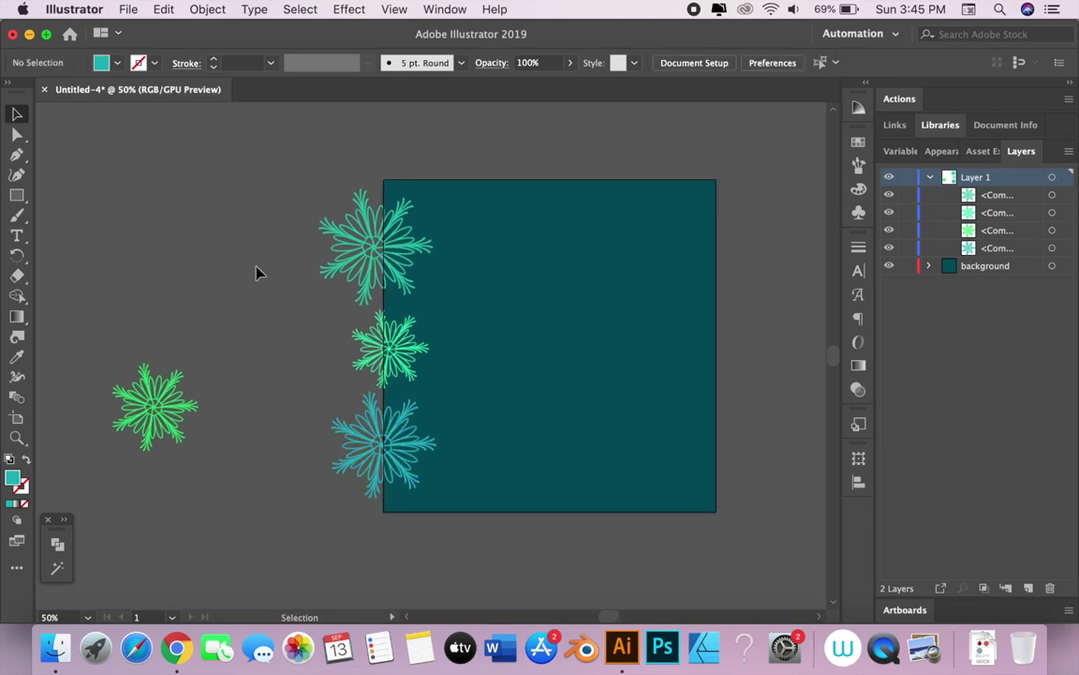
{"action": "scroll", "coordinate": [304, 269], "scroll_direction": "right", "scroll_amount": 3}
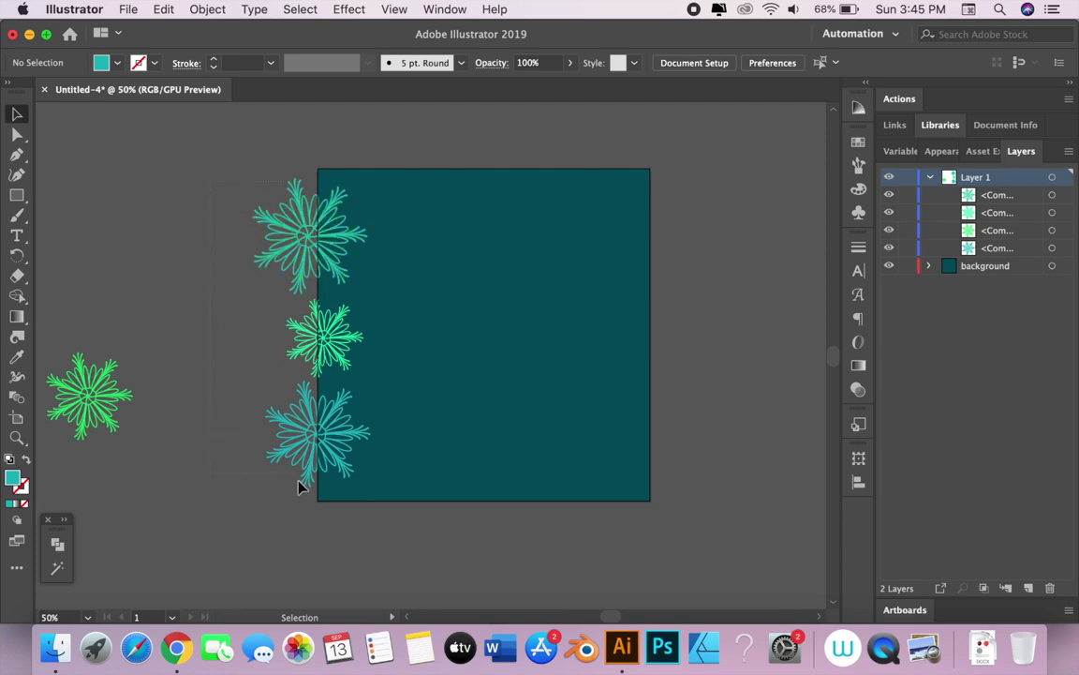
{"action": "left_click_drag", "start_coordinate": [299, 486], "coordinate": [293, 505]}
Copy the three left-edge snowflakes 500 px right, 0 px vertical, with Object > Transform > Move.
{"action": "left_click", "coordinate": [205, 8]}
{"action": "mouse_move", "coordinate": [227, 30]}
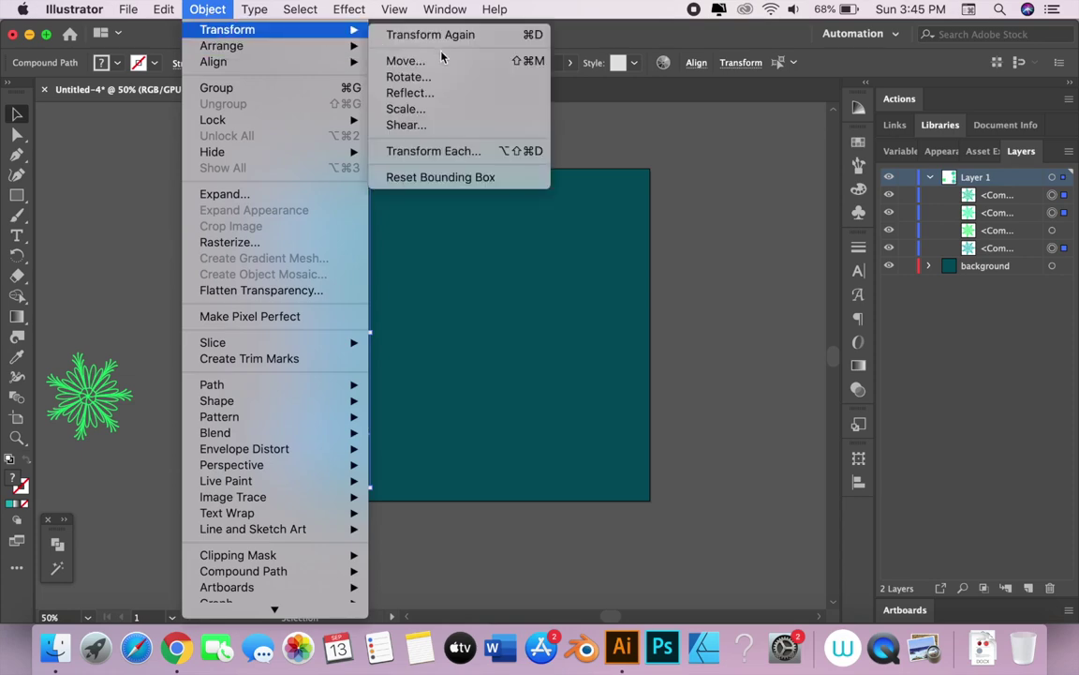
{"action": "left_click", "coordinate": [445, 61]}
{"action": "type", "text": "500"}
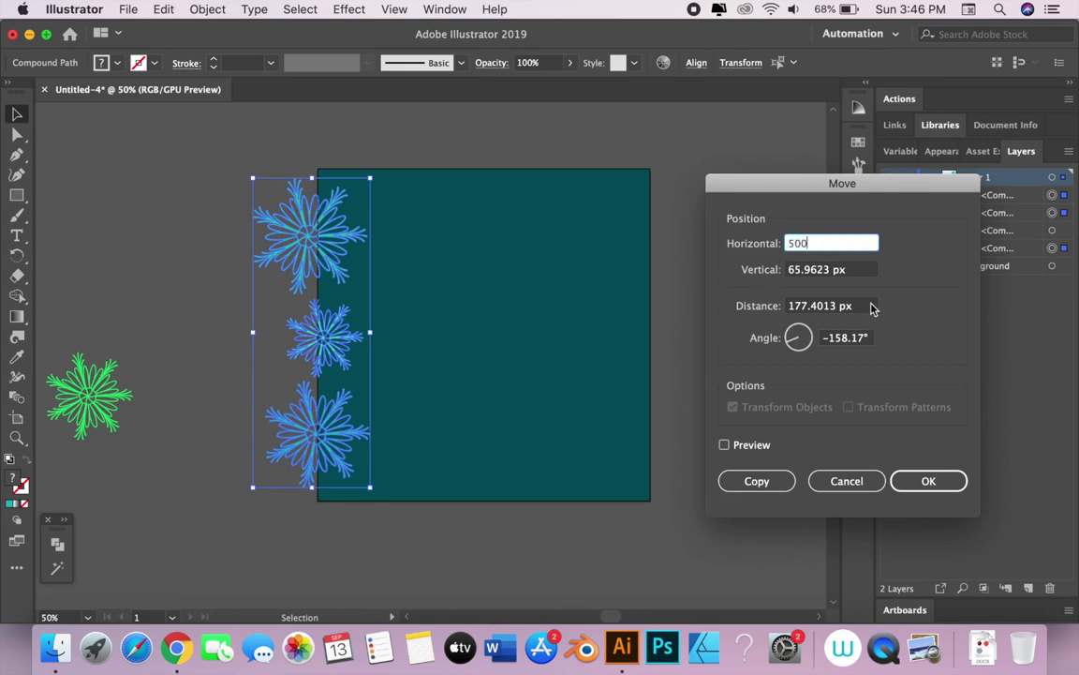
{"action": "key", "text": "Tab"}
{"action": "type", "text": "0"}
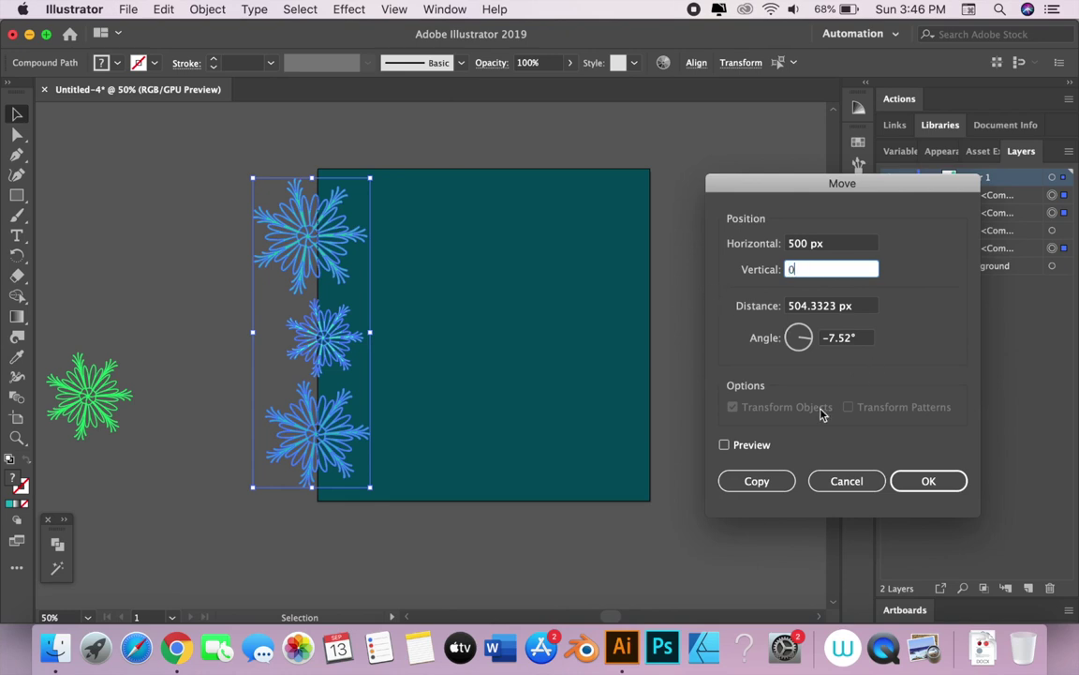
{"action": "left_click", "coordinate": [725, 444]}
{"action": "left_click", "coordinate": [724, 444]}
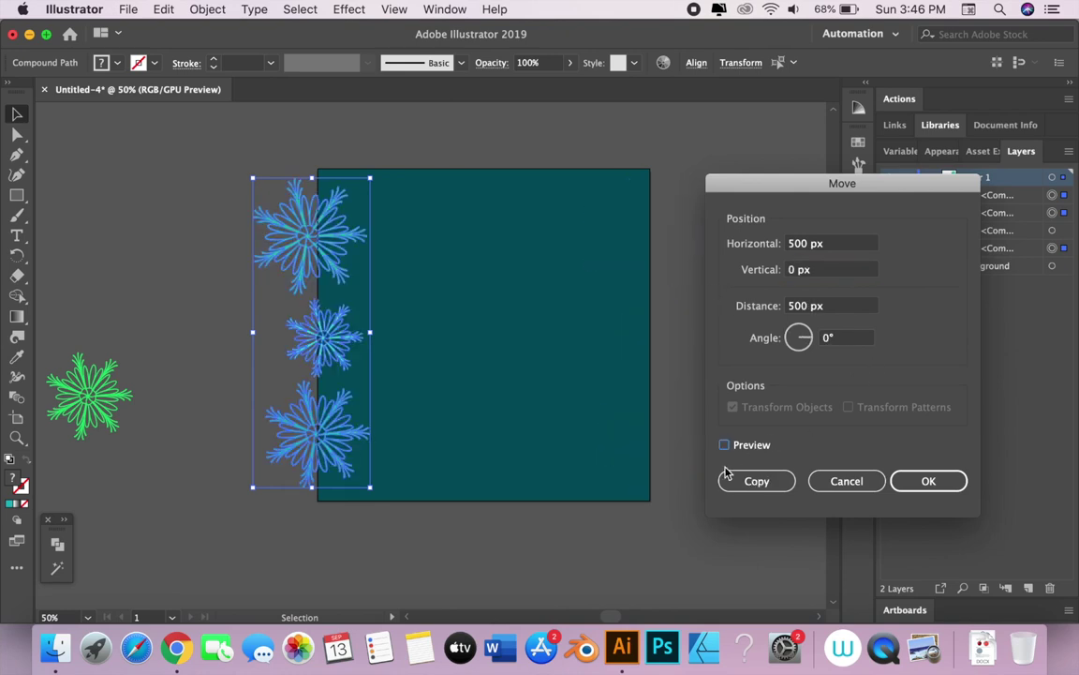
{"action": "left_click", "coordinate": [761, 447]}
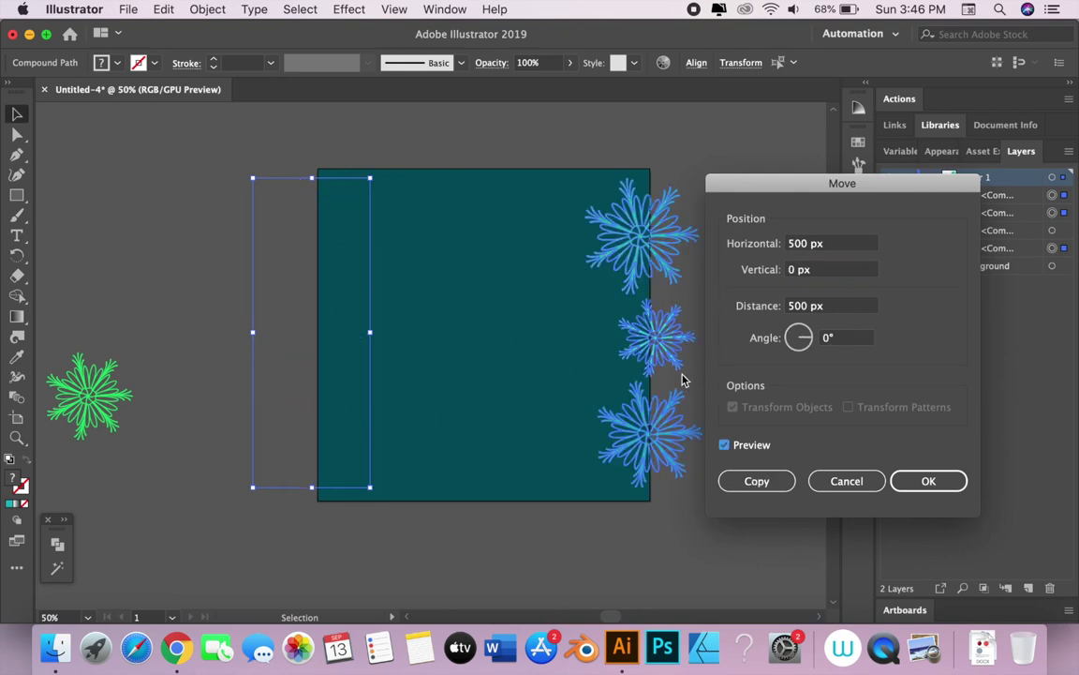
{"action": "left_click", "coordinate": [739, 448]}
{"action": "left_click", "coordinate": [755, 483]}
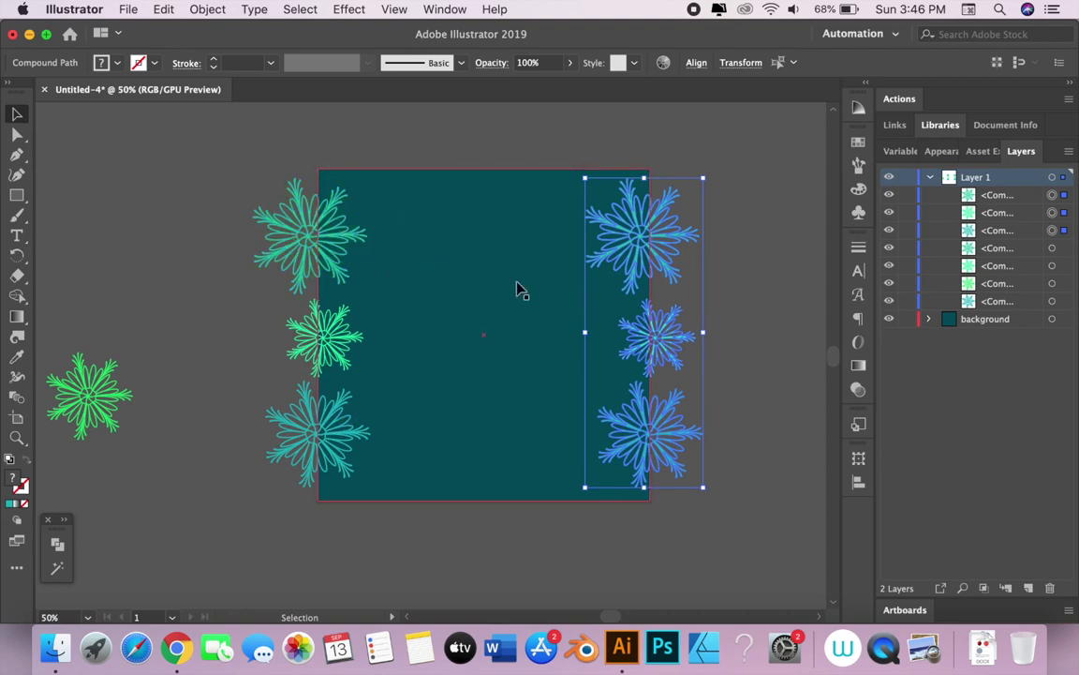
{"action": "left_click", "coordinate": [719, 466]}
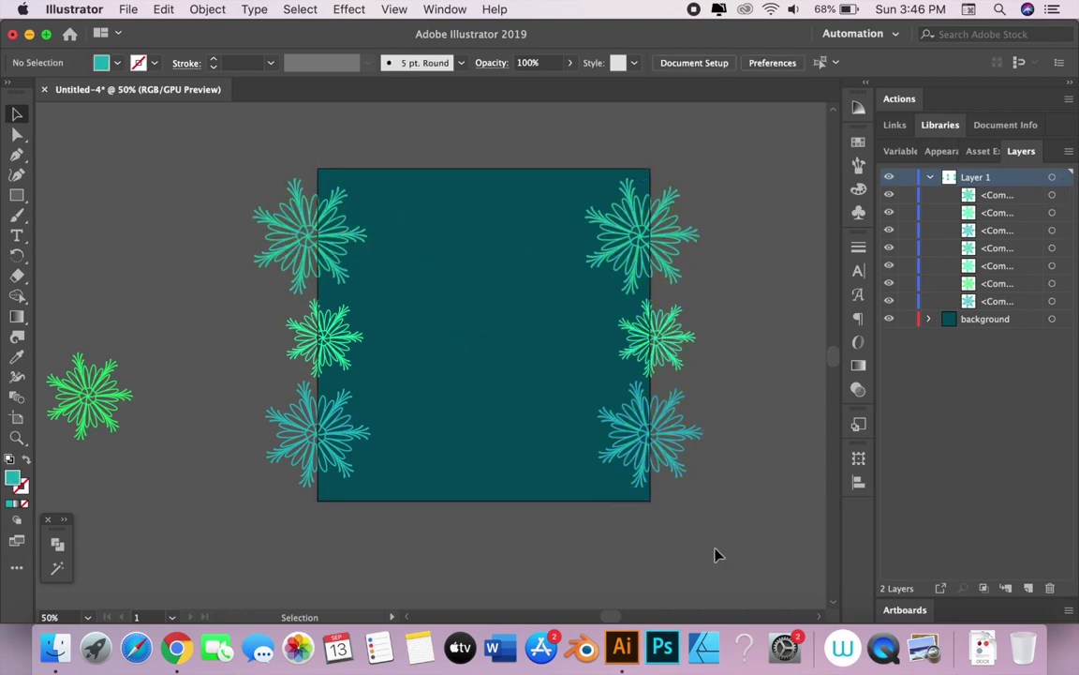
{"action": "scroll", "coordinate": [687, 484], "scroll_direction": "down", "scroll_amount": 2}
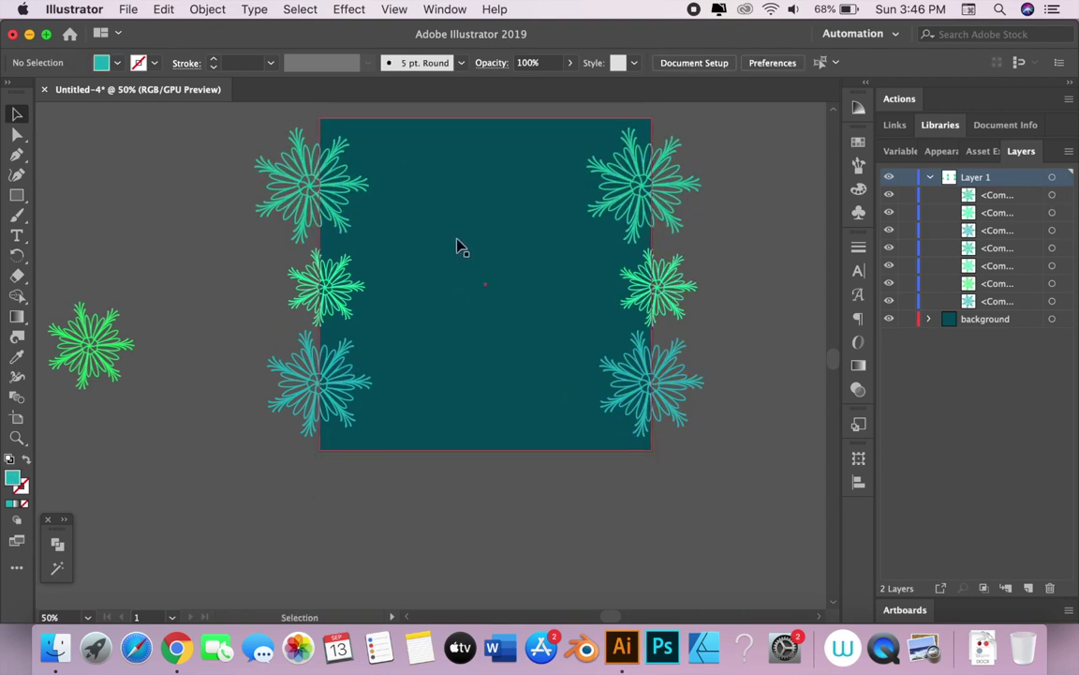
Move the small green snowflake so it straddles the tile's bottom edge.
{"action": "left_click", "coordinate": [204, 9]}
{"action": "left_click", "coordinate": [709, 300]}
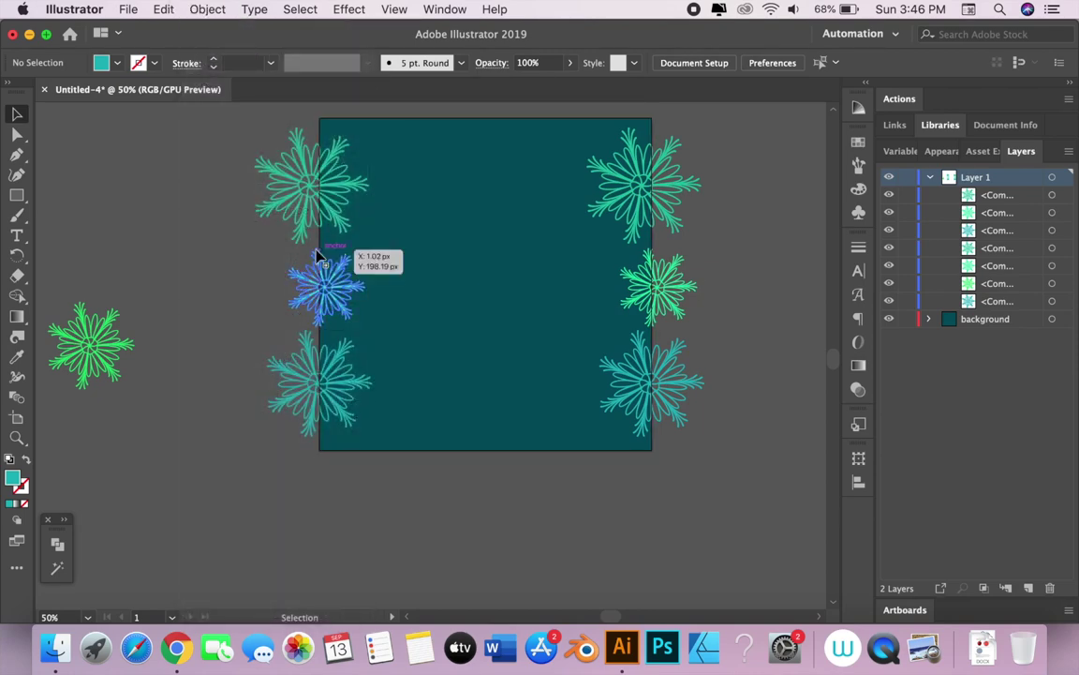
{"action": "left_click_drag", "start_coordinate": [139, 273], "coordinate": [162, 327]}
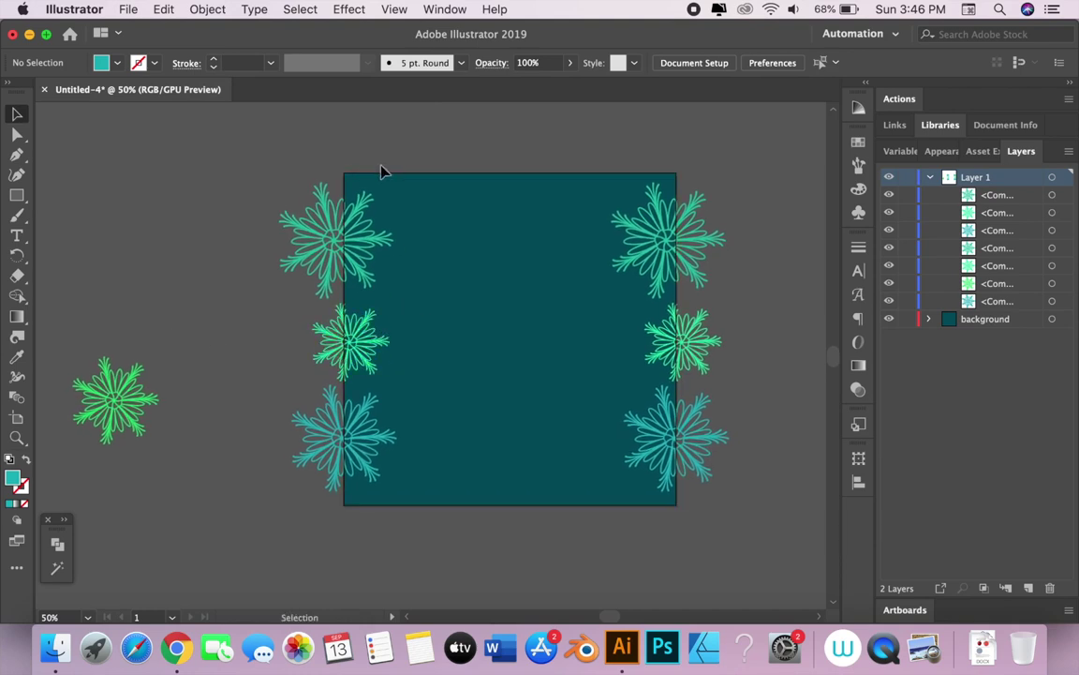
{"action": "left_click", "coordinate": [315, 268]}
{"action": "left_click", "coordinate": [207, 406]}
{"action": "mouse_move", "coordinate": [109, 427]}
{"action": "left_mouse_down"}
{"action": "mouse_move", "coordinate": [426, 534]}
{"action": "mouse_move", "coordinate": [425, 489]}
{"action": "mouse_move", "coordinate": [386, 452]}
{"action": "mouse_move", "coordinate": [353, 472]}
{"action": "left_mouse_up"}
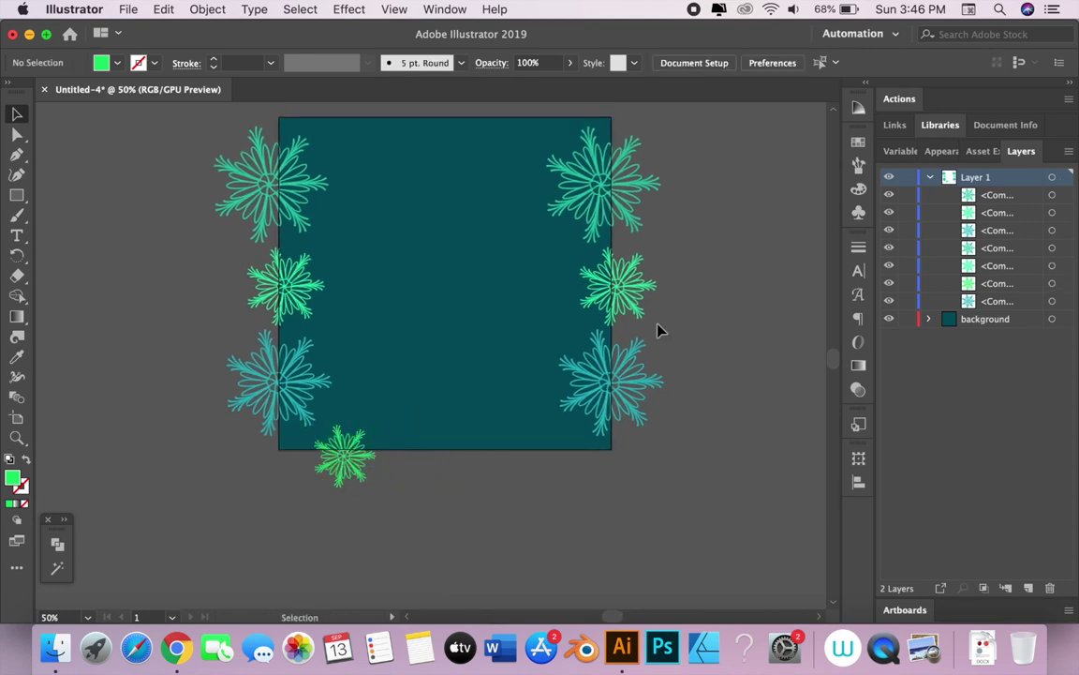
{"action": "mouse_move", "coordinate": [607, 307]}
{"action": "left_mouse_down"}
{"action": "mouse_move", "coordinate": [444, 418]}
{"action": "mouse_move", "coordinate": [425, 393]}
{"action": "left_mouse_up"}
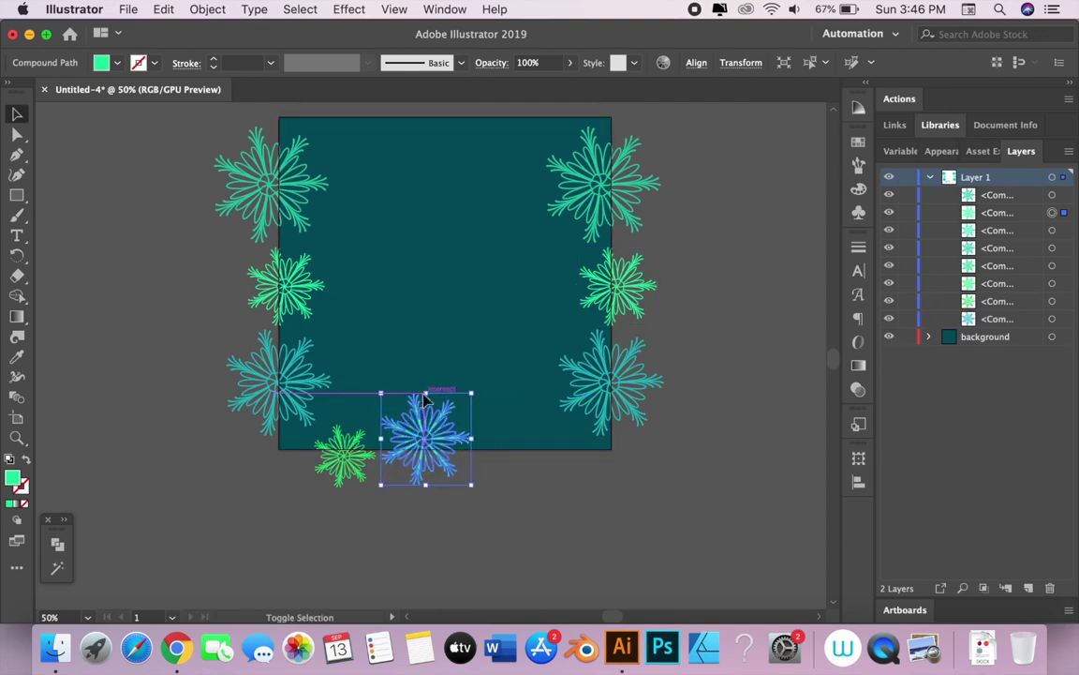
Add a snowflake copy on the bottom edge, nudge it into place, and select the bottom row.
{"action": "left_click", "coordinate": [296, 296]}
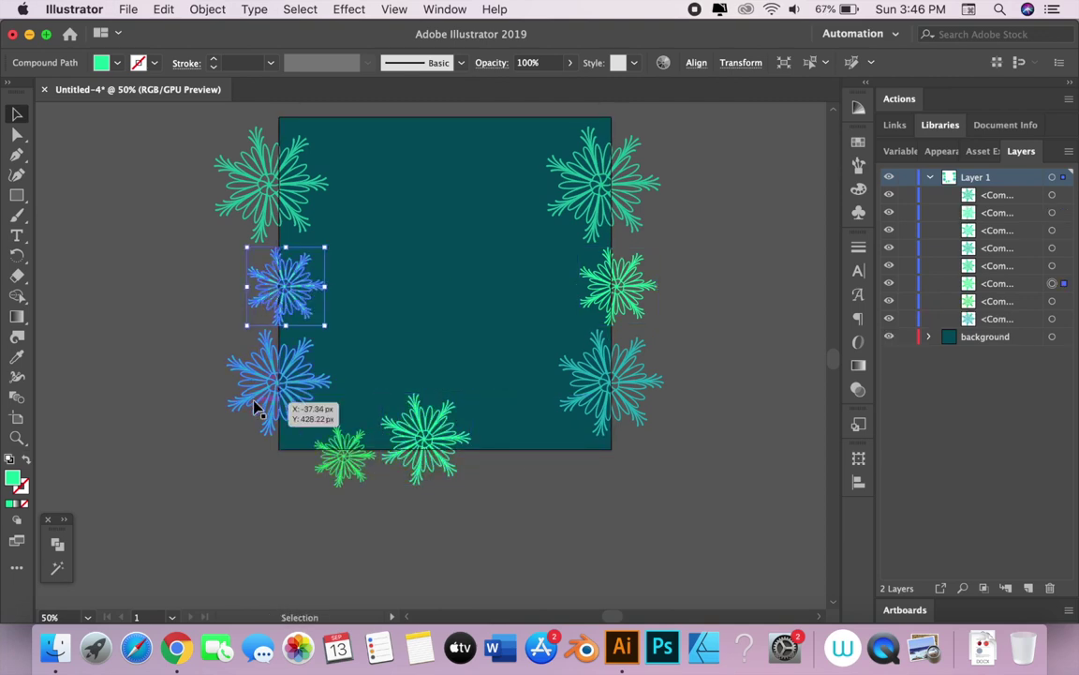
{"action": "mouse_move", "coordinate": [290, 379]}
{"action": "left_mouse_down"}
{"action": "mouse_move", "coordinate": [527, 451]}
{"action": "mouse_move", "coordinate": [547, 469]}
{"action": "mouse_move", "coordinate": [540, 463]}
{"action": "left_mouse_up"}
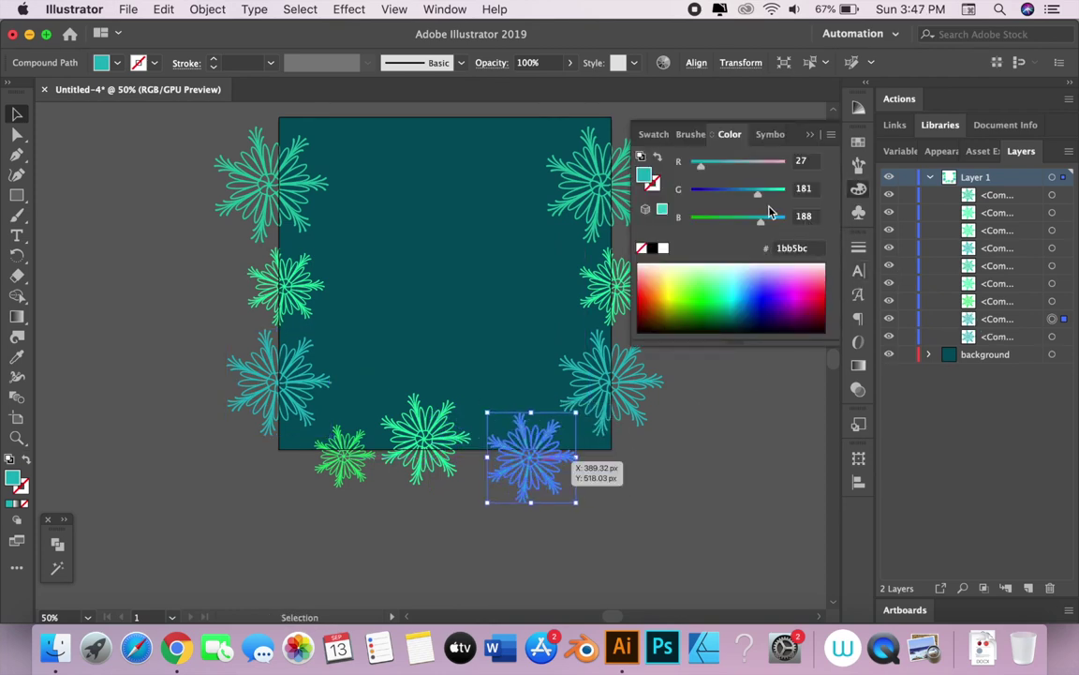
{"action": "mouse_move", "coordinate": [540, 497]}
{"action": "left_mouse_down"}
{"action": "mouse_move", "coordinate": [537, 461]}
{"action": "mouse_move", "coordinate": [573, 486]}
{"action": "left_mouse_up"}
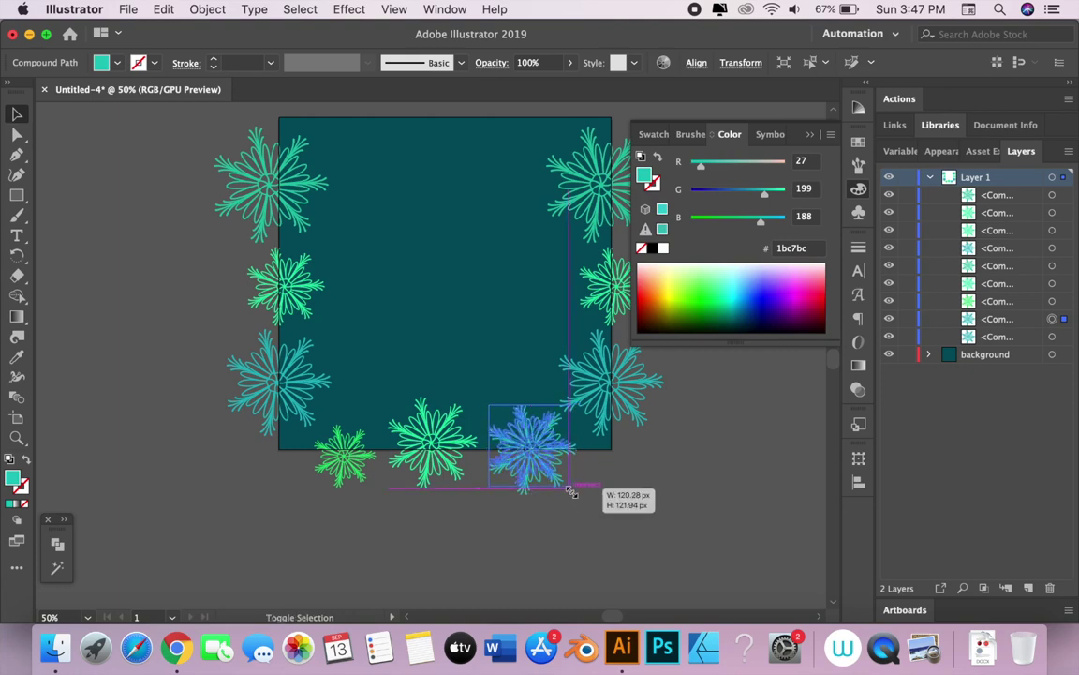
{"action": "left_click", "coordinate": [641, 520]}
{"action": "left_click_drag", "start_coordinate": [312, 471], "coordinate": [314, 469]}
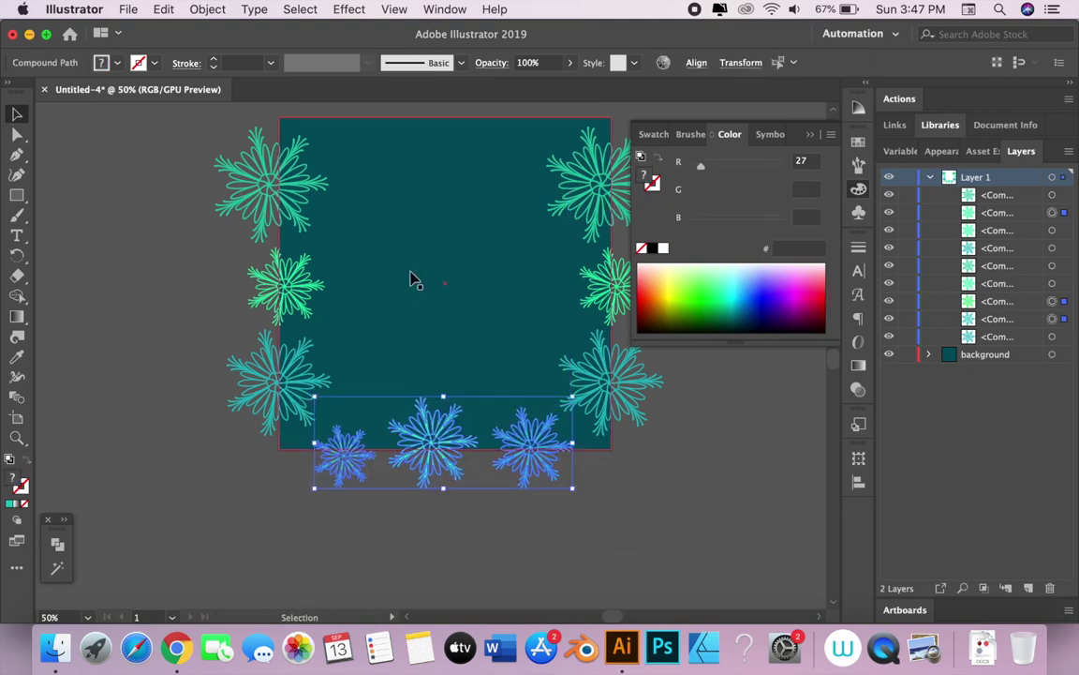
{"action": "scroll", "coordinate": [373, 296], "scroll_direction": "up", "scroll_amount": 2}
{"action": "scroll", "coordinate": [373, 296], "scroll_direction": "right", "scroll_amount": 2}
Copy the bottom row 500 px up (Horizontal 0, Vertical -500) and drag a copy inside the tile.
{"action": "left_click", "coordinate": [208, 10]}
{"action": "mouse_move", "coordinate": [228, 30]}
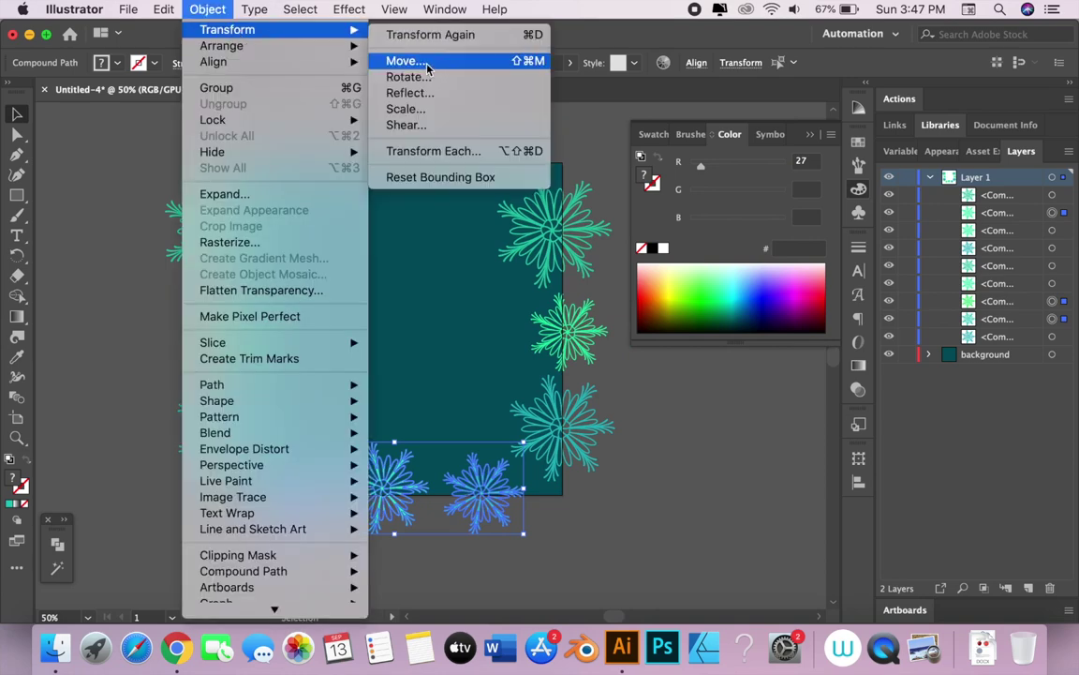
{"action": "left_click", "coordinate": [406, 61]}
{"action": "type", "text": "0"}
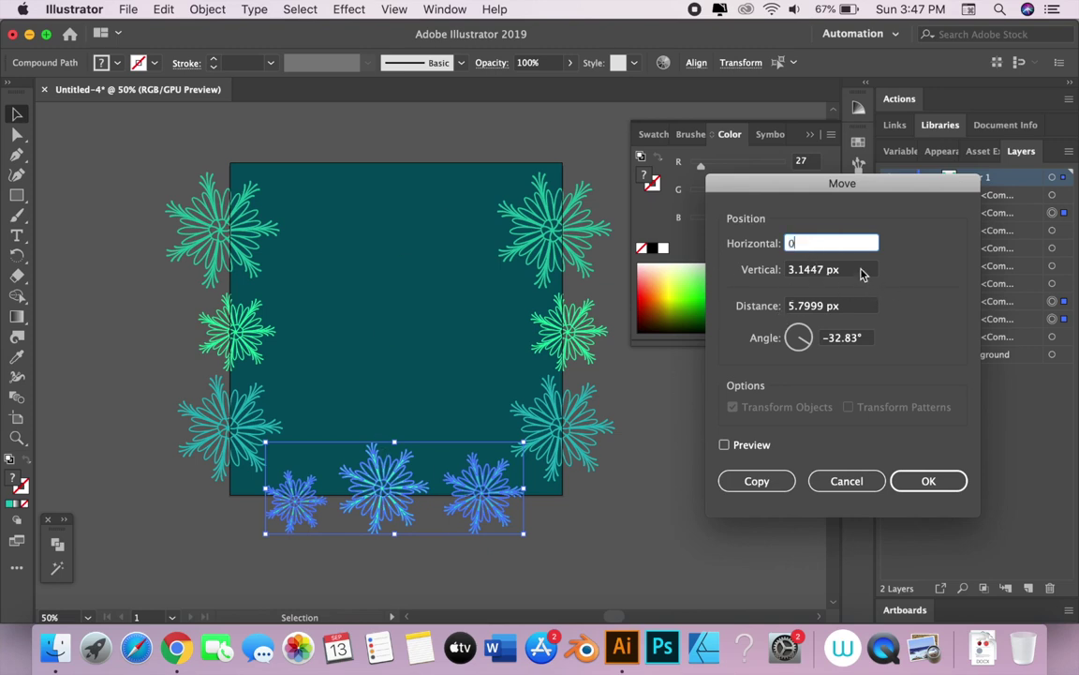
{"action": "key", "text": "Tab"}
{"action": "type", "text": "-"}
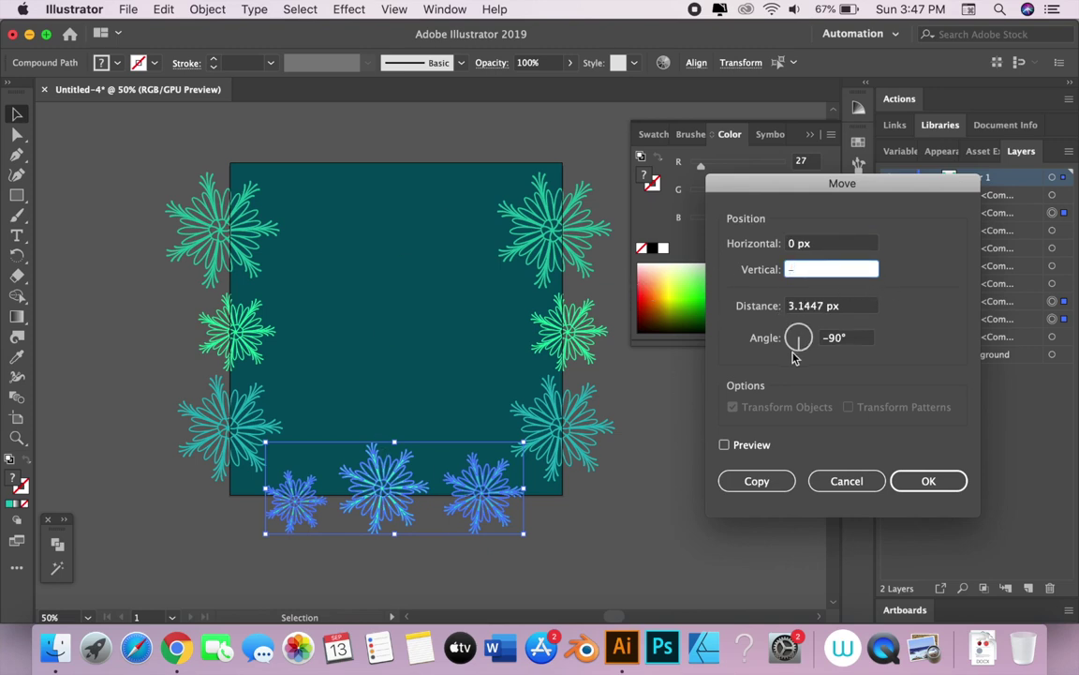
{"action": "type", "text": "500"}
{"action": "left_click", "coordinate": [725, 445]}
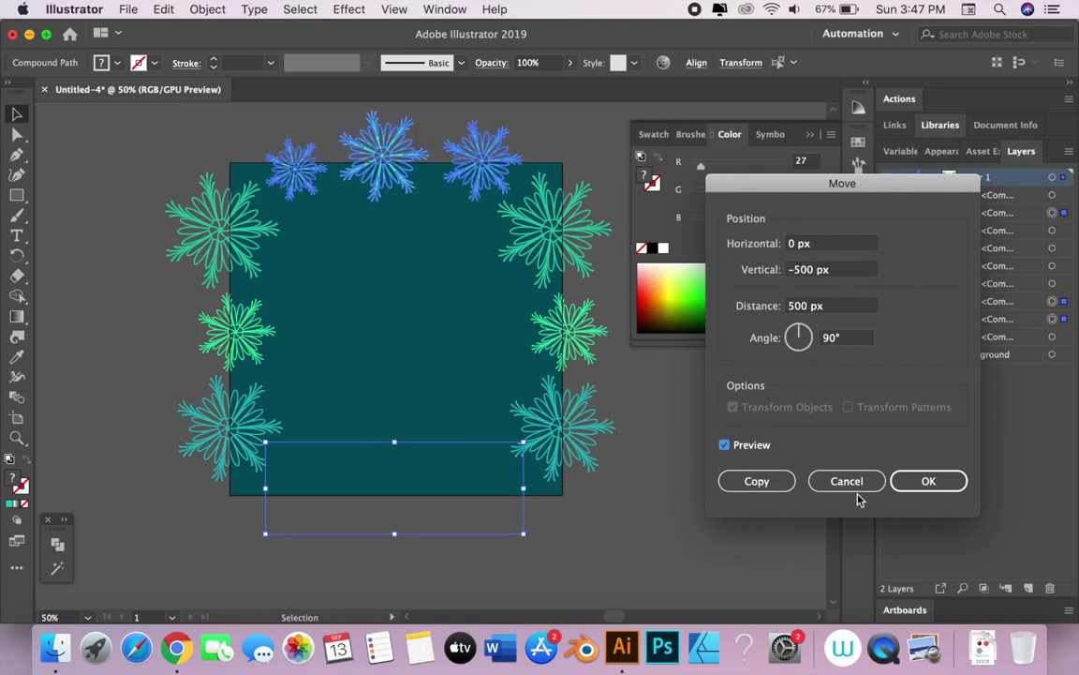
{"action": "left_click", "coordinate": [761, 481]}
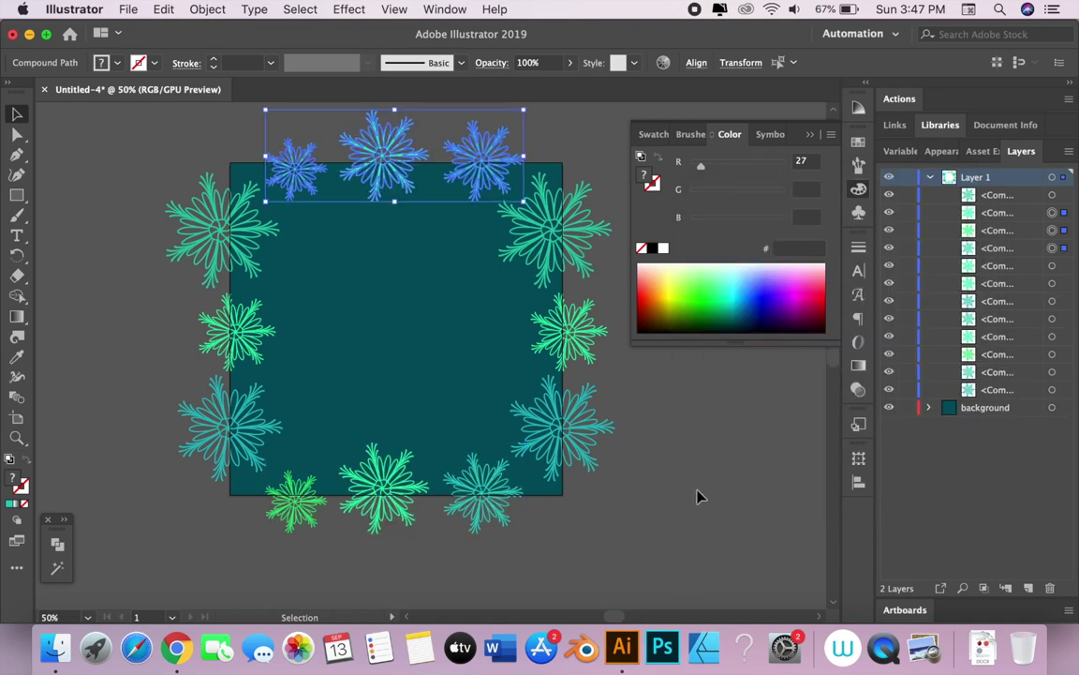
{"action": "left_click", "coordinate": [697, 496]}
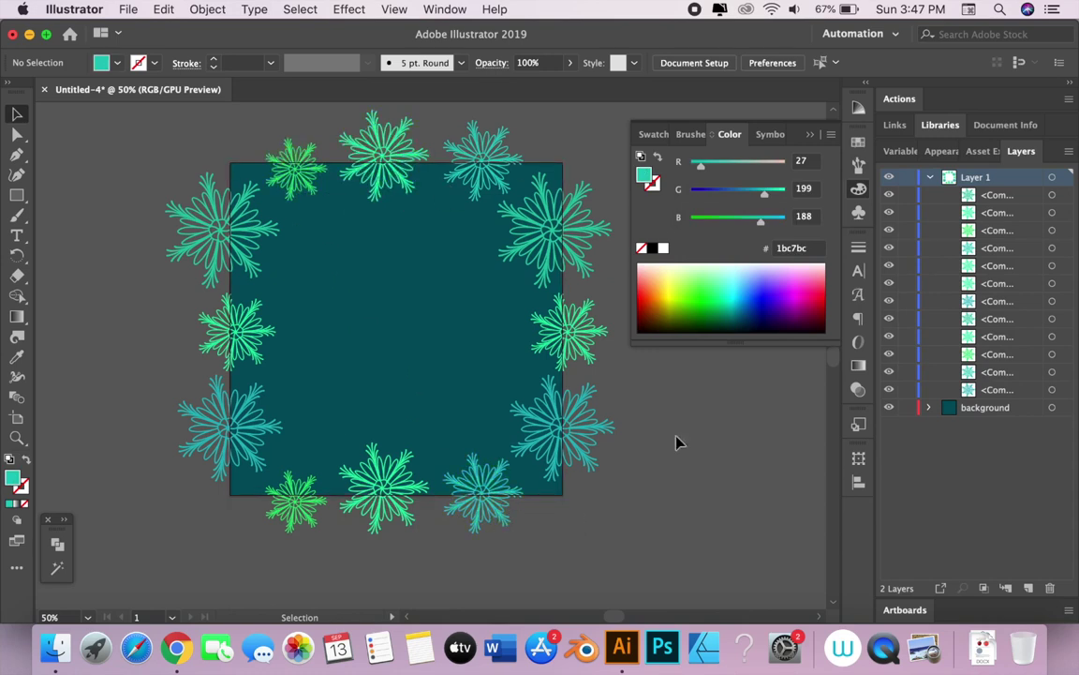
{"action": "mouse_move", "coordinate": [375, 506]}
{"action": "left_mouse_down"}
{"action": "mouse_move", "coordinate": [284, 523]}
{"action": "mouse_move", "coordinate": [238, 468]}
{"action": "mouse_move", "coordinate": [338, 408]}
{"action": "mouse_move", "coordinate": [337, 394]}
{"action": "mouse_move", "coordinate": [338, 412]}
{"action": "mouse_move", "coordinate": [326, 405]}
{"action": "left_mouse_up"}
Alt-drag several more snowflake copies into the tile's interior, including the upper-left area.
{"action": "mouse_move", "coordinate": [324, 489]}
{"action": "left_mouse_down"}
{"action": "mouse_move", "coordinate": [404, 417]}
{"action": "mouse_move", "coordinate": [506, 401]}
{"action": "left_mouse_up"}
{"action": "left_click", "coordinate": [682, 498]}
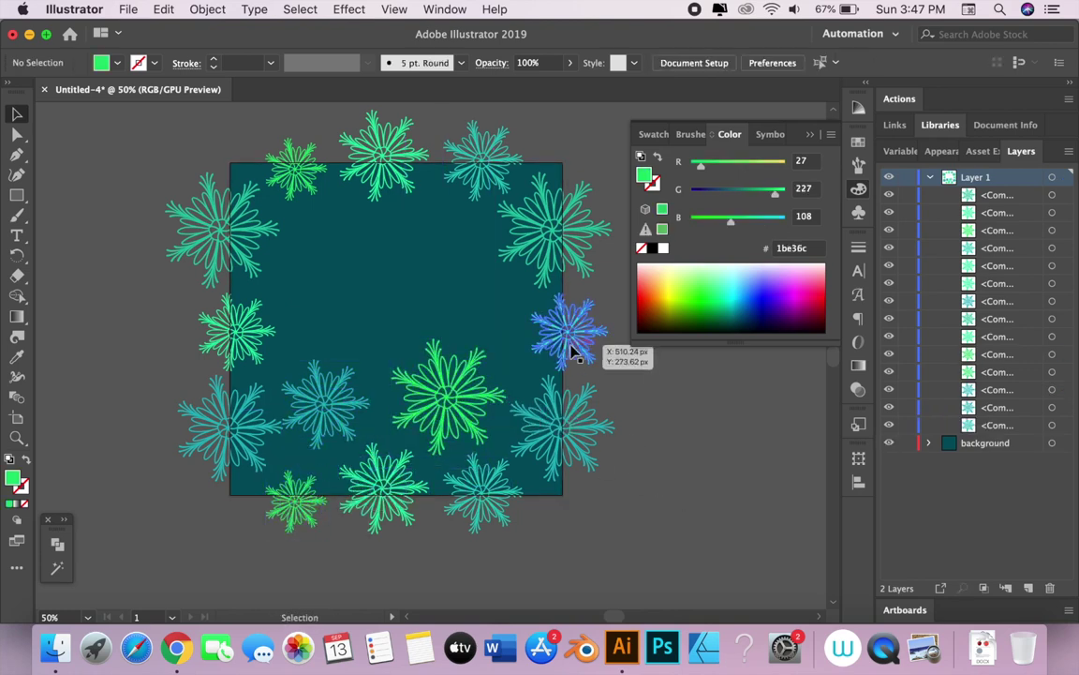
{"action": "left_click_drag", "start_coordinate": [573, 351], "coordinate": [487, 323]}
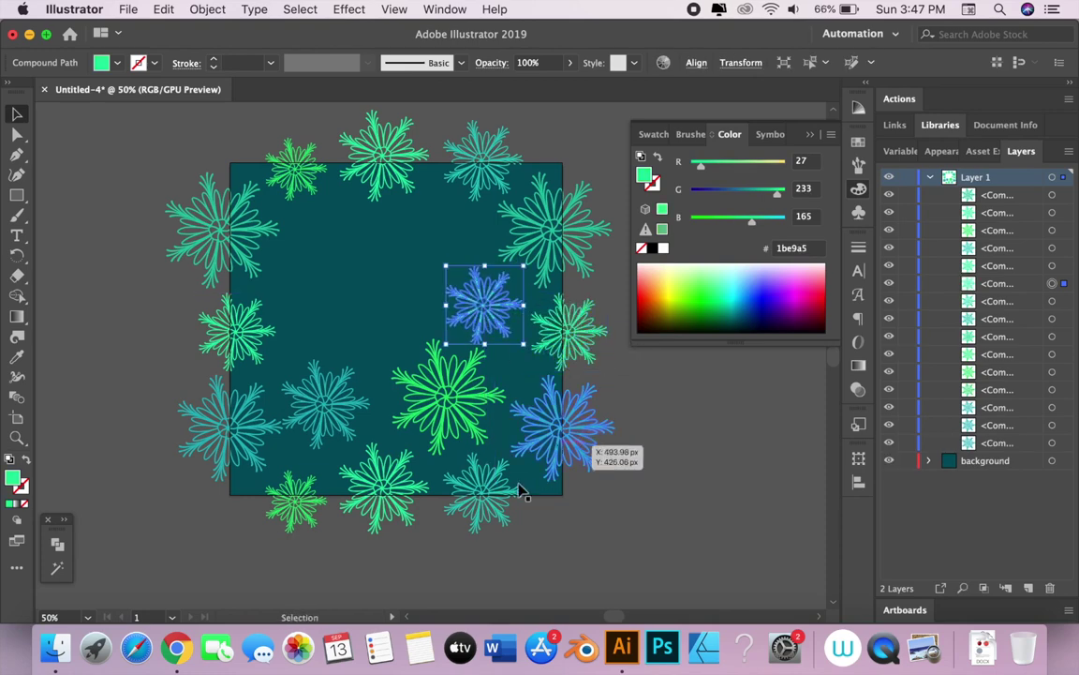
{"action": "left_click_drag", "start_coordinate": [513, 492], "coordinate": [353, 311]}
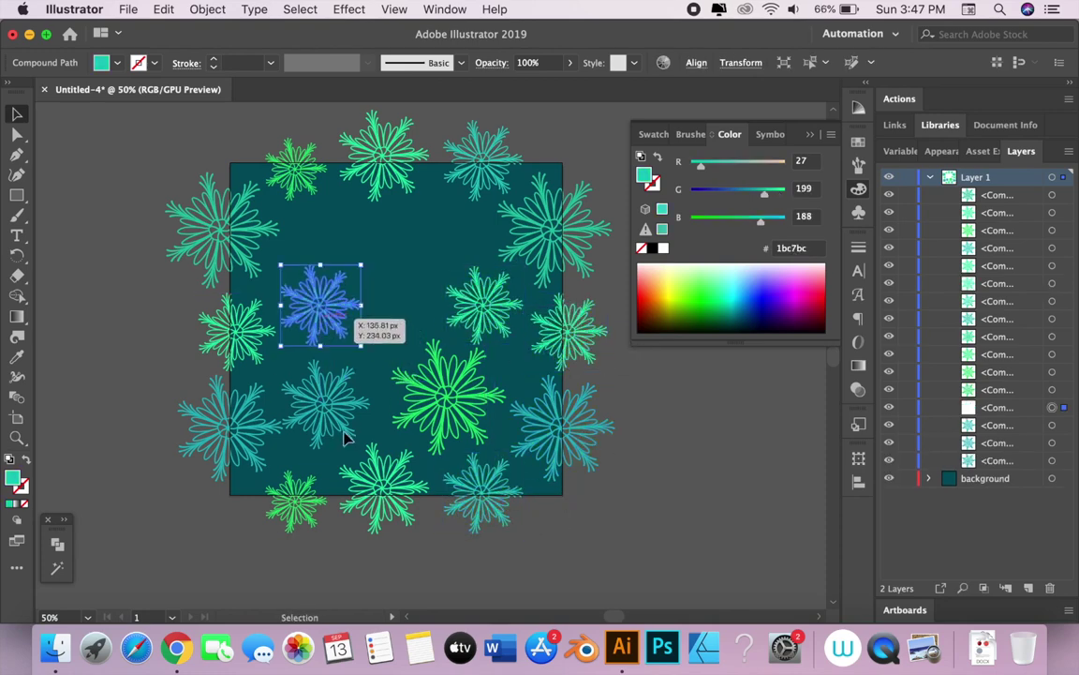
{"action": "mouse_move", "coordinate": [342, 421]}
{"action": "left_mouse_down"}
{"action": "mouse_move", "coordinate": [305, 482]}
{"action": "mouse_move", "coordinate": [401, 305]}
{"action": "left_mouse_up"}
Duplicate the small snowflake, scale it to about 135 px, and place it near the top-left interior.
{"action": "mouse_move", "coordinate": [454, 417]}
{"action": "left_mouse_down"}
{"action": "mouse_move", "coordinate": [445, 422]}
{"action": "mouse_move", "coordinate": [421, 186]}
{"action": "mouse_move", "coordinate": [441, 204]}
{"action": "mouse_move", "coordinate": [440, 246]}
{"action": "left_mouse_up"}
{"action": "left_click_drag", "start_coordinate": [431, 193], "coordinate": [437, 200]}
{"action": "left_click_drag", "start_coordinate": [433, 242], "coordinate": [488, 320]}
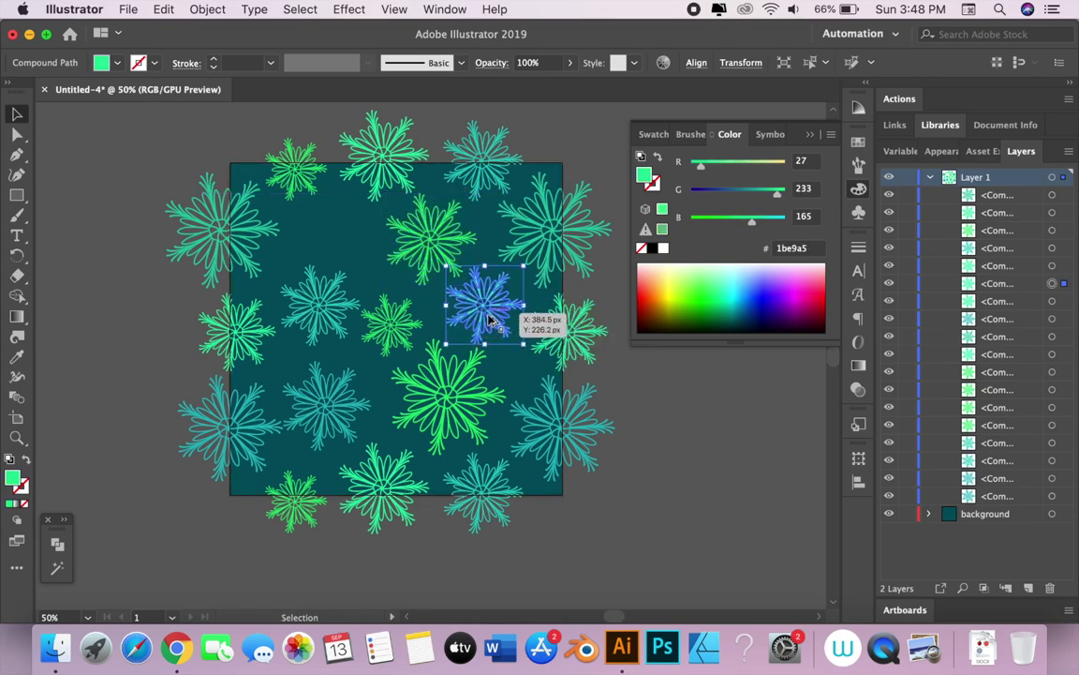
{"action": "mouse_move", "coordinate": [488, 321]}
{"action": "left_mouse_down"}
{"action": "mouse_move", "coordinate": [367, 269]}
{"action": "mouse_move", "coordinate": [358, 281]}
{"action": "mouse_move", "coordinate": [361, 267]}
{"action": "left_mouse_up"}
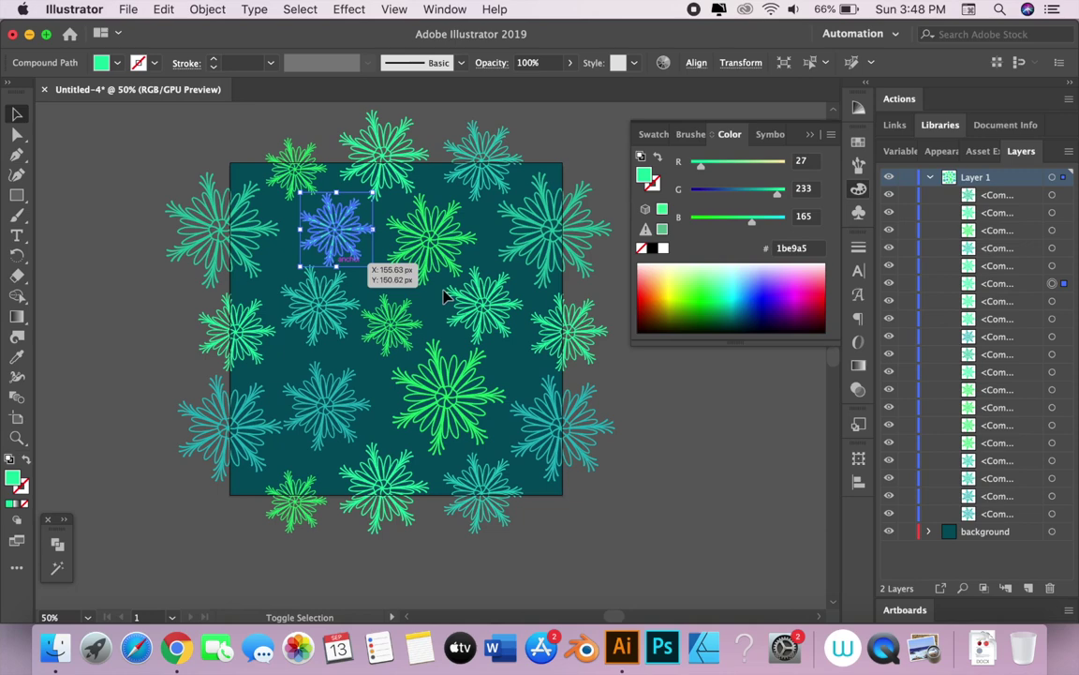
{"action": "left_click", "coordinate": [687, 456]}
Set a pale mint #c2ffe2 fill and draw a small dot on the tile.
{"action": "left_click_drag", "start_coordinate": [731, 267], "coordinate": [666, 269]}
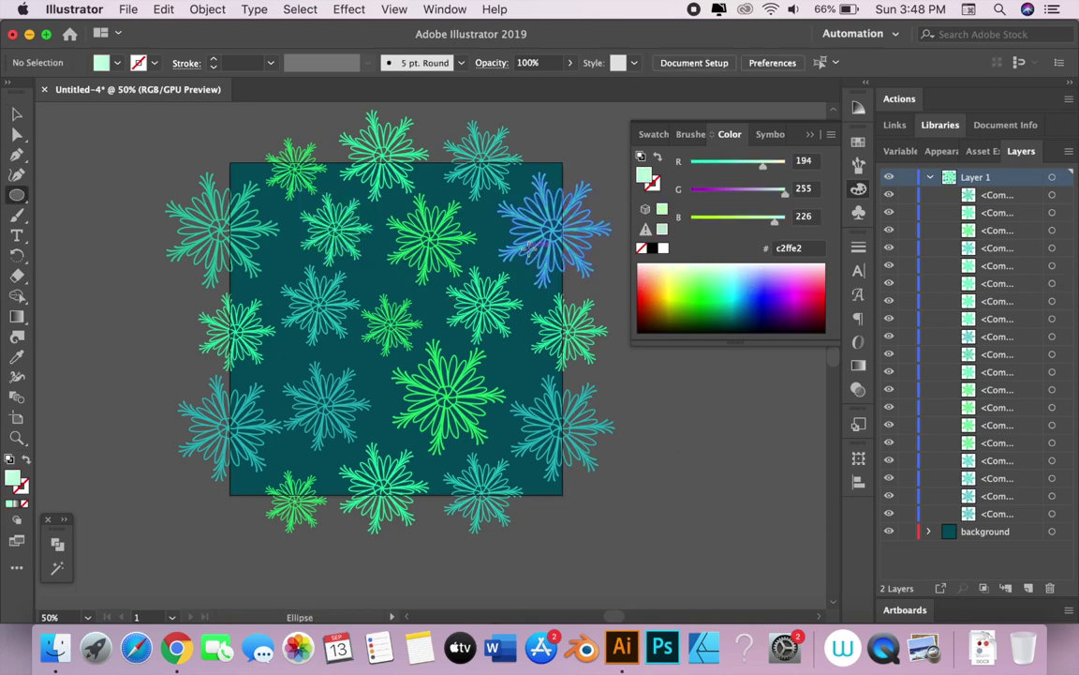
{"action": "mouse_move", "coordinate": [488, 217]}
{"action": "left_mouse_down"}
{"action": "mouse_move", "coordinate": [480, 210]}
{"action": "mouse_move", "coordinate": [370, 267]}
{"action": "mouse_move", "coordinate": [419, 293]}
{"action": "left_mouse_up"}
{"action": "left_click_drag", "start_coordinate": [418, 293], "coordinate": [511, 363]}
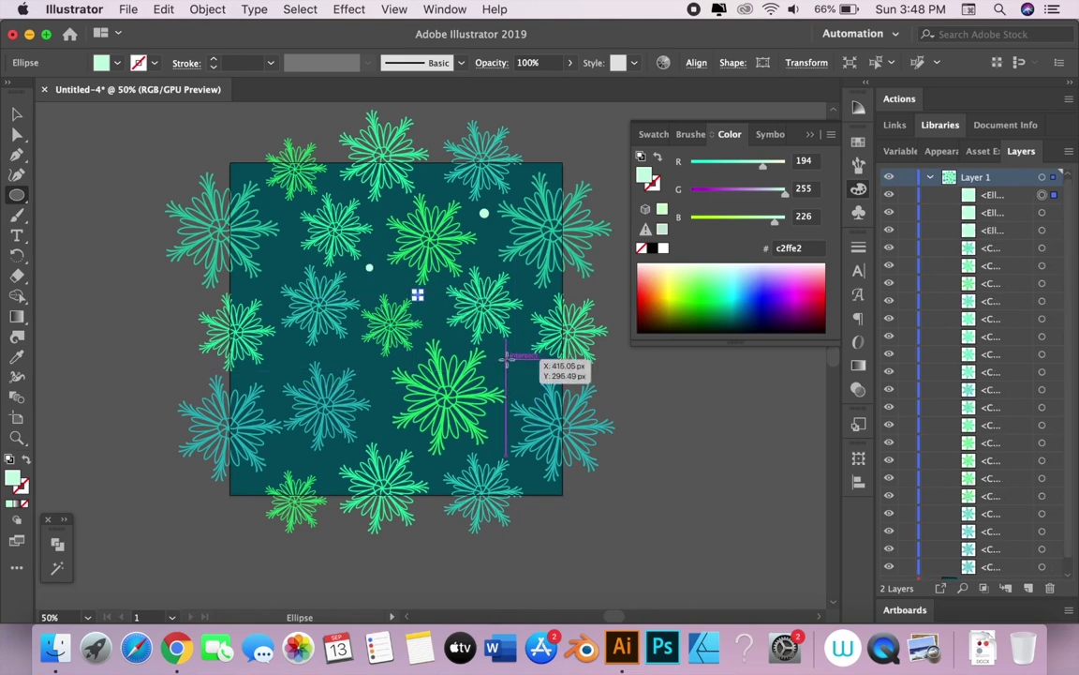
Scatter more mint dot copies among the snowflakes and collapse the Color panel.
{"action": "left_click_drag", "start_coordinate": [362, 366], "coordinate": [287, 351]}
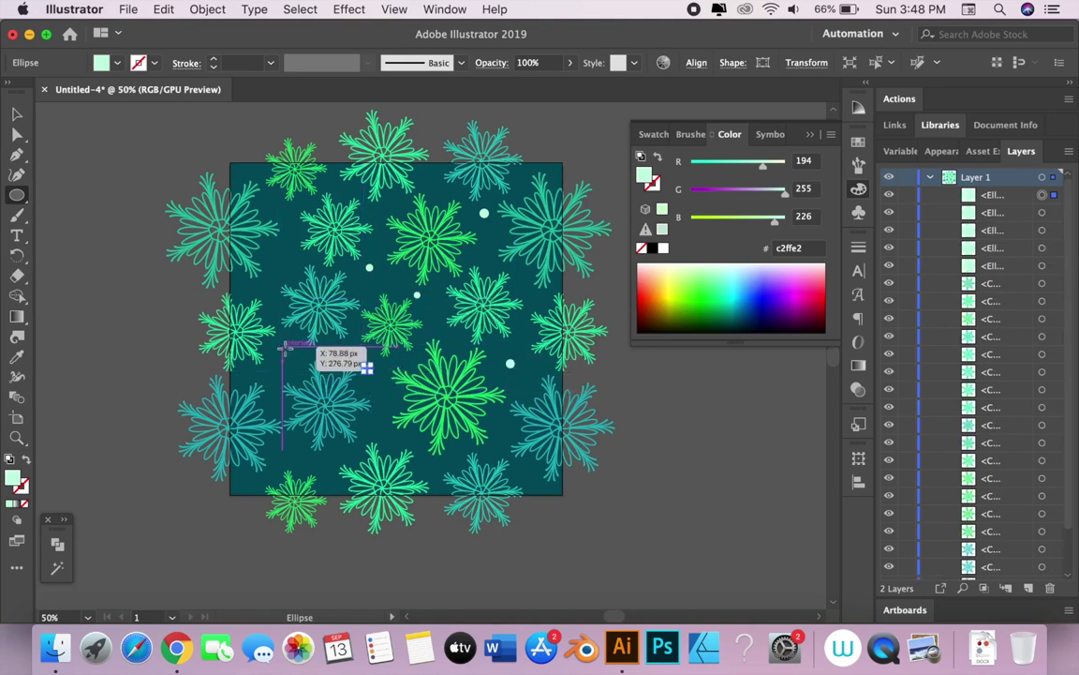
{"action": "scroll", "coordinate": [275, 369], "scroll_direction": "down", "scroll_amount": 2}
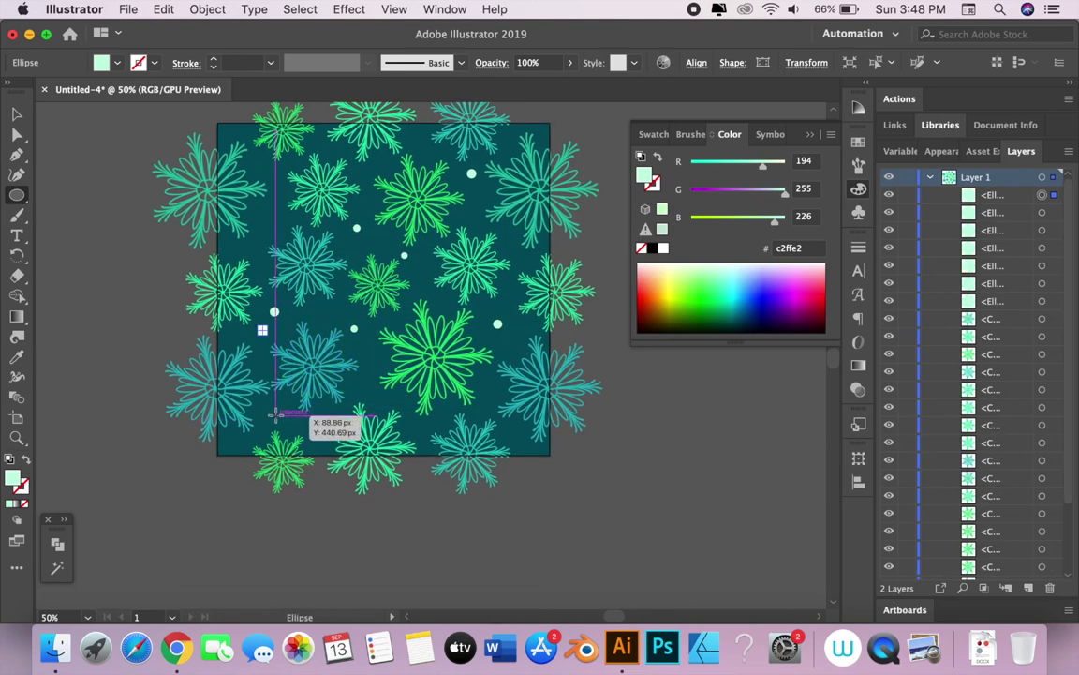
{"action": "left_click_drag", "start_coordinate": [354, 329], "coordinate": [354, 382]}
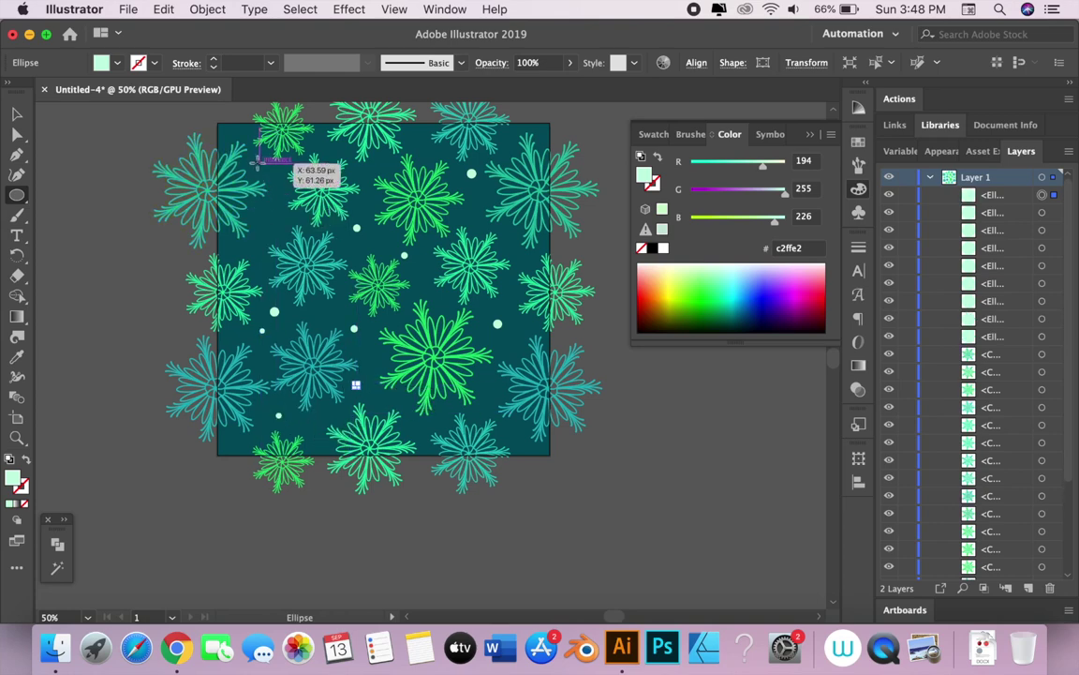
{"action": "left_click_drag", "start_coordinate": [462, 224], "coordinate": [453, 281]}
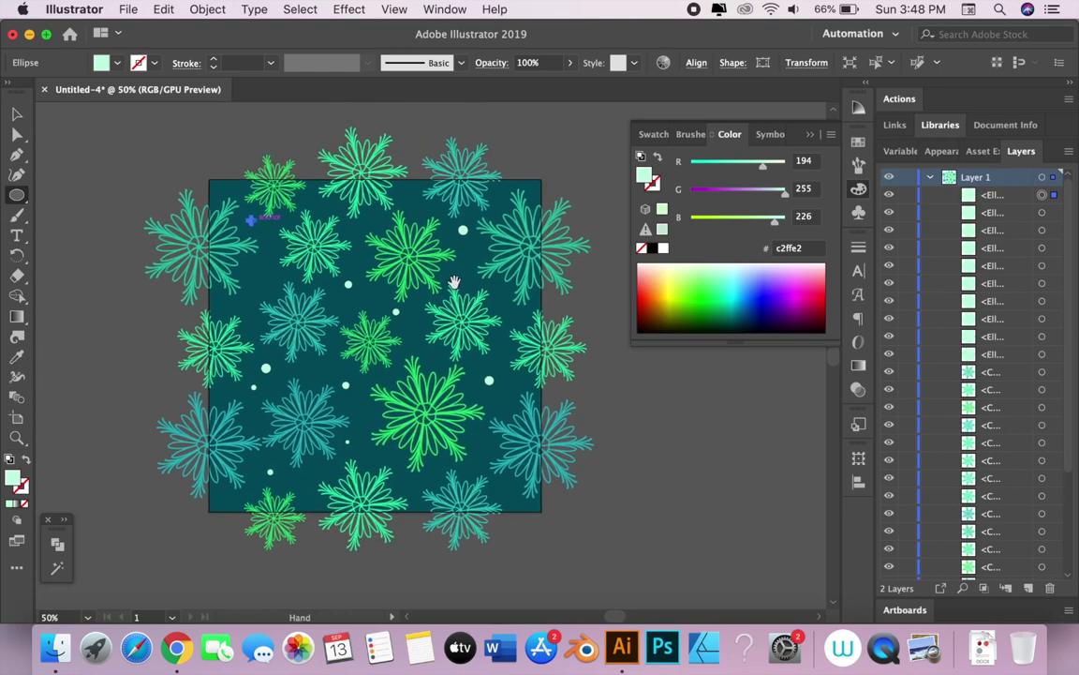
{"action": "left_click", "coordinate": [554, 234]}
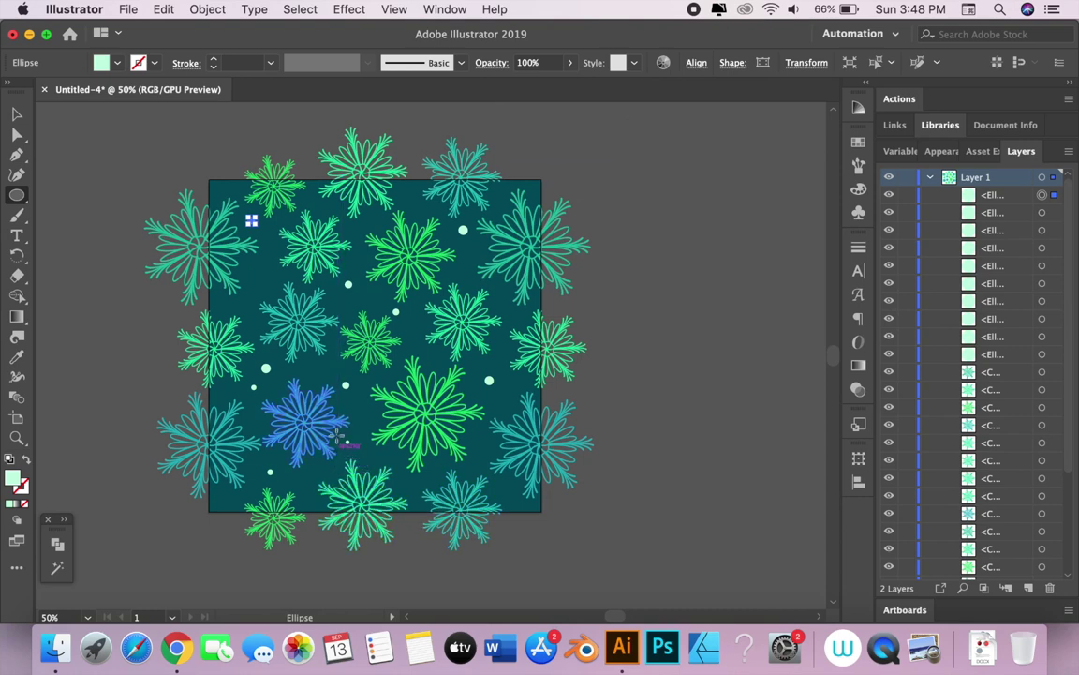
Create a 500 × 500 px square with the Rectangle tool.
{"action": "key", "text": "m"}
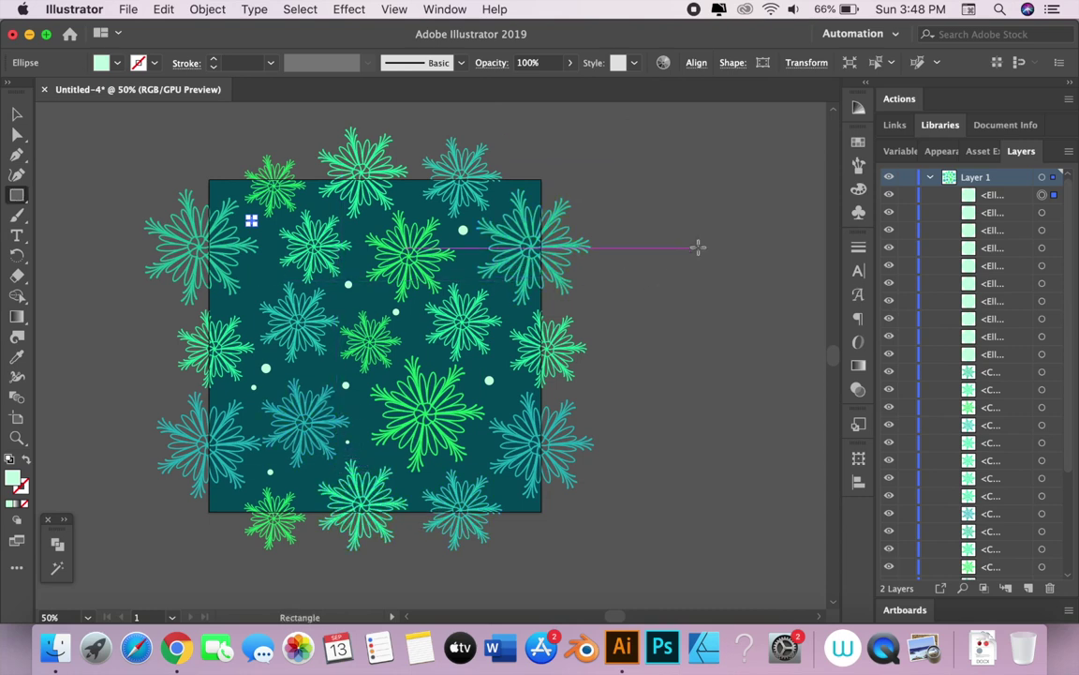
{"action": "left_click", "coordinate": [643, 288]}
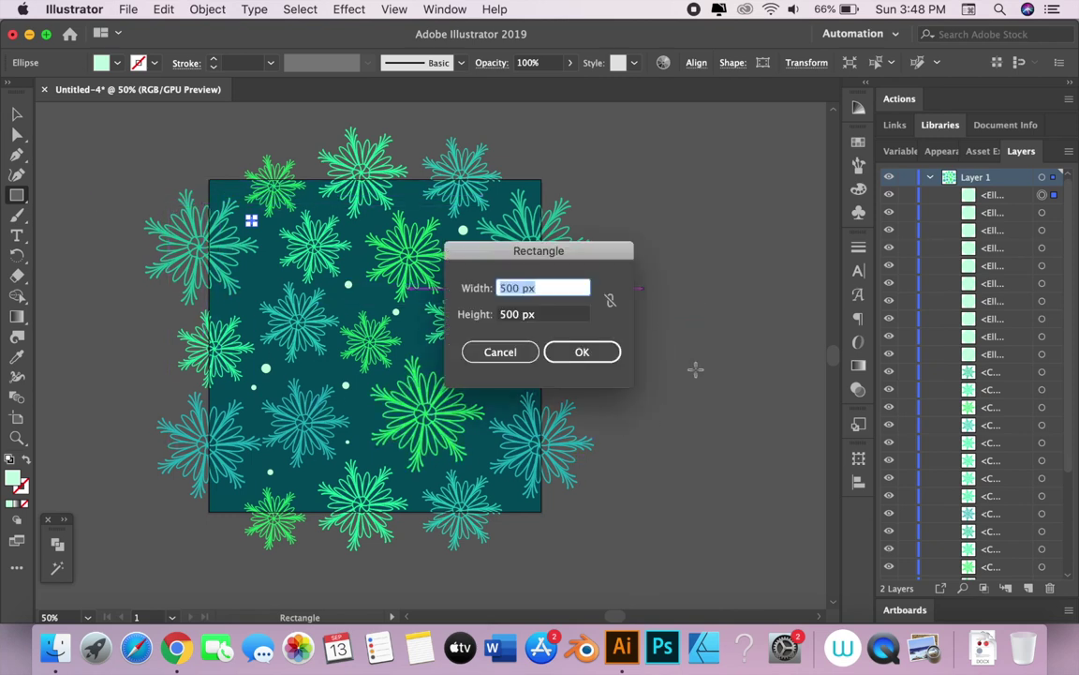
{"action": "left_click", "coordinate": [605, 358]}
{"action": "key", "text": "v"}
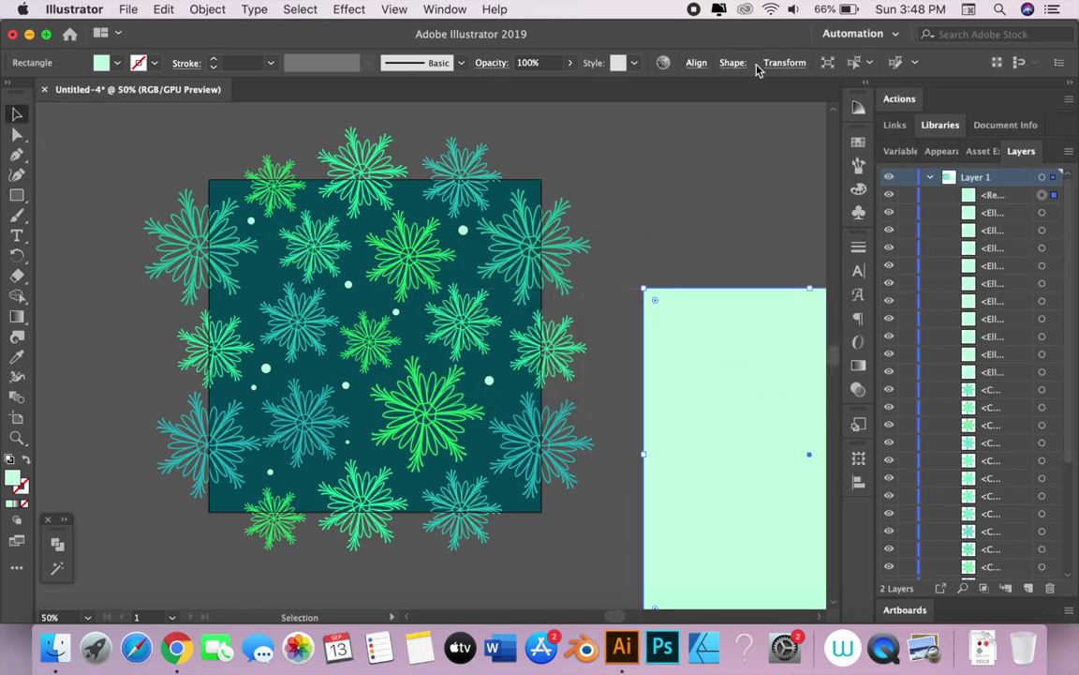
Centre the square horizontally and vertically on the tile, then deselect it.
{"action": "left_click", "coordinate": [696, 63]}
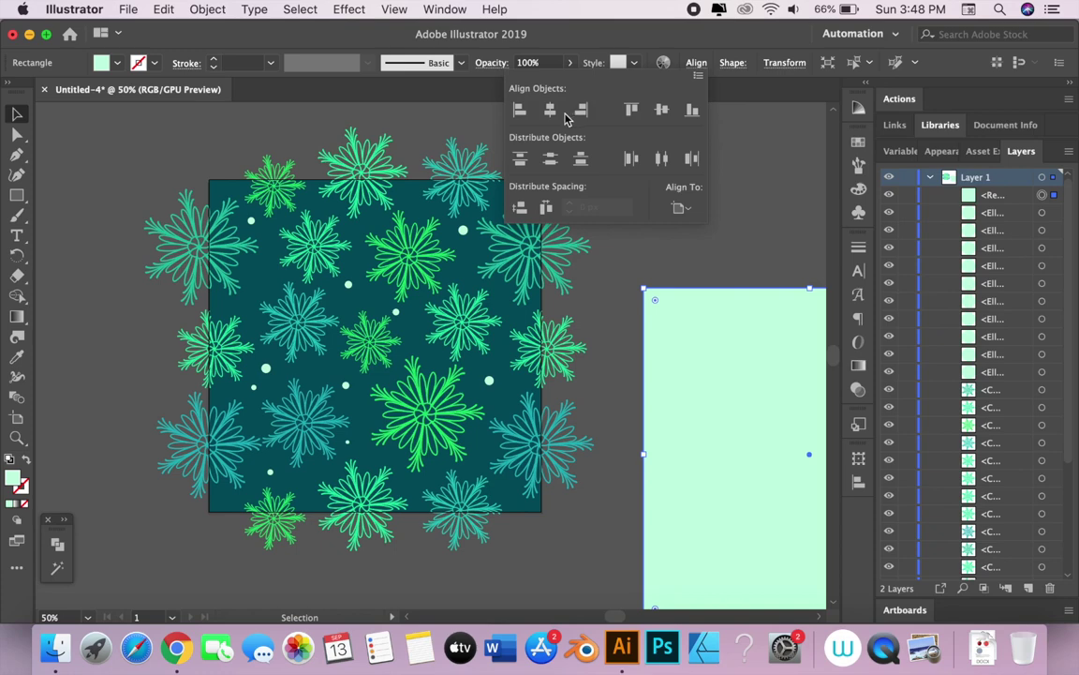
{"action": "left_click", "coordinate": [550, 110]}
{"action": "left_click", "coordinate": [661, 110]}
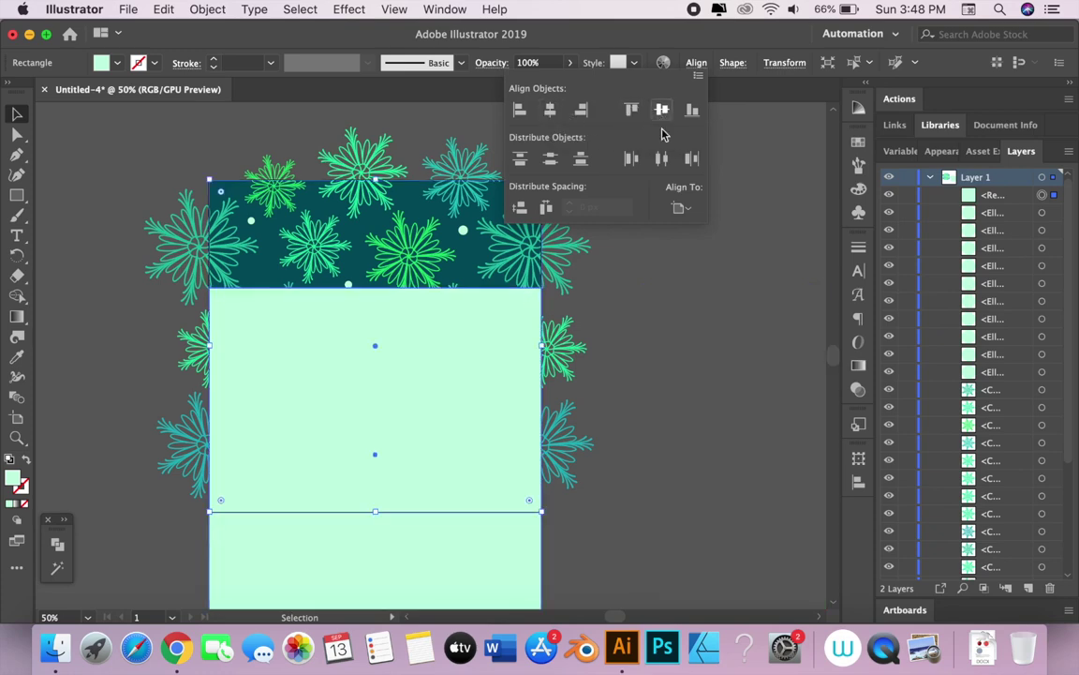
{"action": "left_click", "coordinate": [661, 357]}
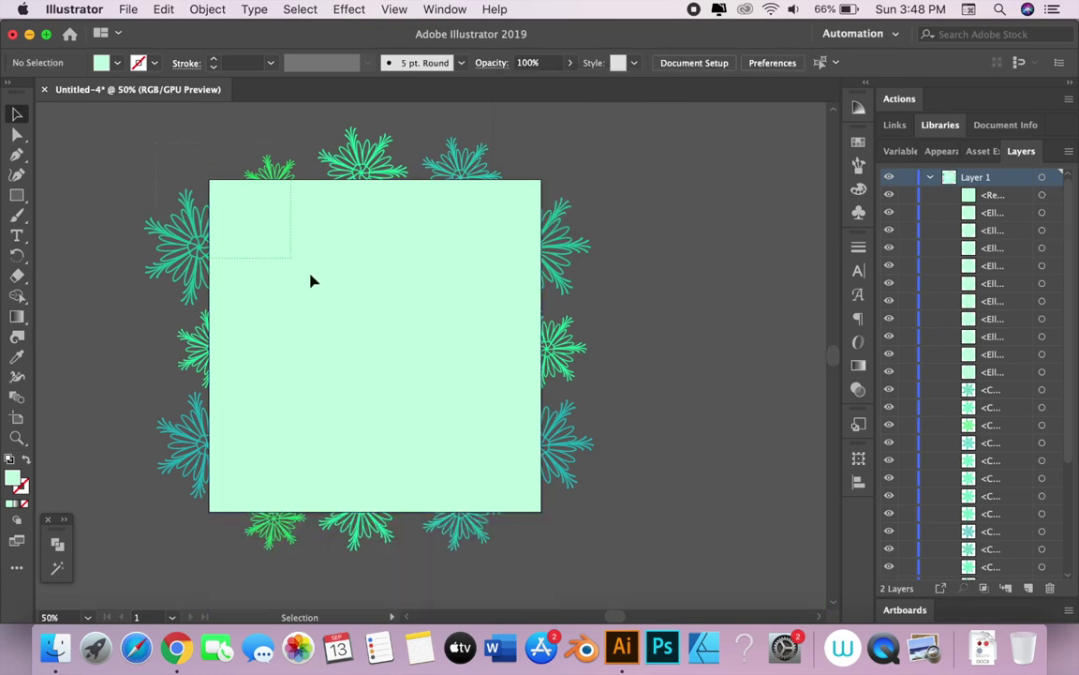
Select all artwork, make a clipping mask (Cmd+7) to the 500 px square, deselect, and zoom out.
{"action": "key", "text": "super+a"}
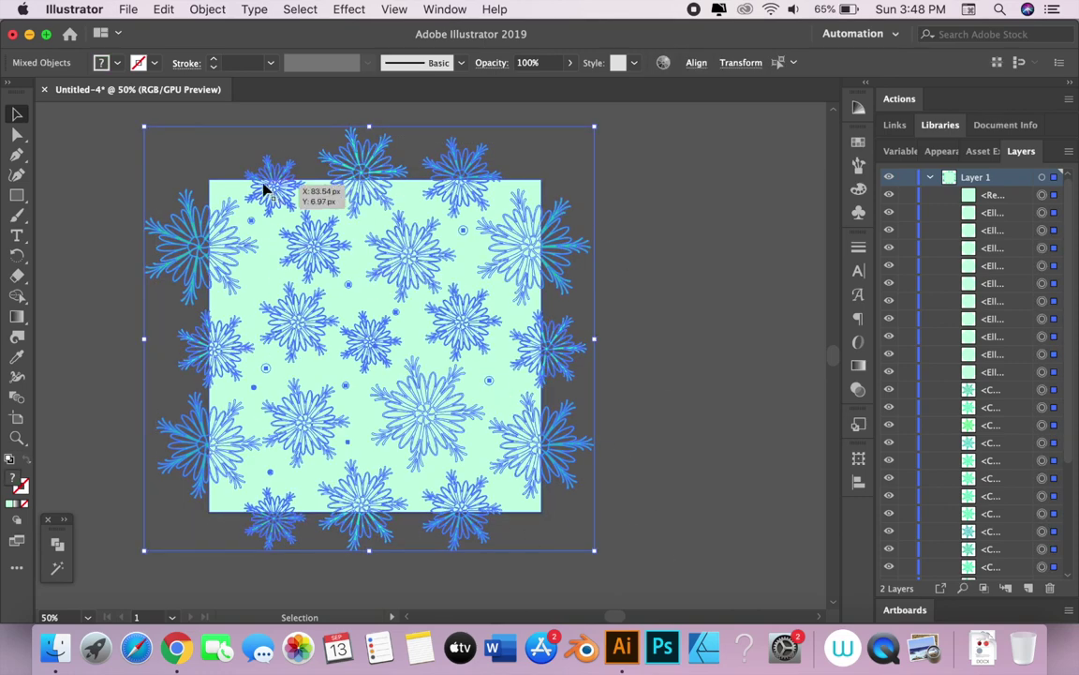
{"action": "left_click_drag", "start_coordinate": [1069, 312], "coordinate": [1068, 494]}
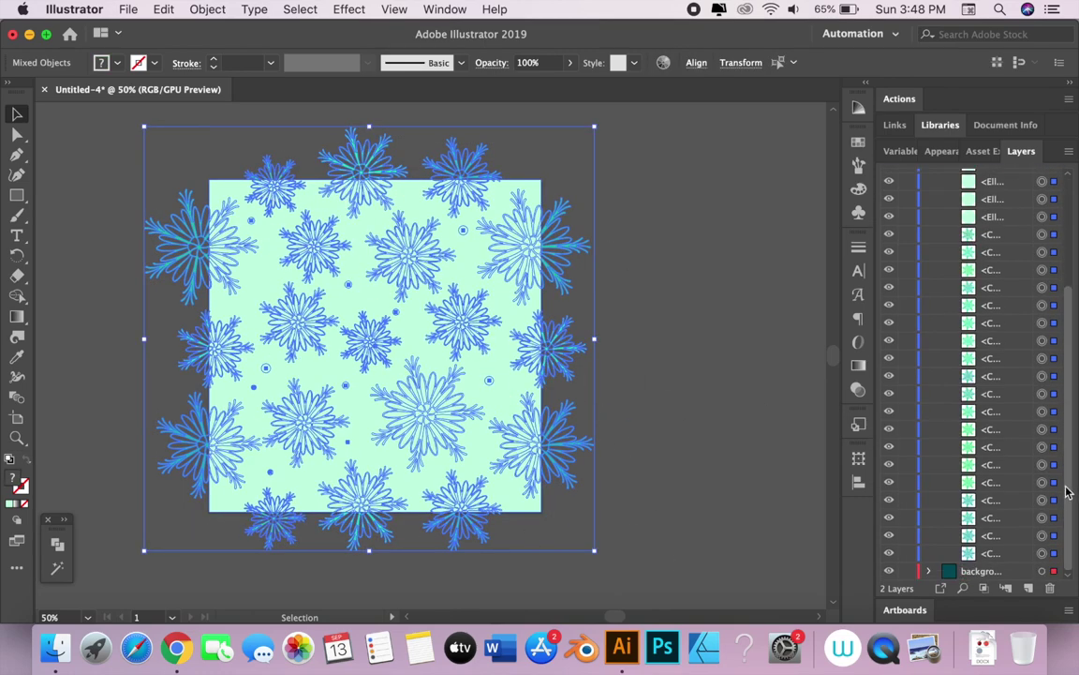
{"action": "left_click_drag", "start_coordinate": [554, 245], "coordinate": [563, 247]}
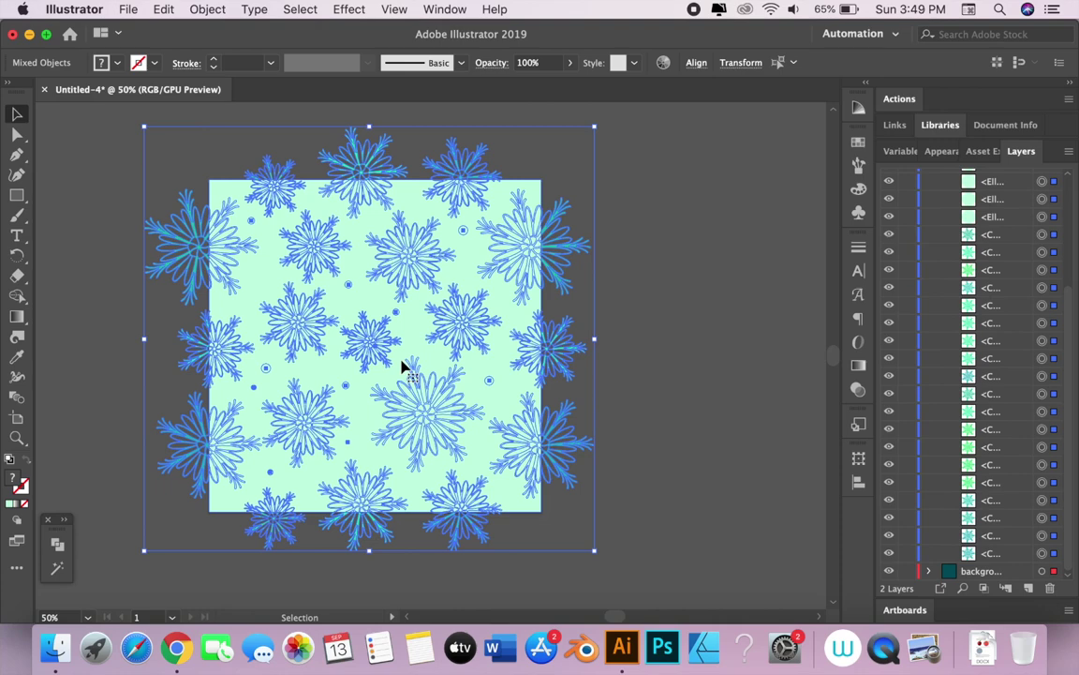
{"action": "key", "text": "super+7"}
{"action": "key", "text": "shift+super+a"}
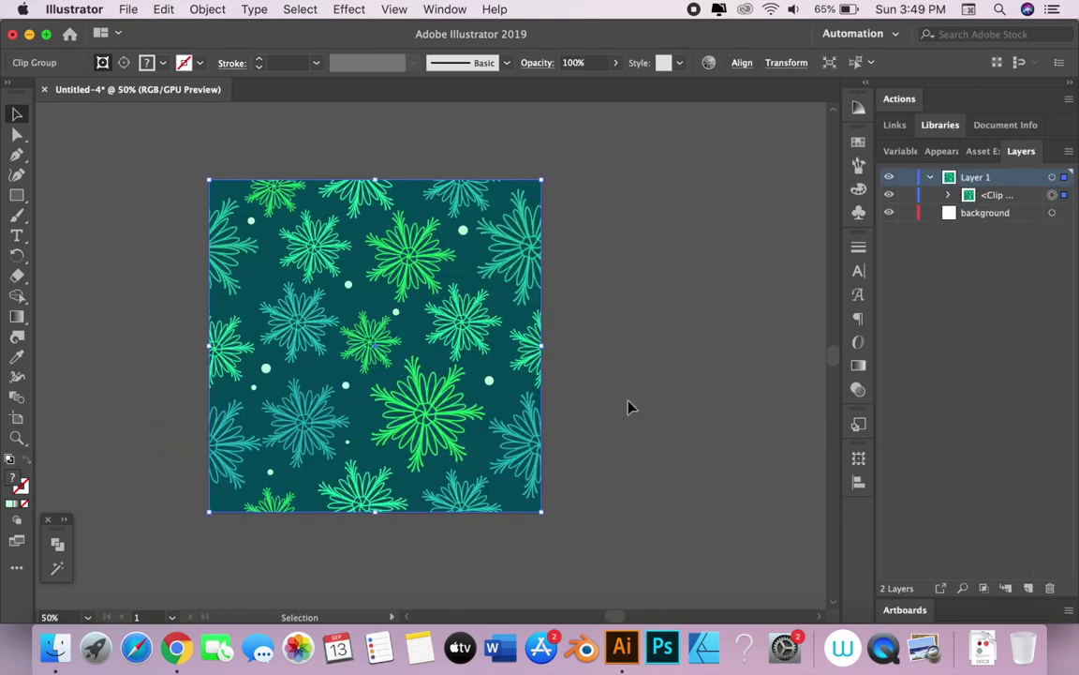
{"action": "key", "text": "super+minus"}
Option-drag a duplicate of the clipped flower tile to sit beside the original.
{"action": "left_click_drag", "start_coordinate": [655, 447], "coordinate": [494, 350]}
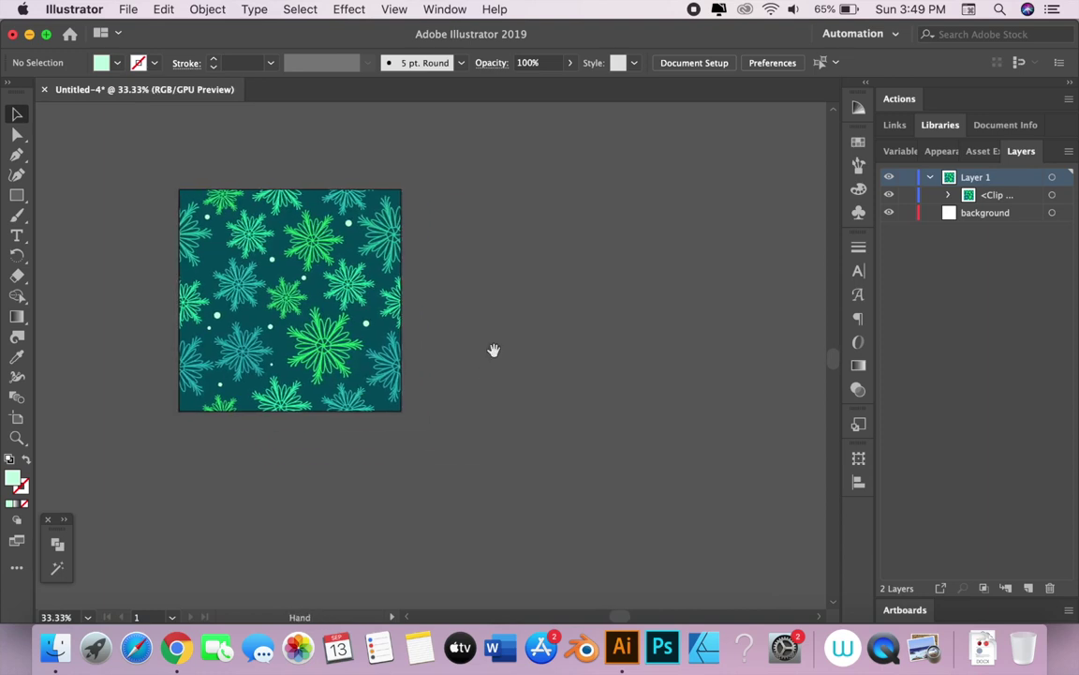
{"action": "mouse_move", "coordinate": [433, 249]}
{"action": "left_mouse_down"}
{"action": "mouse_move", "coordinate": [434, 236]}
{"action": "mouse_move", "coordinate": [233, 236]}
{"action": "left_mouse_up"}
{"action": "scroll", "coordinate": [445, 291], "scroll_direction": "up", "scroll_amount": 5}
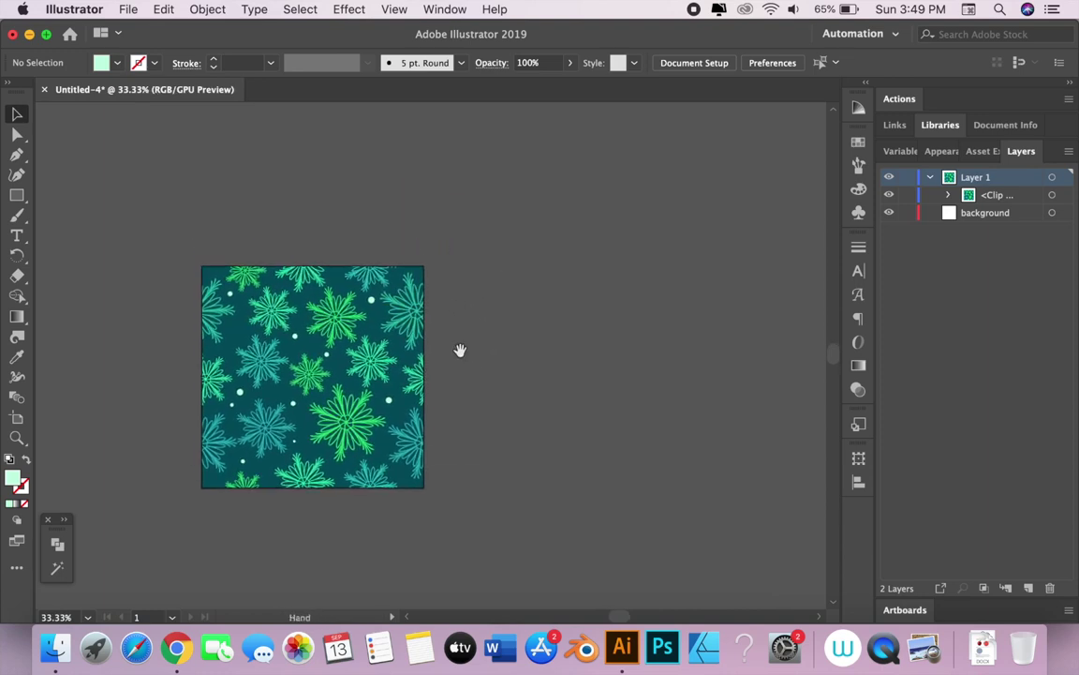
{"action": "left_click_drag", "start_coordinate": [298, 355], "coordinate": [346, 349]}
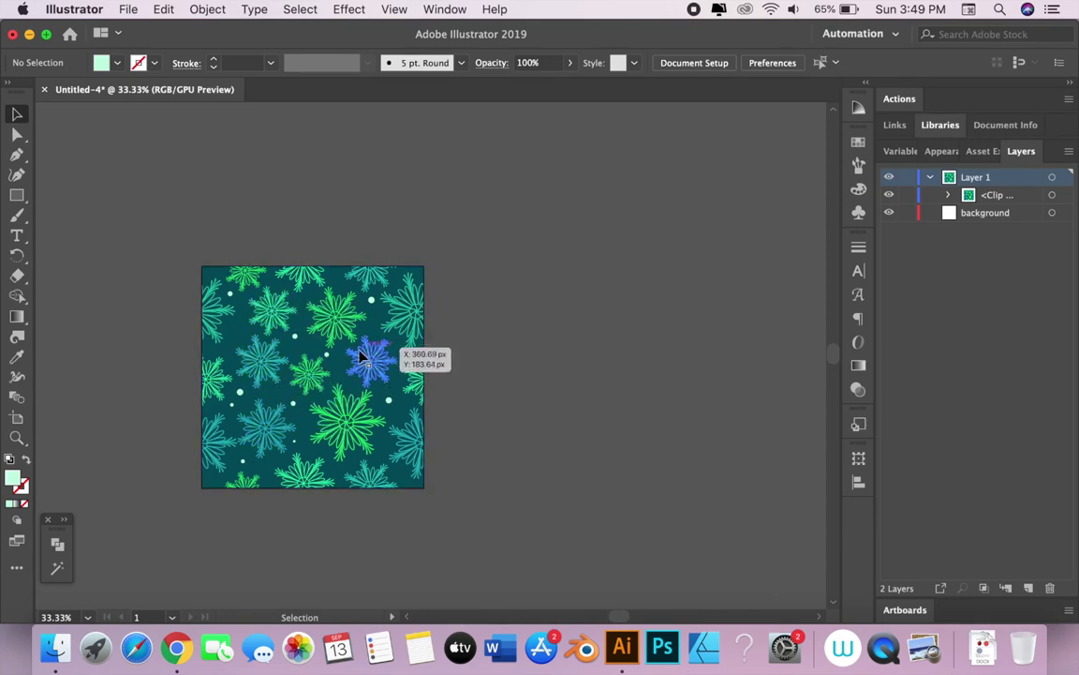
{"action": "mouse_move", "coordinate": [346, 350]}
{"action": "left_mouse_down"}
{"action": "mouse_move", "coordinate": [328, 405]}
{"action": "mouse_move", "coordinate": [574, 408]}
{"action": "left_mouse_up"}
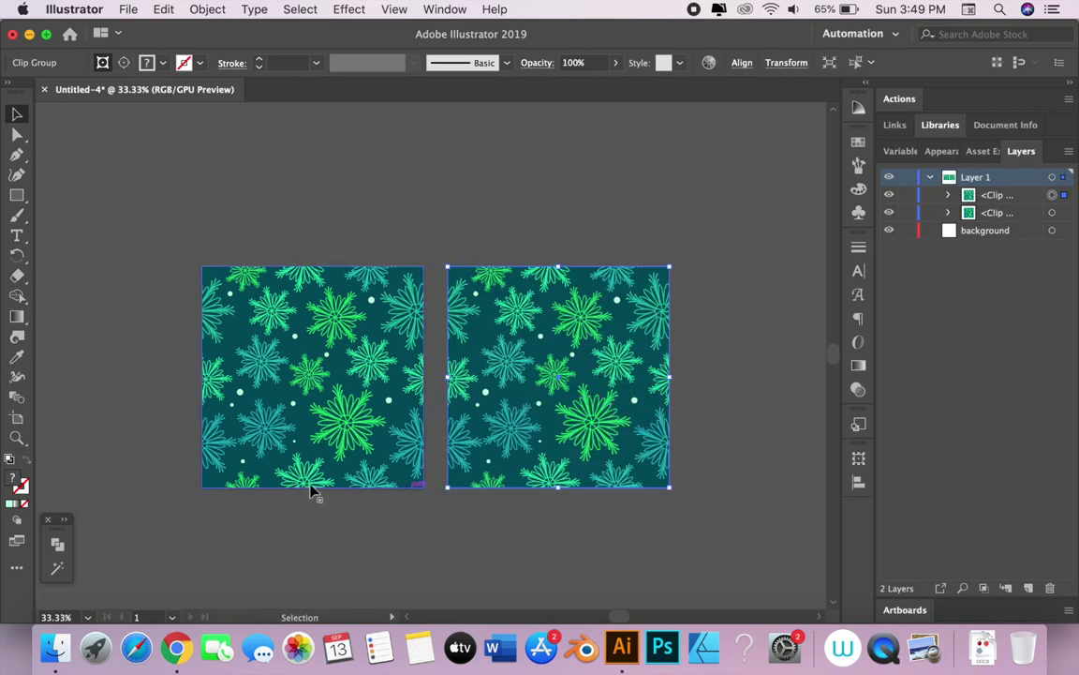
{"action": "left_click", "coordinate": [57, 543]}
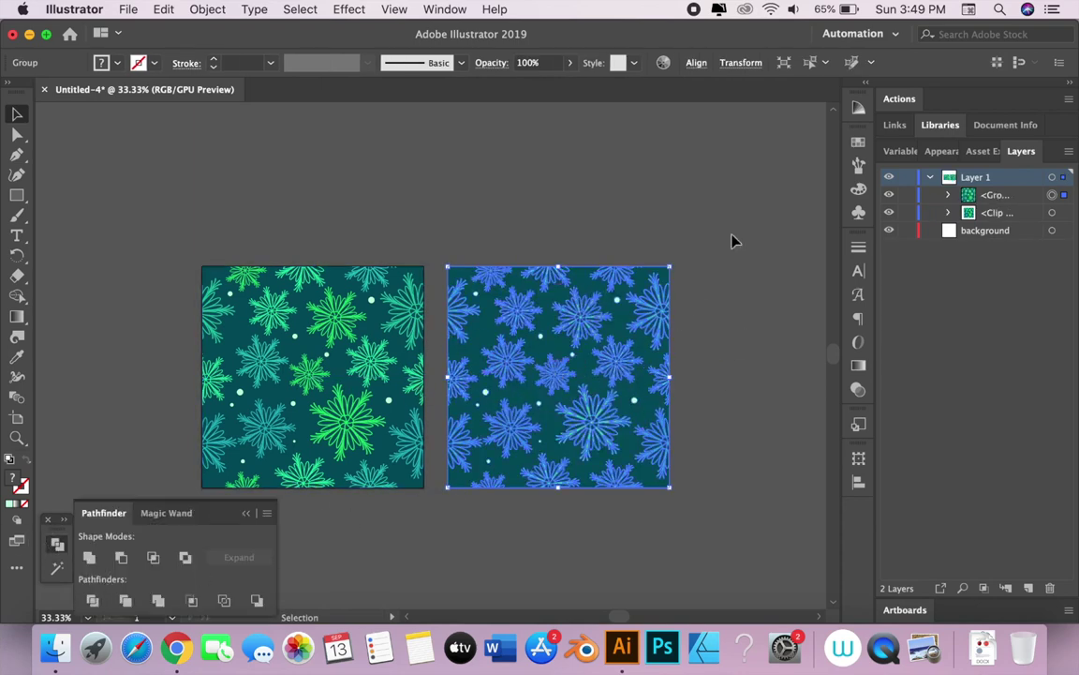
Drag the duplicate tile into the Swatches panel to create a new pattern swatch.
{"action": "left_click", "coordinate": [858, 142]}
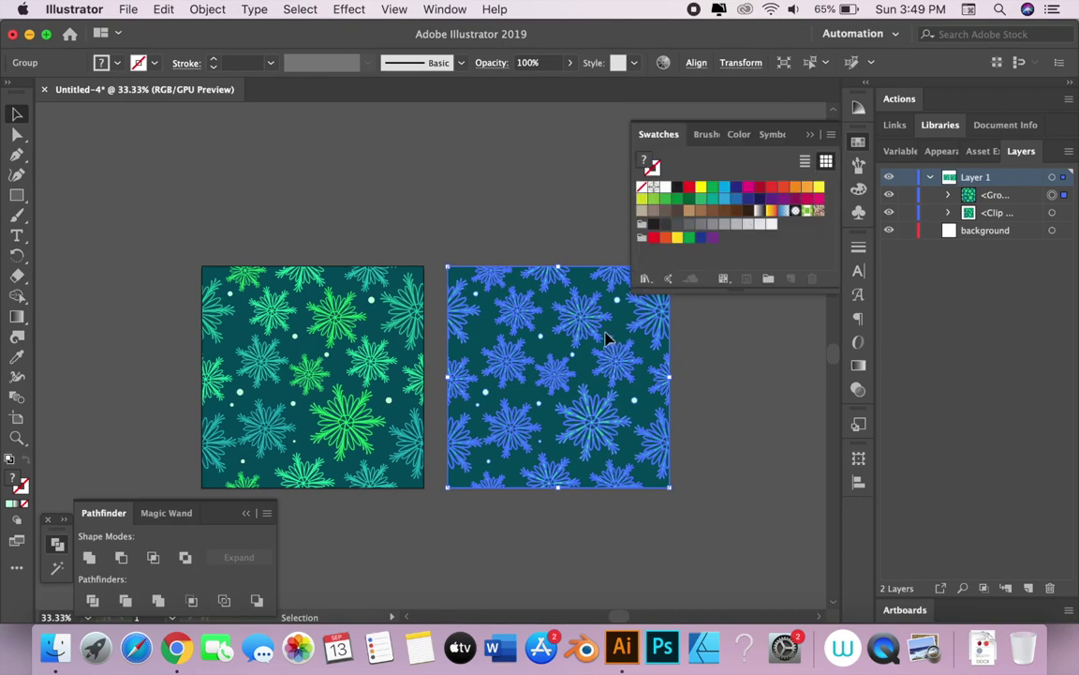
{"action": "left_click_drag", "start_coordinate": [624, 336], "coordinate": [816, 235]}
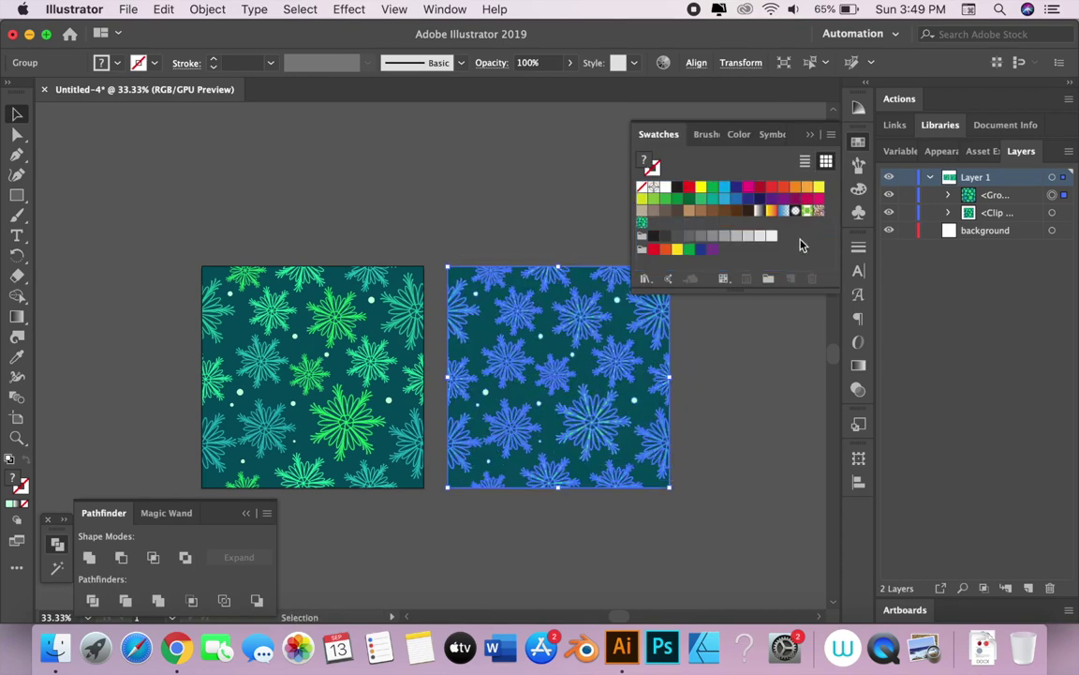
{"action": "scroll", "coordinate": [456, 323], "scroll_direction": "up", "scroll_amount": 3}
{"action": "scroll", "coordinate": [457, 323], "scroll_direction": "right", "scroll_amount": 1}
{"action": "key", "text": "minus"}
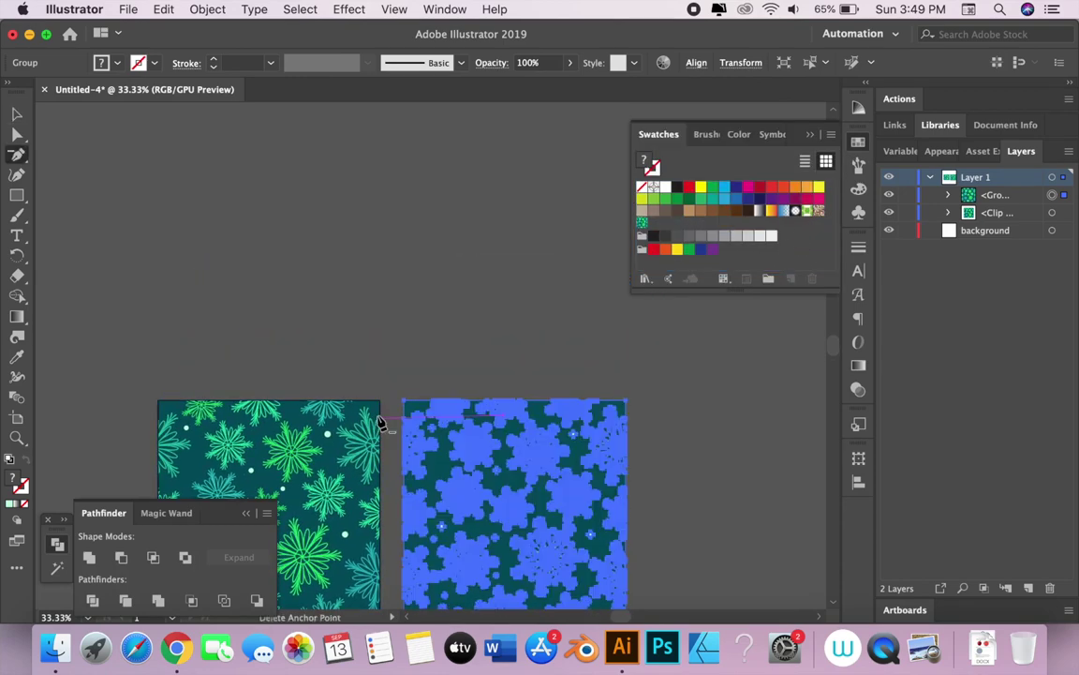
{"action": "key", "text": "m"}
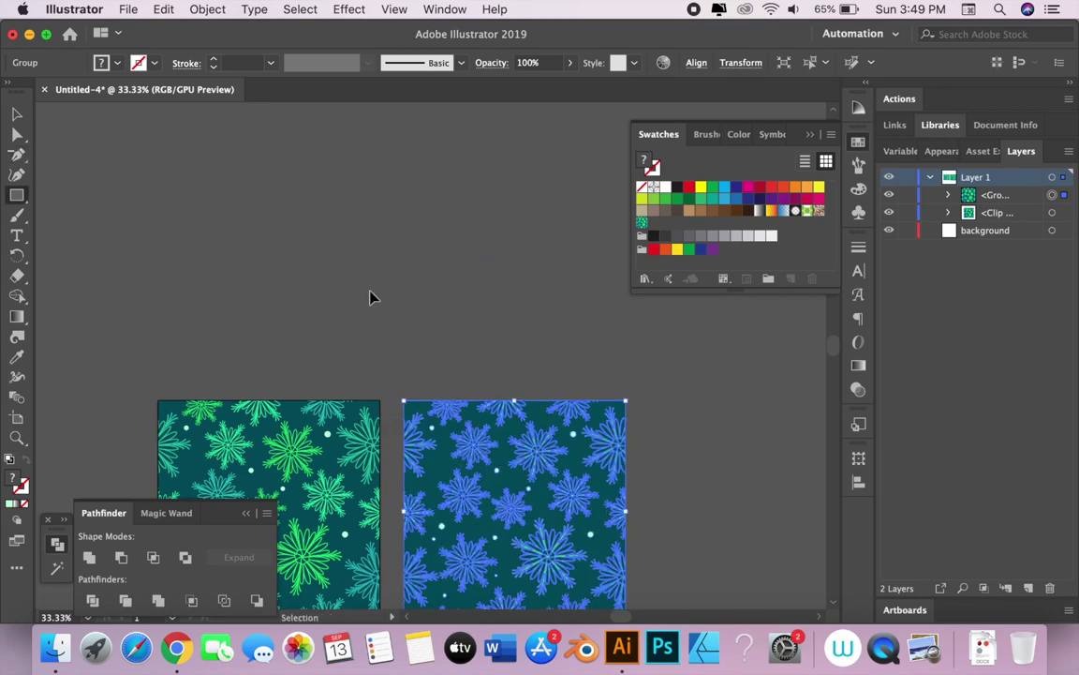
{"action": "key", "text": "ctrl+minus"}
{"action": "scroll", "coordinate": [392, 356], "scroll_direction": "up", "scroll_amount": 5}
{"action": "scroll", "coordinate": [393, 356], "scroll_direction": "left", "scroll_amount": 1}
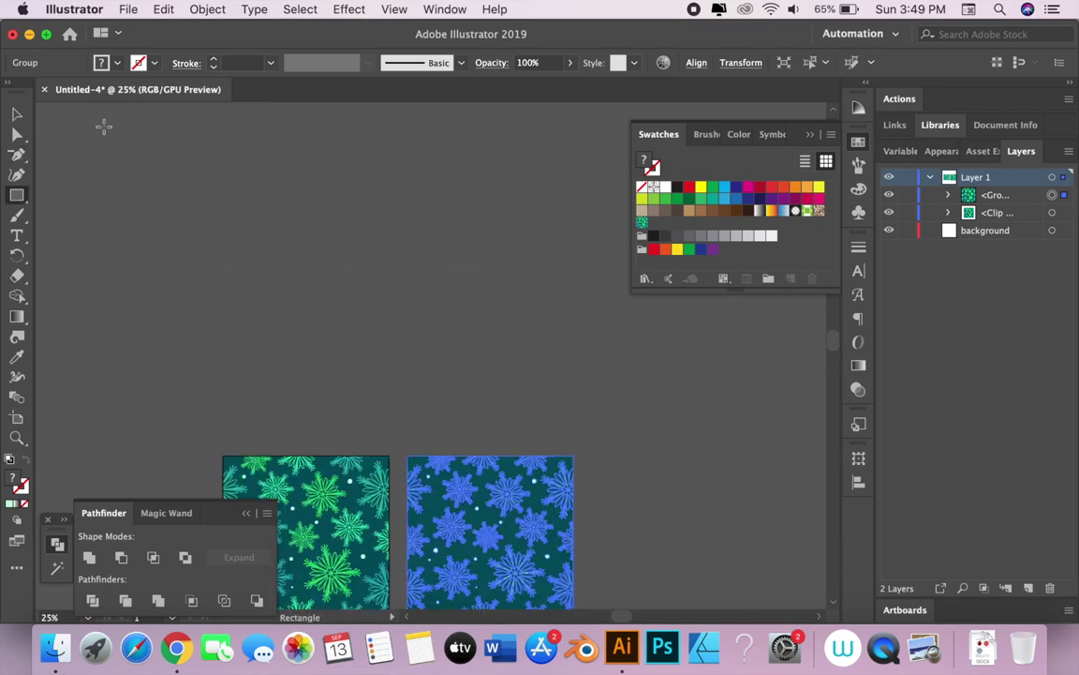
Draw a large wide rectangle above the tiles and fill it with the snowflake pattern swatch.
{"action": "mouse_move", "coordinate": [104, 126]}
{"action": "left_mouse_down"}
{"action": "mouse_move", "coordinate": [568, 347]}
{"action": "mouse_move", "coordinate": [770, 427]}
{"action": "left_mouse_up"}
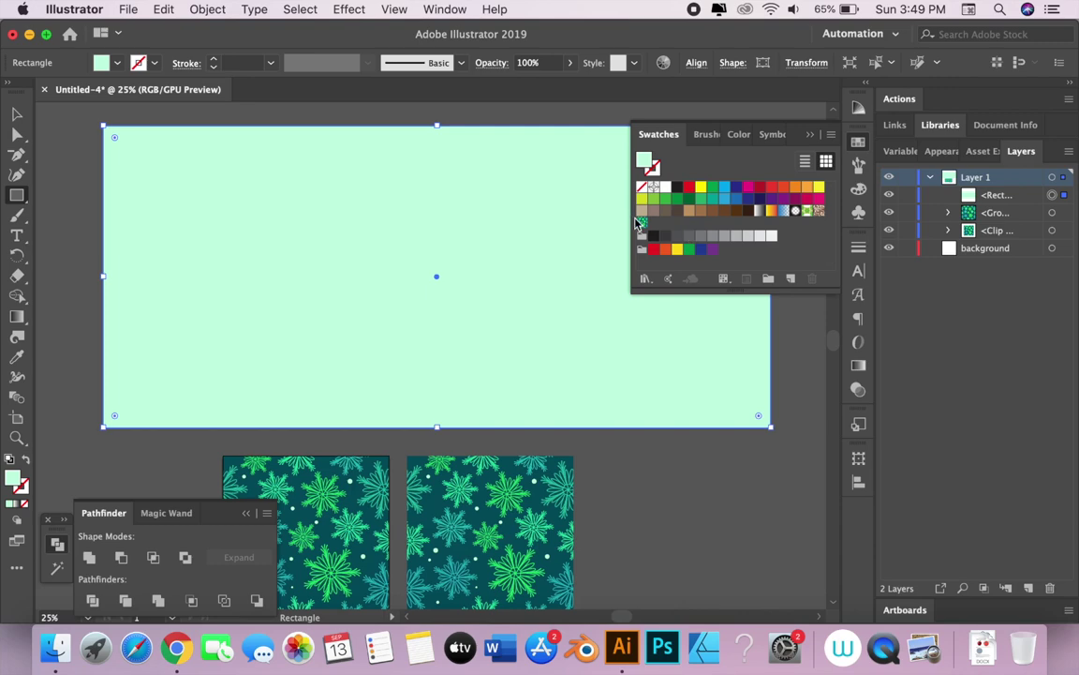
{"action": "left_click", "coordinate": [639, 222]}
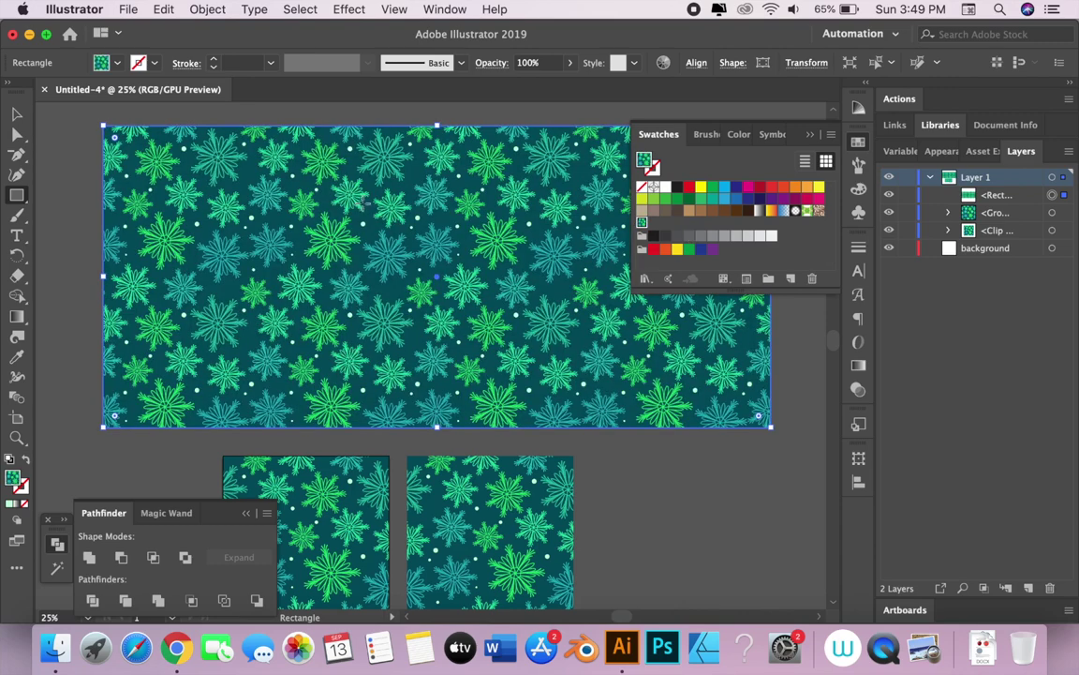
{"action": "scroll", "coordinate": [432, 370], "scroll_direction": "up", "scroll_amount": 1}
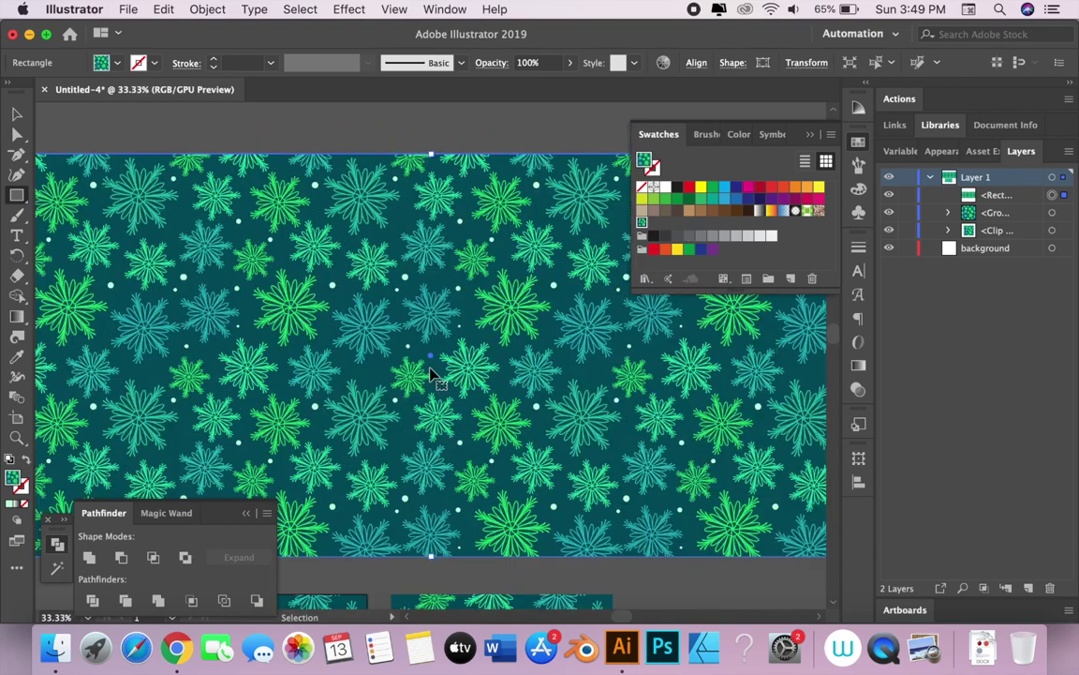
{"action": "scroll", "coordinate": [421, 373], "scroll_direction": "down", "scroll_amount": 1}
{"action": "scroll", "coordinate": [412, 366], "scroll_direction": "down", "scroll_amount": 1}
{"action": "scroll", "coordinate": [400, 359], "scroll_direction": "up", "scroll_amount": 1}
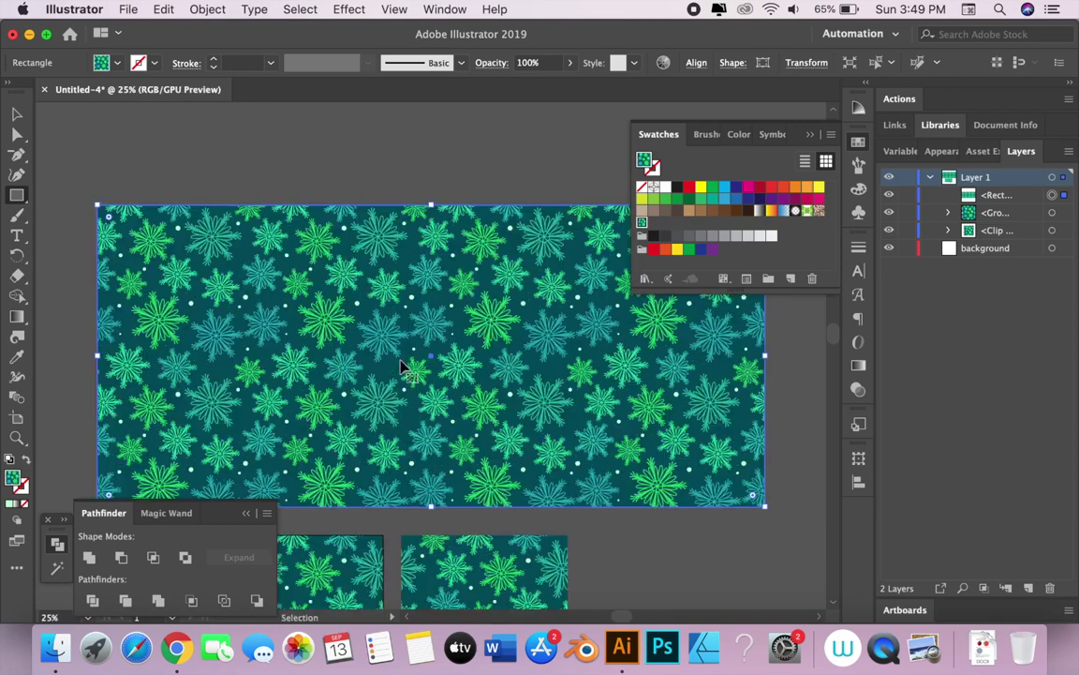
{"action": "scroll", "coordinate": [400, 358], "scroll_direction": "up", "scroll_amount": 1}
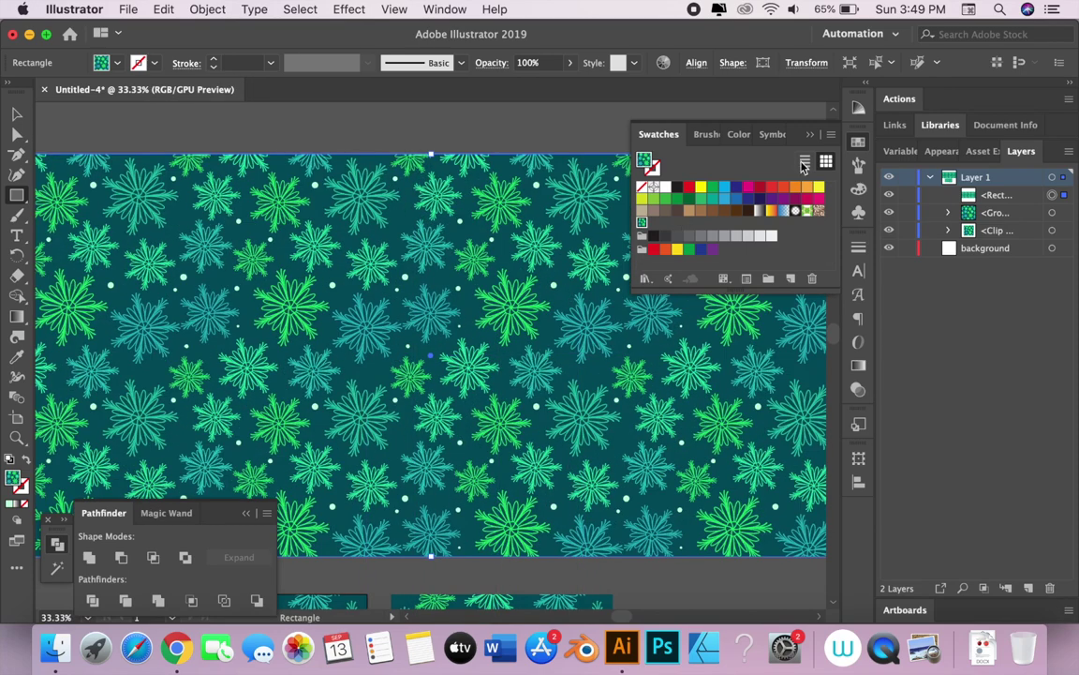
Close the Swatches panel, deselect the pattern-filled rectangle, and zoom out to view it whole.
{"action": "left_click", "coordinate": [809, 134]}
{"action": "left_click", "coordinate": [17, 114]}
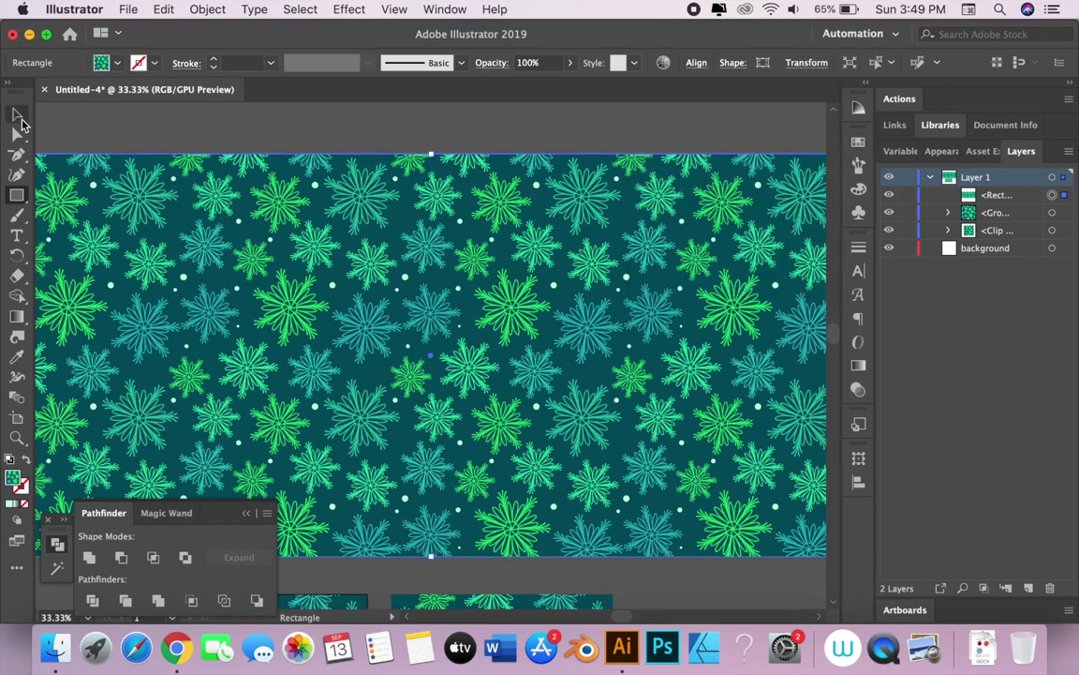
{"action": "left_click", "coordinate": [301, 130]}
{"action": "key", "text": "super+minus"}
{"action": "scroll", "coordinate": [303, 131], "scroll_direction": "down", "scroll_amount": 5}
{"action": "scroll", "coordinate": [304, 132], "scroll_direction": "left", "scroll_amount": 3}
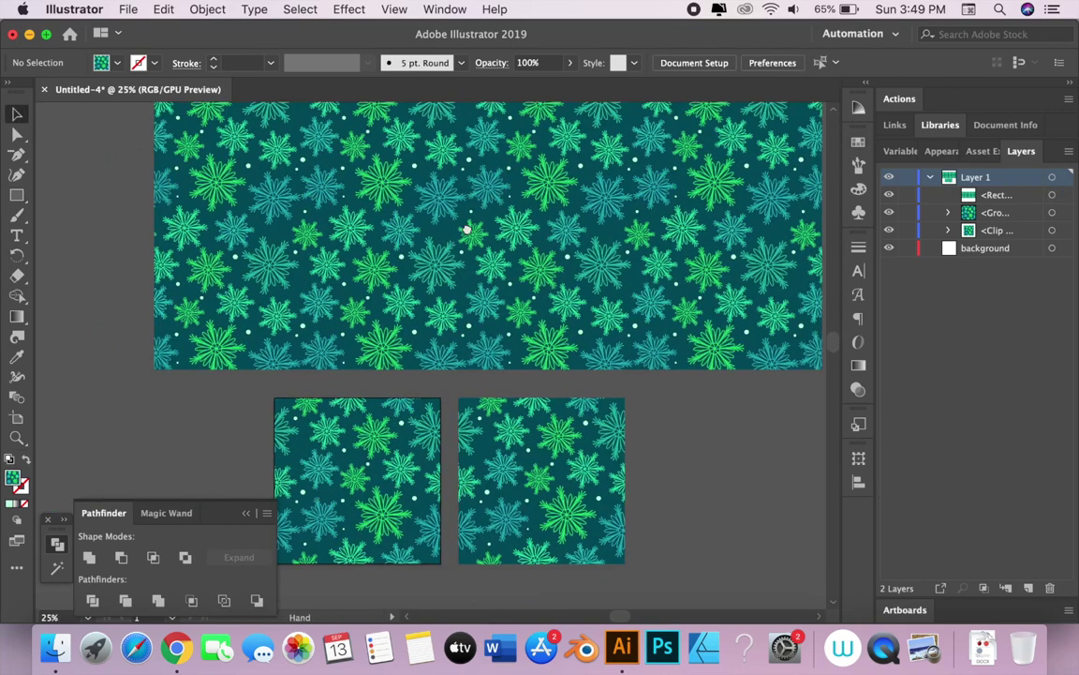
{"action": "left_click_drag", "start_coordinate": [559, 403], "coordinate": [516, 394]}
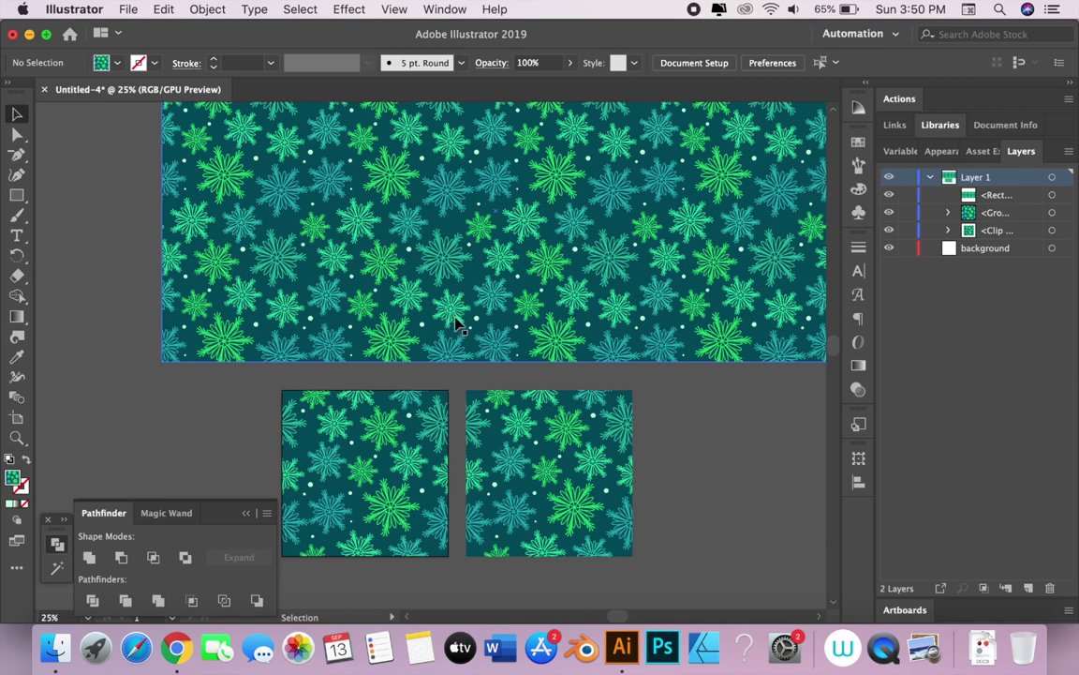
{"action": "scroll", "coordinate": [548, 365], "scroll_direction": "right", "scroll_amount": 5}
{"action": "scroll", "coordinate": [548, 366], "scroll_direction": "up", "scroll_amount": 3}
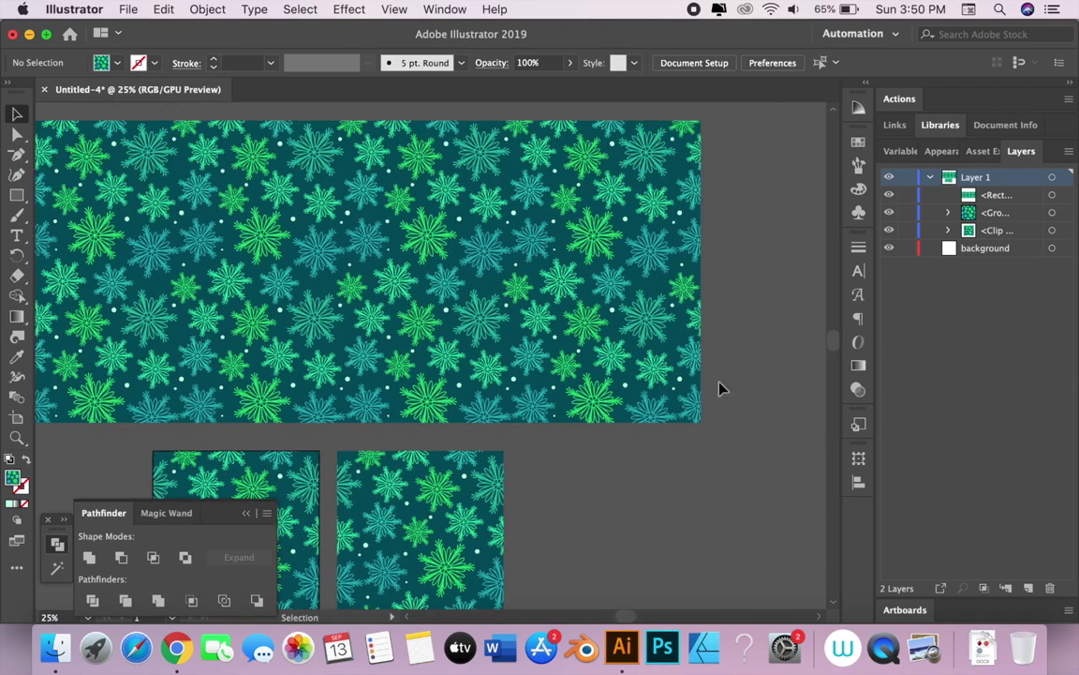